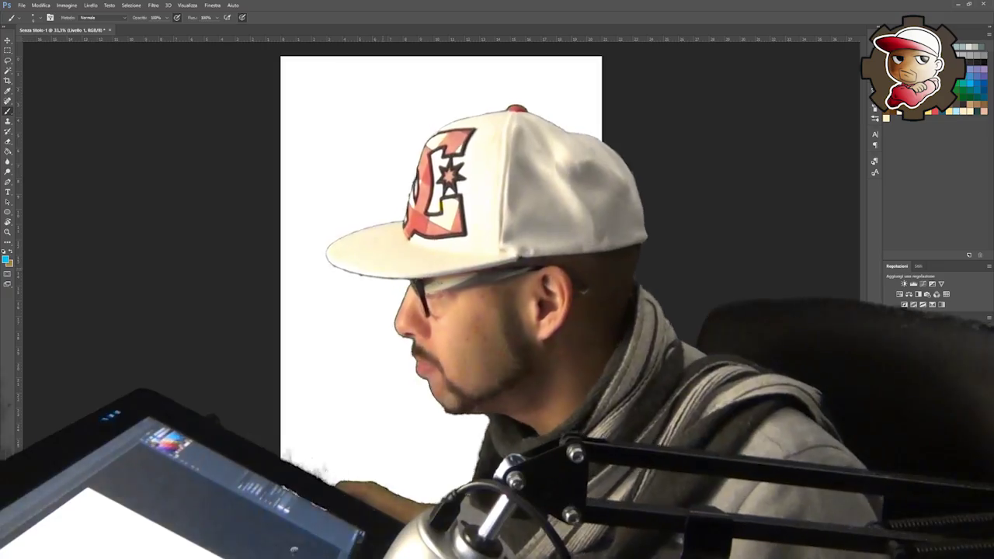
# Switch to the Google page in Chrome and enter "urt" as the search text to get word suggestions.
pyautogui.click(85, 550)
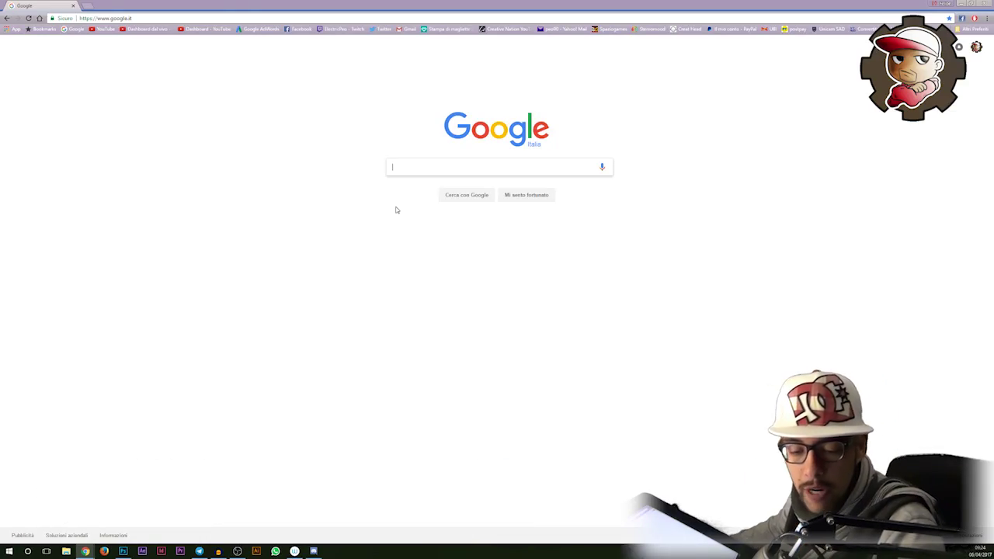
pyautogui.write('u')
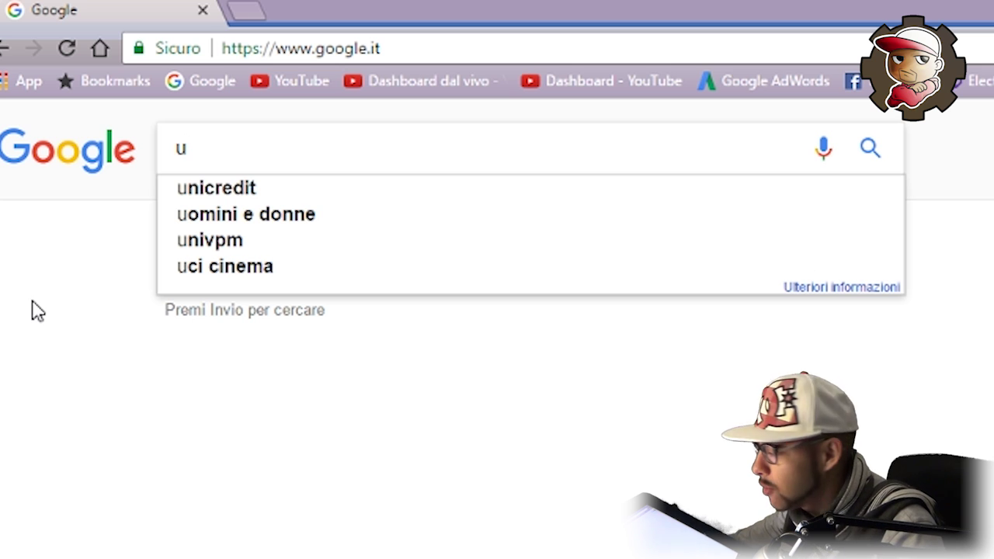
pyautogui.write('rwy')
pyautogui.press('BackSpace')
pyautogui.press('BackSpace')
pyautogui.press('BackSpace')
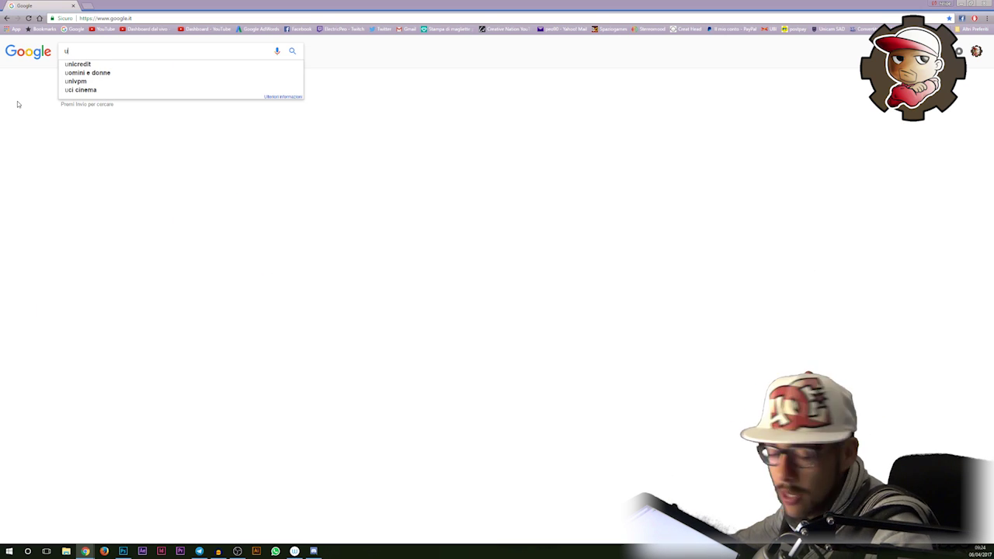
pyautogui.write('r')
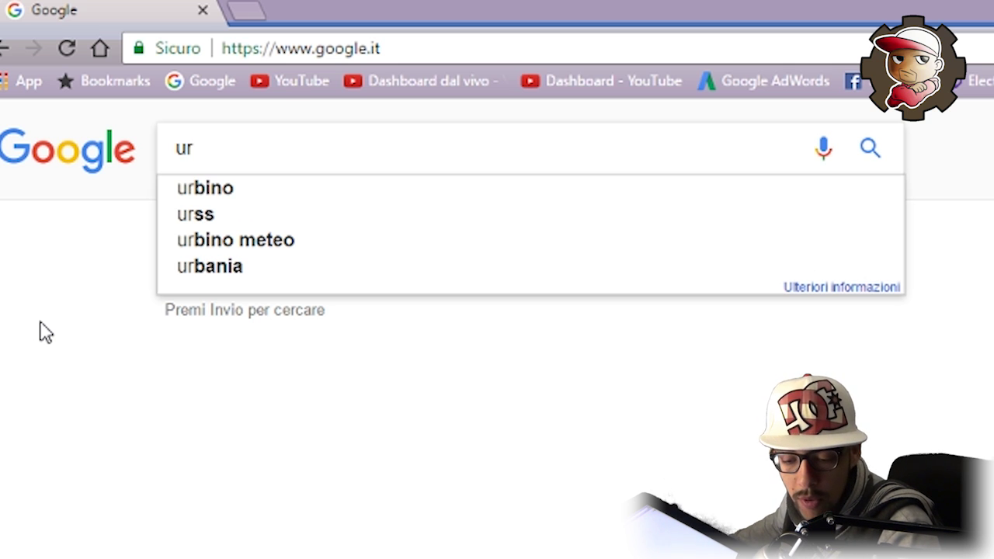
pyautogui.write('t')
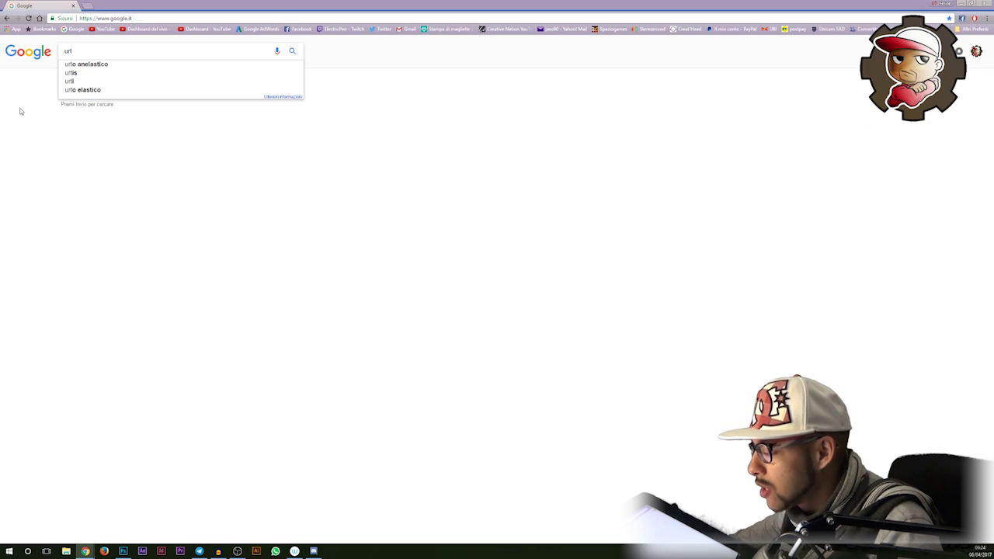
# Choose the suggestion "urto anelastico" and shorten the search to "urto".
pyautogui.click(101, 64)
pyautogui.doubleClick(119, 54)
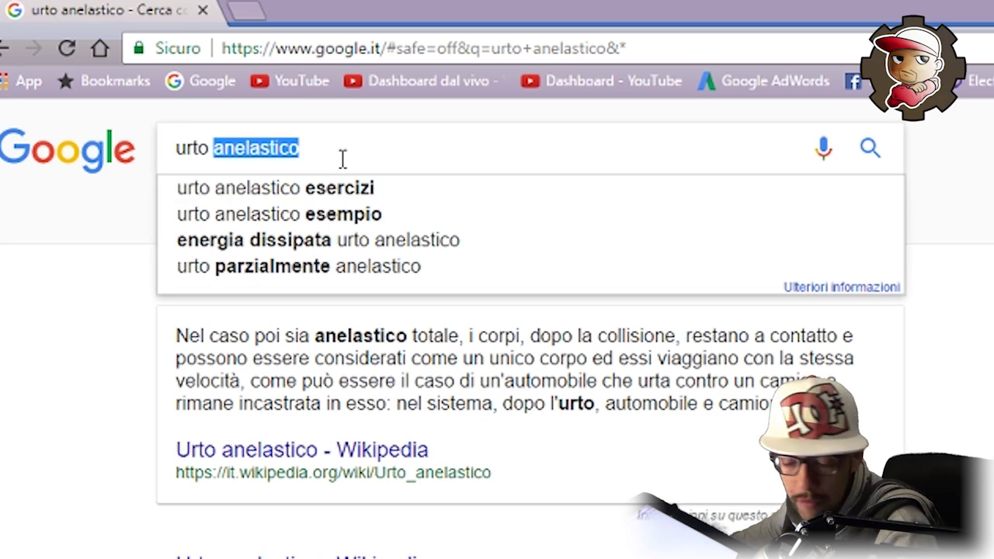
pyautogui.press('BackSpace')
pyautogui.press('Return')
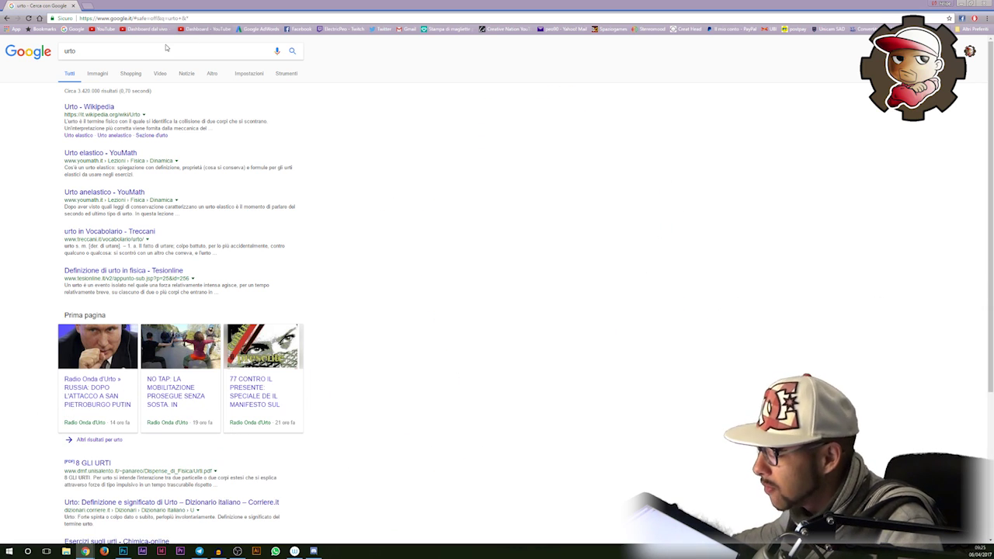
# Replace the Google search text with "st" and choose the suggestion "star".
pyautogui.moveTo(133, 51); pyautogui.dragTo(44, 55)
pyautogui.write('s')
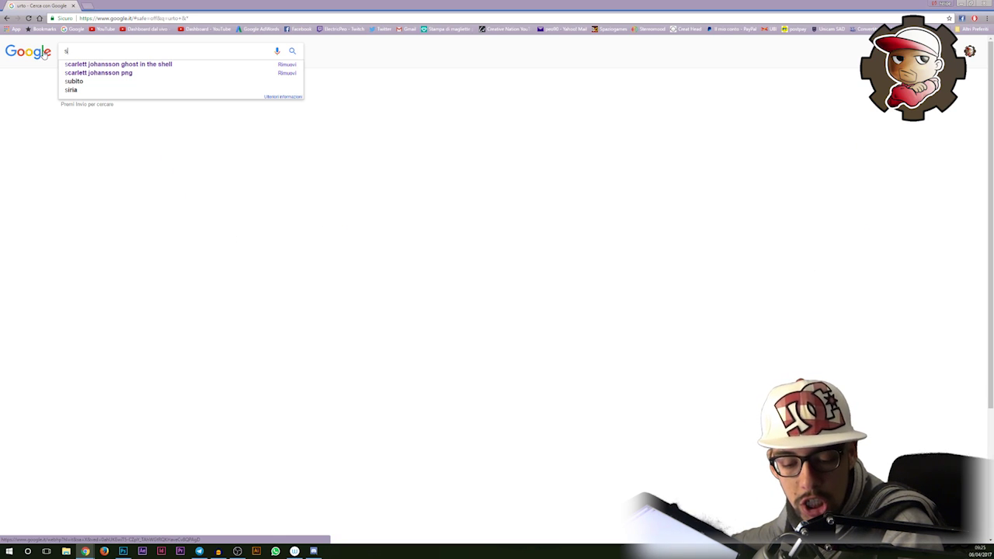
pyautogui.write('t')
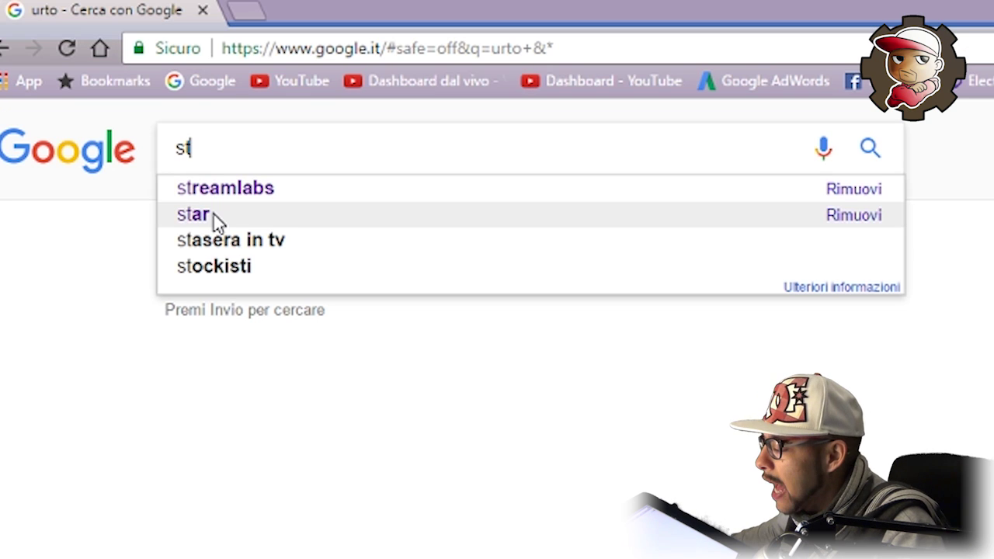
pyautogui.click(204, 216)
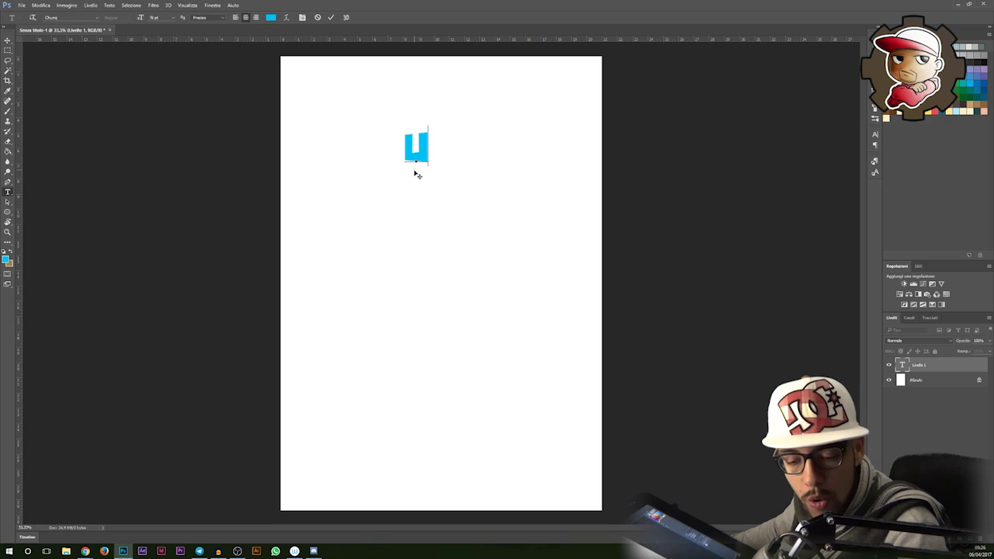
# Write URTO and STELLA on separate text lines in the Photoshop document, and start a Google search with the letter n.
pyautogui.write('RTO')
pyautogui.press('Return')
pyautogui.write('STELL')
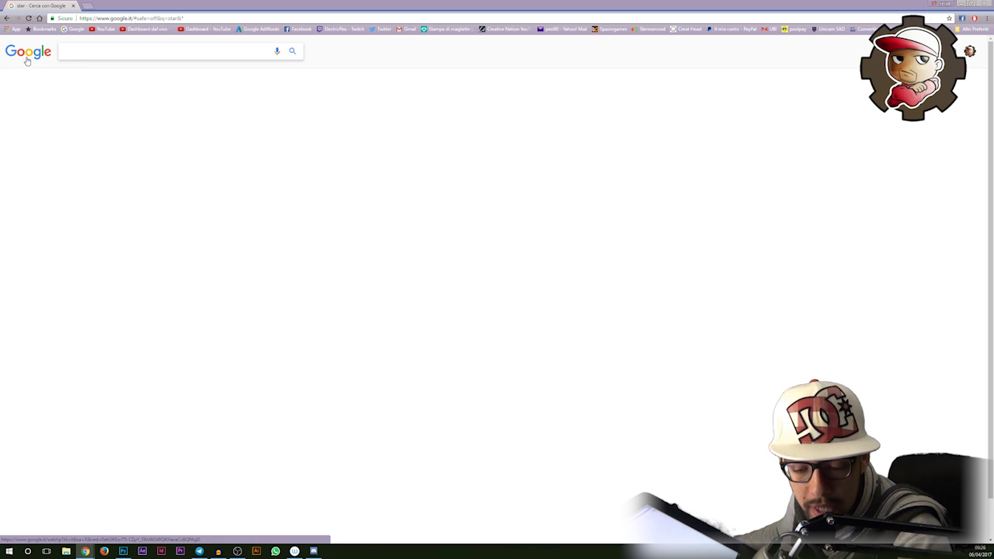
pyautogui.write('n')
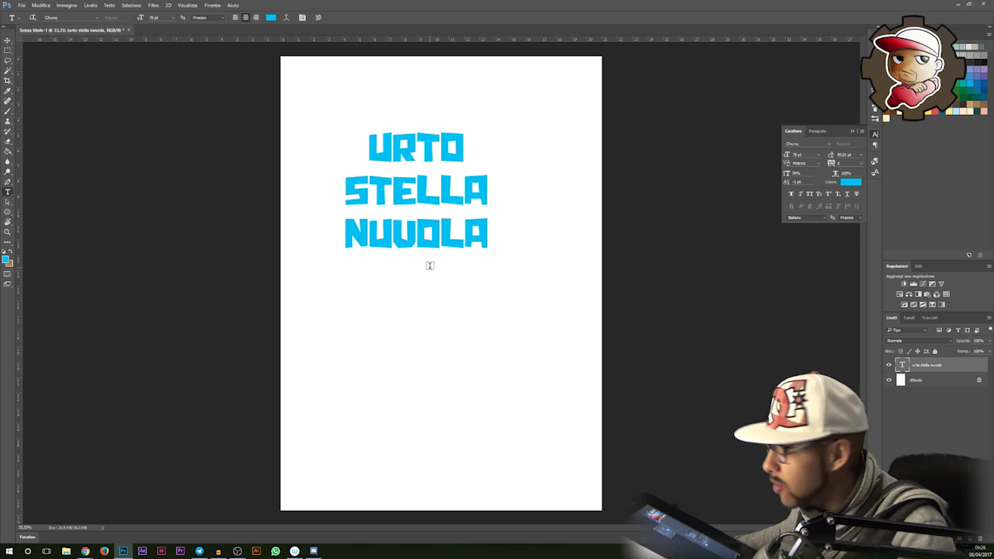
# Move the three-line text URTO STELLA NUVOLA to the upper centre of the page and add a new empty layer.
pyautogui.press('v')
pyautogui.moveTo(458, 217); pyautogui.dragTo(482, 153)
pyautogui.hotkey('ctrl', 'shift', 'alt', 'n')
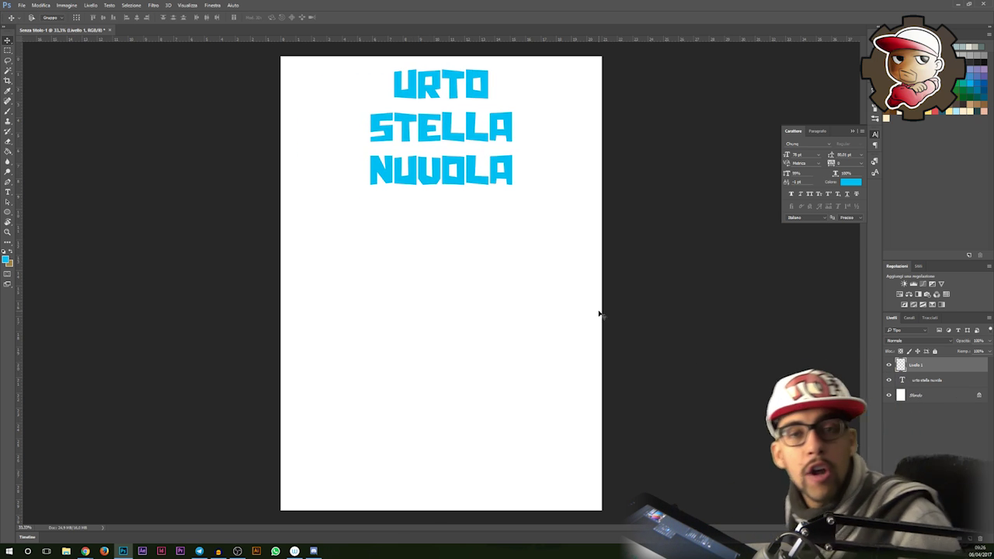
# Sketch in light blue a round head, an extended punching arm with a fist and a second arm bent beside the head.
pyautogui.press('b')
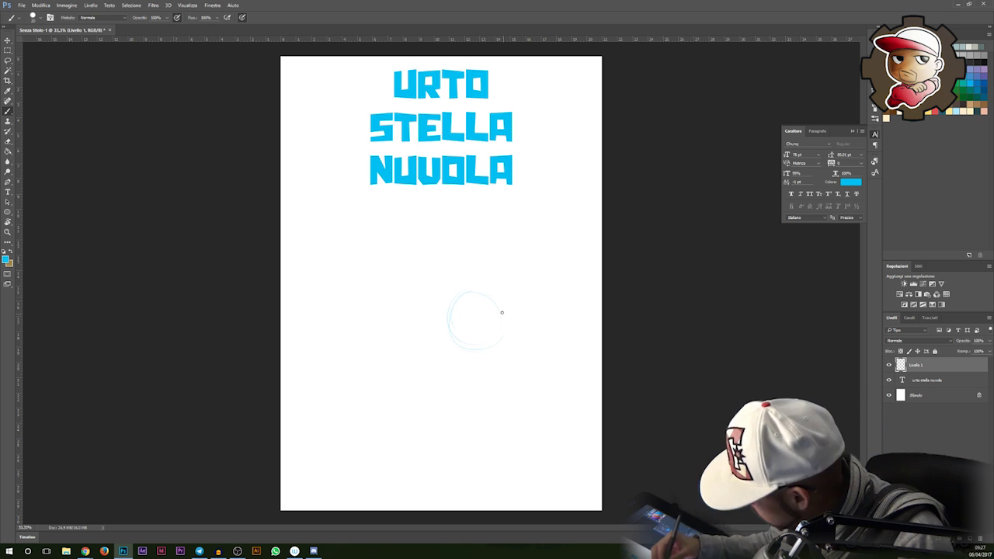
pyautogui.moveTo(502, 313)
pyautogui.mouseDown()
pyautogui.moveTo(447, 349)
pyautogui.moveTo(489, 346)
pyautogui.mouseUp()
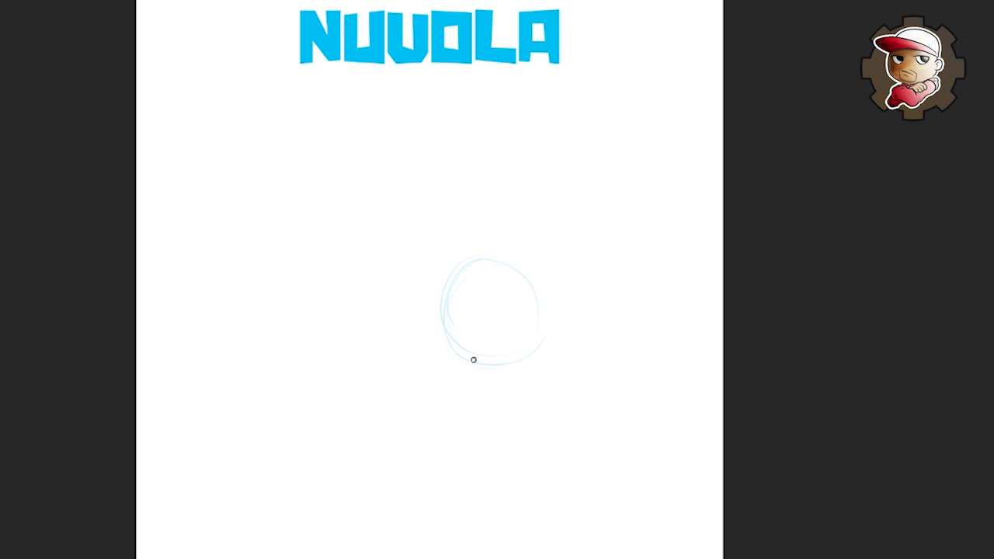
pyautogui.moveTo(435, 353)
pyautogui.mouseDown()
pyautogui.moveTo(442, 388)
pyautogui.moveTo(318, 411)
pyautogui.moveTo(292, 443)
pyautogui.mouseUp()
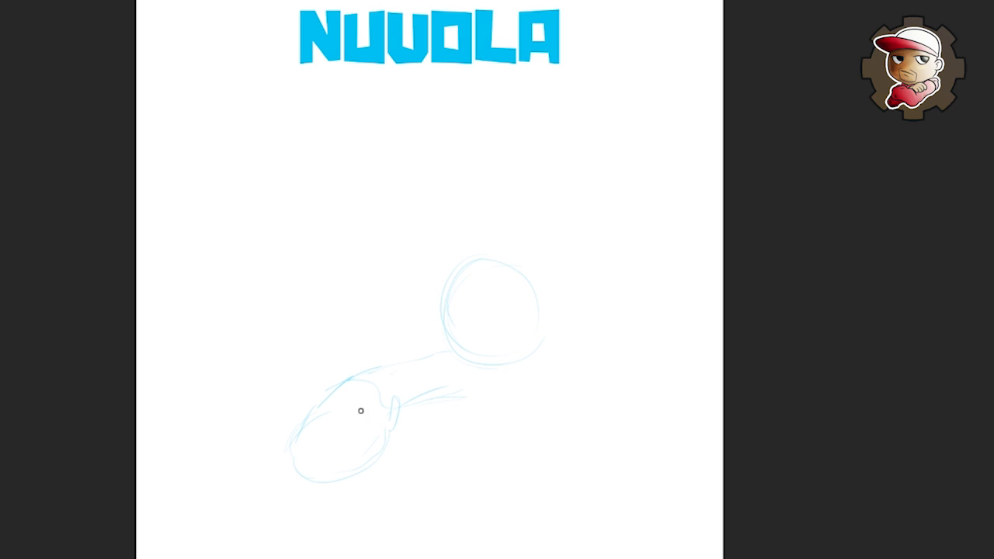
pyautogui.moveTo(581, 334); pyautogui.dragTo(544, 332)
pyautogui.moveTo(610, 292); pyautogui.dragTo(670, 322)
pyautogui.moveTo(561, 329); pyautogui.dragTo(644, 355)
pyautogui.moveTo(577, 298)
pyautogui.mouseDown()
pyautogui.moveTo(633, 298)
pyautogui.moveTo(654, 313)
pyautogui.moveTo(571, 332)
pyautogui.moveTo(590, 349)
pyautogui.moveTo(554, 358)
pyautogui.moveTo(532, 388)
pyautogui.mouseUp()
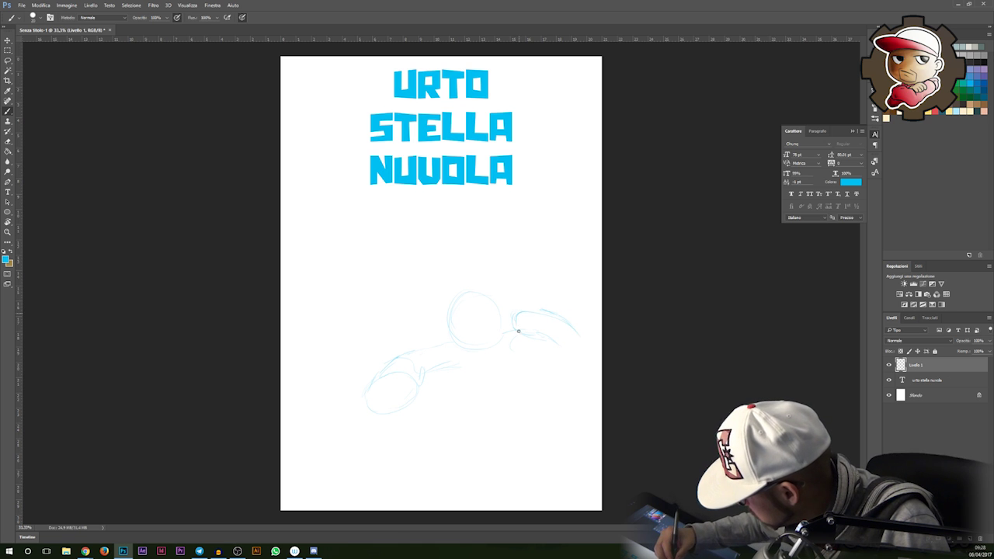
# Rough in the punching figure's torso, waistline and the start of both legs below the head.
pyautogui.moveTo(453, 369)
pyautogui.mouseDown()
pyautogui.moveTo(472, 392)
pyautogui.moveTo(483, 434)
pyautogui.mouseUp()
pyautogui.moveTo(538, 386); pyautogui.dragTo(545, 433)
pyautogui.moveTo(479, 434); pyautogui.dragTo(542, 432)
pyautogui.moveTo(479, 428); pyautogui.dragTo(466, 456)
pyautogui.moveTo(542, 432); pyautogui.dragTo(556, 457)
# Sketch the body, arm and round head of a second figure being hit by the outstretched fist.
pyautogui.moveTo(511, 337)
pyautogui.mouseDown()
pyautogui.moveTo(487, 356)
pyautogui.moveTo(612, 401)
pyautogui.moveTo(355, 471)
pyautogui.moveTo(279, 371)
pyautogui.moveTo(319, 335)
pyautogui.moveTo(337, 419)
pyautogui.moveTo(393, 284)
pyautogui.moveTo(315, 494)
pyautogui.moveTo(490, 487)
pyautogui.moveTo(366, 401)
pyautogui.moveTo(347, 517)
pyautogui.mouseUp()
pyautogui.keyDown('ctrl'); pyautogui.click(508, 391); pyautogui.keyUp('ctrl')
pyautogui.moveTo(508, 391)
pyautogui.mouseDown()
pyautogui.moveTo(546, 302)
pyautogui.moveTo(525, 361)
pyautogui.mouseUp()
pyautogui.moveTo(327, 474); pyautogui.dragTo(316, 514)
pyautogui.moveTo(539, 344)
pyautogui.mouseDown()
pyautogui.moveTo(526, 321)
pyautogui.moveTo(543, 357)
pyautogui.mouseUp()
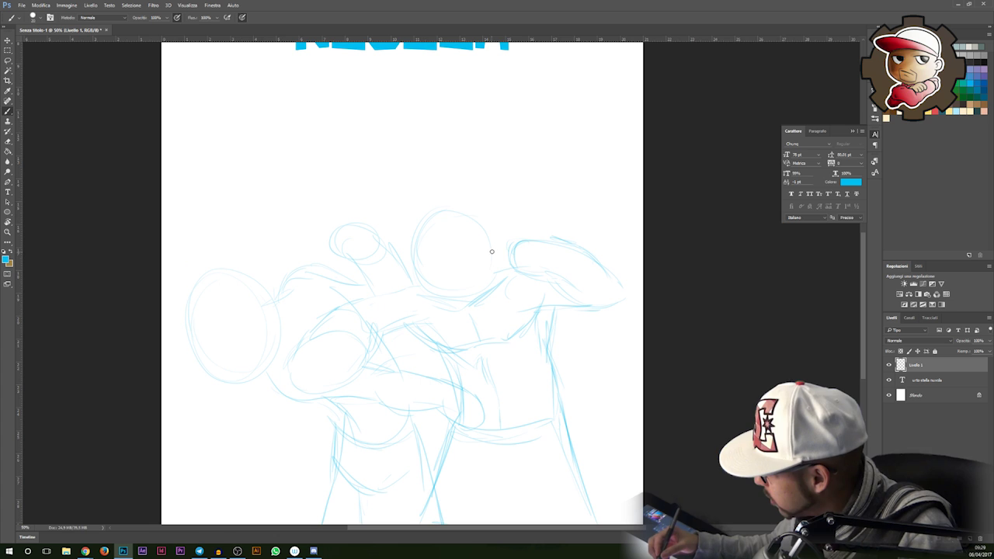
# Draw a puffy cloud outline around the punching figure's head, add an angry face, and mark fingers on its bent arm's fist.
pyautogui.moveTo(404, 295)
pyautogui.mouseDown()
pyautogui.moveTo(407, 258)
pyautogui.moveTo(412, 267)
pyautogui.moveTo(504, 199)
pyautogui.moveTo(579, 190)
pyautogui.moveTo(515, 239)
pyautogui.mouseUp()
pyautogui.moveTo(431, 231); pyautogui.dragTo(449, 293)
pyautogui.moveTo(416, 254); pyautogui.dragTo(430, 262)
pyautogui.moveTo(491, 253); pyautogui.dragTo(542, 251)
pyautogui.moveTo(528, 252)
pyautogui.mouseDown()
pyautogui.moveTo(551, 240)
pyautogui.moveTo(540, 249)
pyautogui.mouseUp()
pyautogui.moveTo(509, 279); pyautogui.dragTo(521, 285)
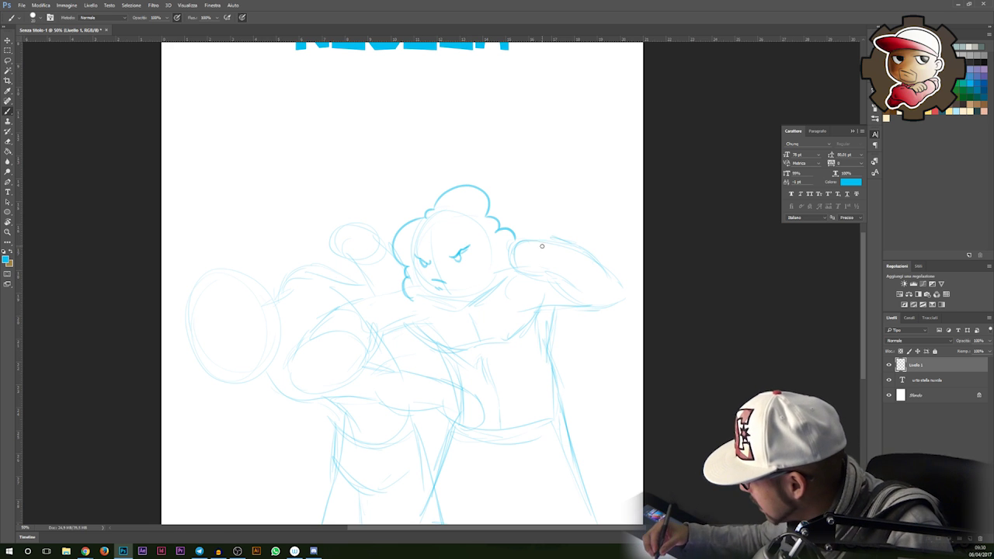
pyautogui.moveTo(515, 239)
pyautogui.mouseDown()
pyautogui.moveTo(511, 264)
pyautogui.moveTo(529, 272)
pyautogui.mouseUp()
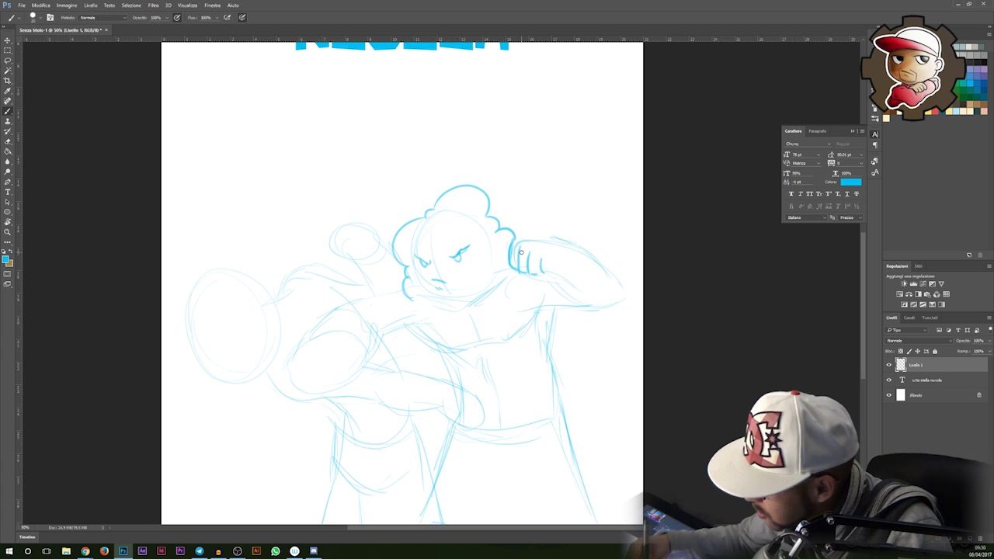
# Draw a face with a curved mouth, one small round eye and one squinting eye on the struck figure's head.
pyautogui.moveTo(232, 324); pyautogui.dragTo(253, 338)
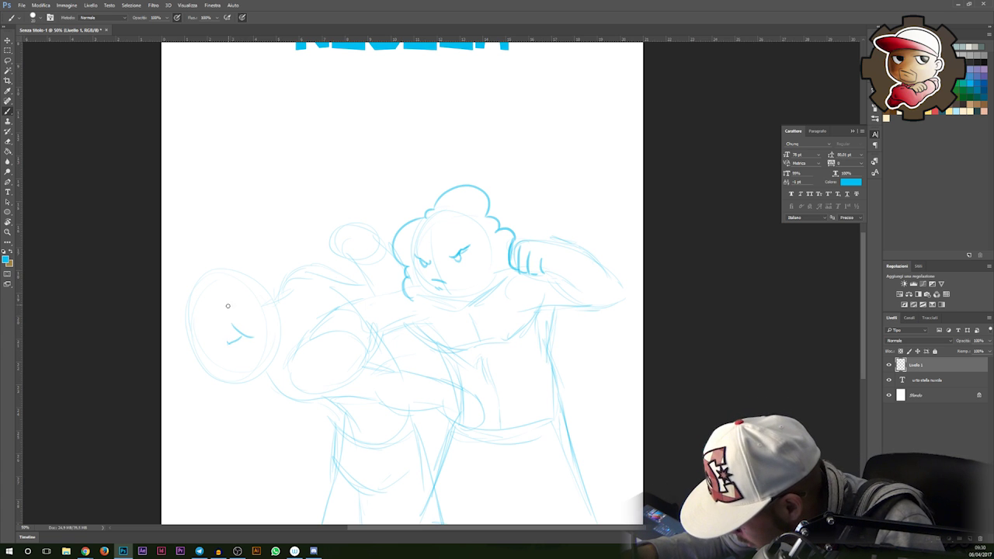
pyautogui.hotkey('ctrl', 'alt', 'z')
pyautogui.hotkey('ctrl', 'alt', 'z')
pyautogui.moveTo(229, 308); pyautogui.dragTo(230, 302)
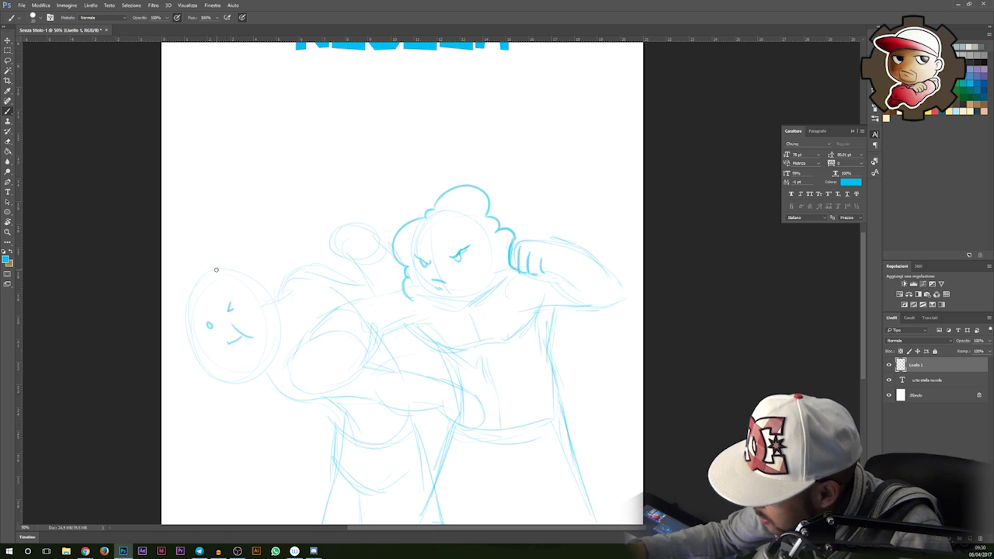
# Surround the struck figure's head with the points of a five-pointed star.
pyautogui.moveTo(193, 324); pyautogui.dragTo(197, 238)
pyautogui.moveTo(197, 238)
pyautogui.mouseDown()
pyautogui.moveTo(227, 269)
pyautogui.moveTo(254, 253)
pyautogui.moveTo(236, 274)
pyautogui.moveTo(281, 236)
pyautogui.moveTo(268, 309)
pyautogui.mouseUp()
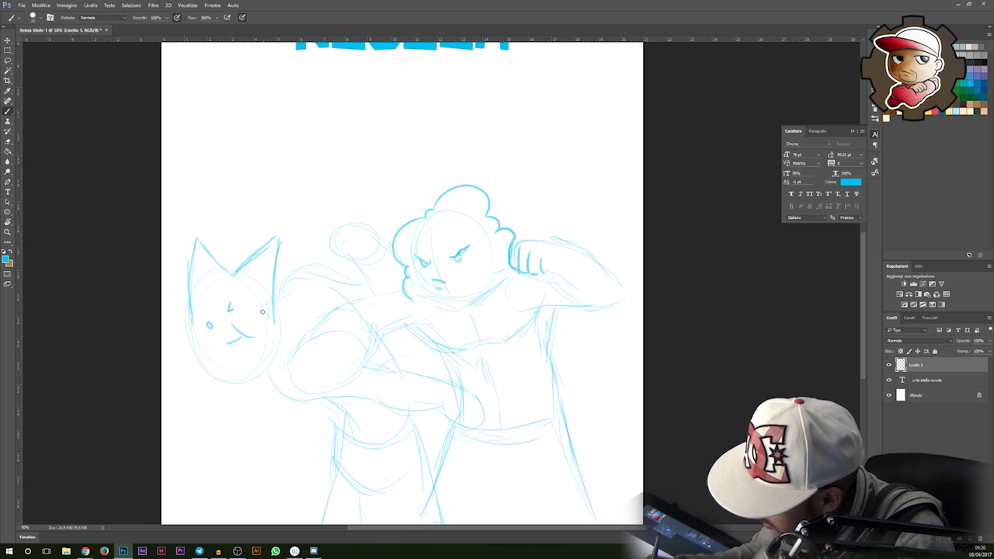
pyautogui.moveTo(194, 317)
pyautogui.mouseDown()
pyautogui.moveTo(178, 369)
pyautogui.moveTo(215, 368)
pyautogui.moveTo(282, 424)
pyautogui.moveTo(267, 372)
pyautogui.mouseUp()
pyautogui.moveTo(276, 421)
pyautogui.mouseDown()
pyautogui.moveTo(266, 369)
pyautogui.moveTo(320, 347)
pyautogui.mouseUp()
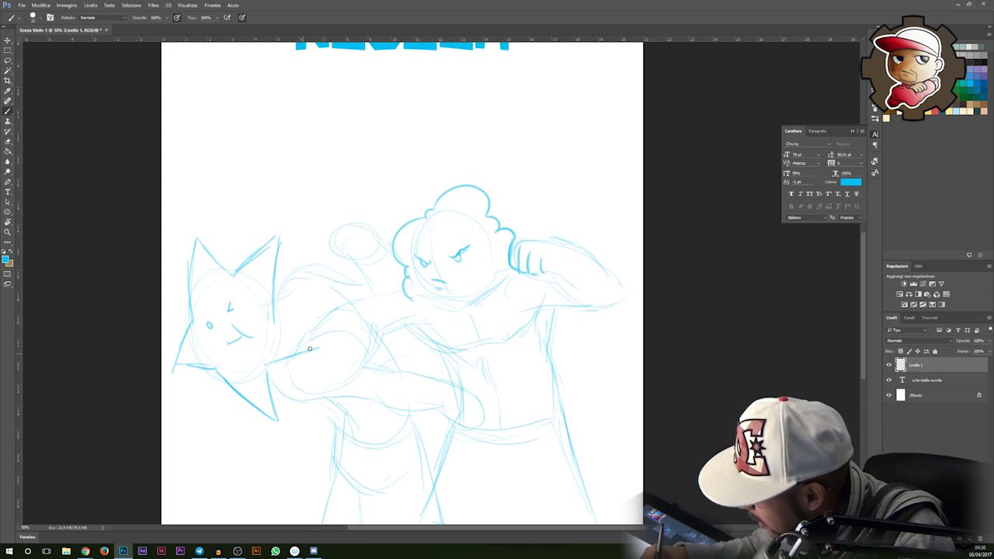
pyautogui.moveTo(274, 312); pyautogui.dragTo(321, 348)
# Erase the fingers on the cloud figure's bent arm and draw a boxing glove with a cuff in their place.
pyautogui.press('e')
pyautogui.moveTo(526, 254)
pyautogui.mouseDown()
pyautogui.moveTo(538, 231)
pyautogui.moveTo(571, 250)
pyautogui.moveTo(539, 277)
pyautogui.moveTo(561, 272)
pyautogui.moveTo(537, 282)
pyautogui.mouseUp()
pyautogui.press('b')
pyautogui.moveTo(567, 244)
pyautogui.mouseDown()
pyautogui.moveTo(553, 279)
pyautogui.moveTo(576, 253)
pyautogui.moveTo(580, 266)
pyautogui.moveTo(547, 275)
pyautogui.moveTo(562, 292)
pyautogui.moveTo(584, 253)
pyautogui.mouseUp()
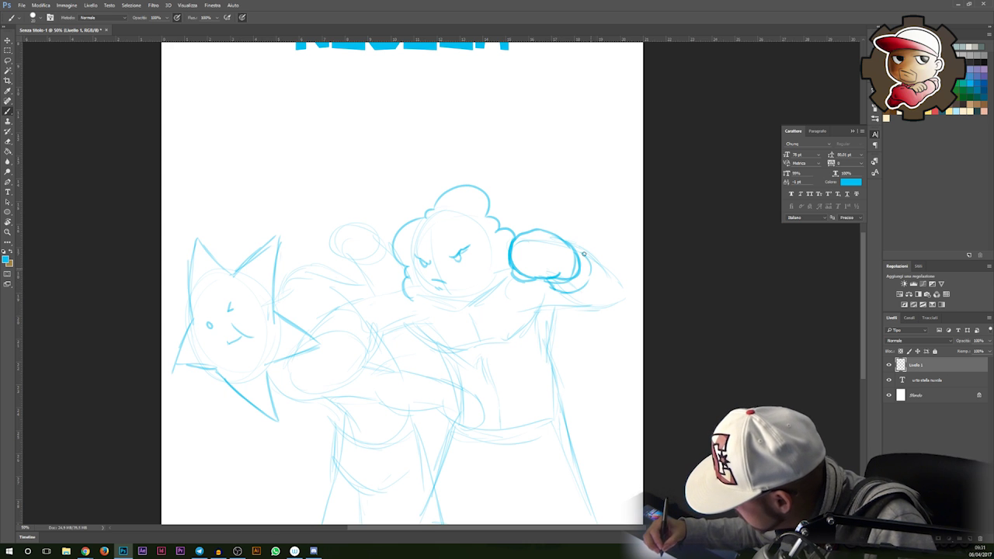
# Outline a boxing glove over the punching fist and firm up the contour of the cloud figure's bent forearm.
pyautogui.moveTo(291, 356)
pyautogui.mouseDown()
pyautogui.moveTo(322, 381)
pyautogui.moveTo(313, 395)
pyautogui.moveTo(352, 375)
pyautogui.moveTo(310, 396)
pyautogui.moveTo(353, 361)
pyautogui.moveTo(364, 372)
pyautogui.moveTo(358, 346)
pyautogui.moveTo(351, 379)
pyautogui.moveTo(365, 376)
pyautogui.moveTo(356, 379)
pyautogui.moveTo(365, 342)
pyautogui.moveTo(355, 330)
pyautogui.moveTo(306, 348)
pyautogui.moveTo(329, 335)
pyautogui.moveTo(292, 379)
pyautogui.mouseUp()
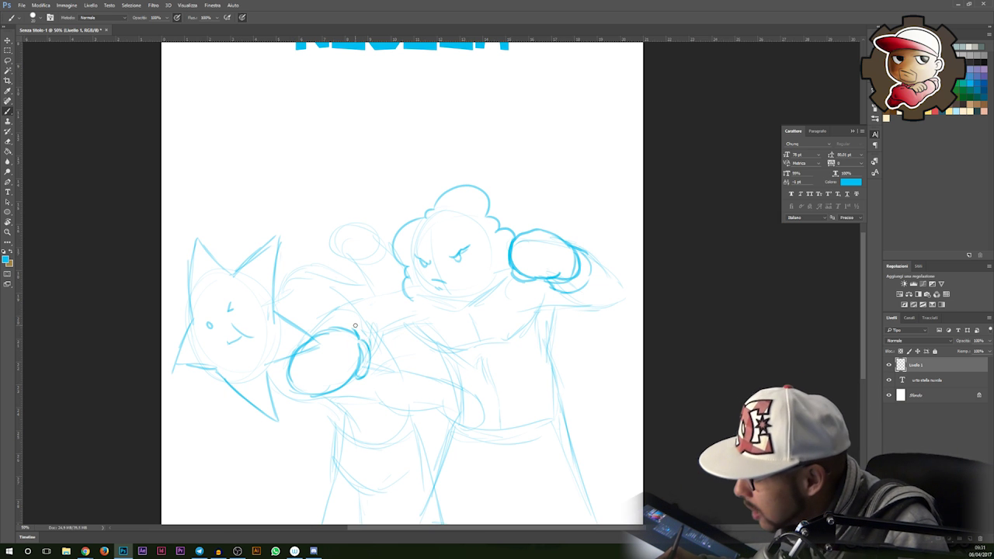
pyautogui.moveTo(342, 324); pyautogui.dragTo(313, 330)
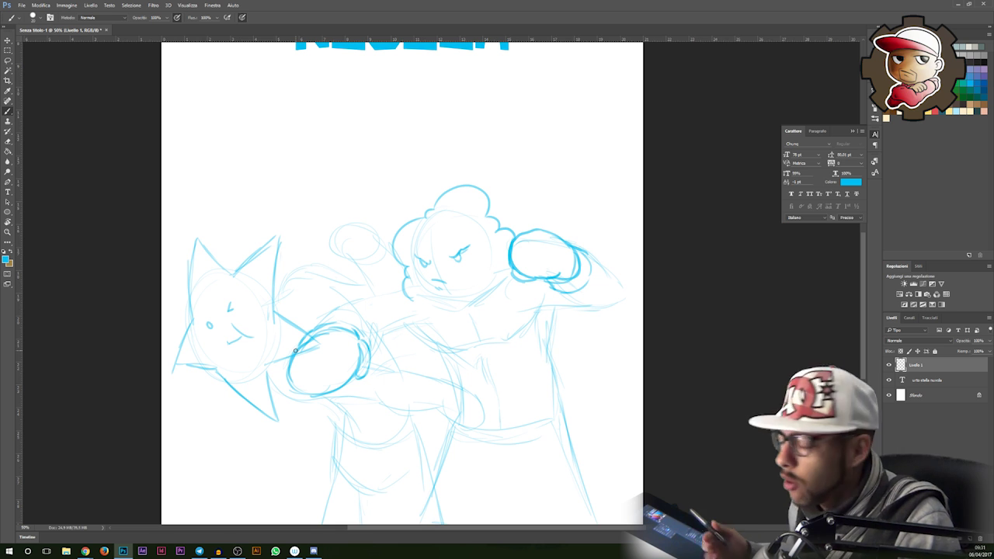
pyautogui.moveTo(568, 303)
pyautogui.mouseDown()
pyautogui.moveTo(590, 268)
pyautogui.moveTo(473, 280)
pyautogui.moveTo(466, 260)
pyautogui.mouseUp()
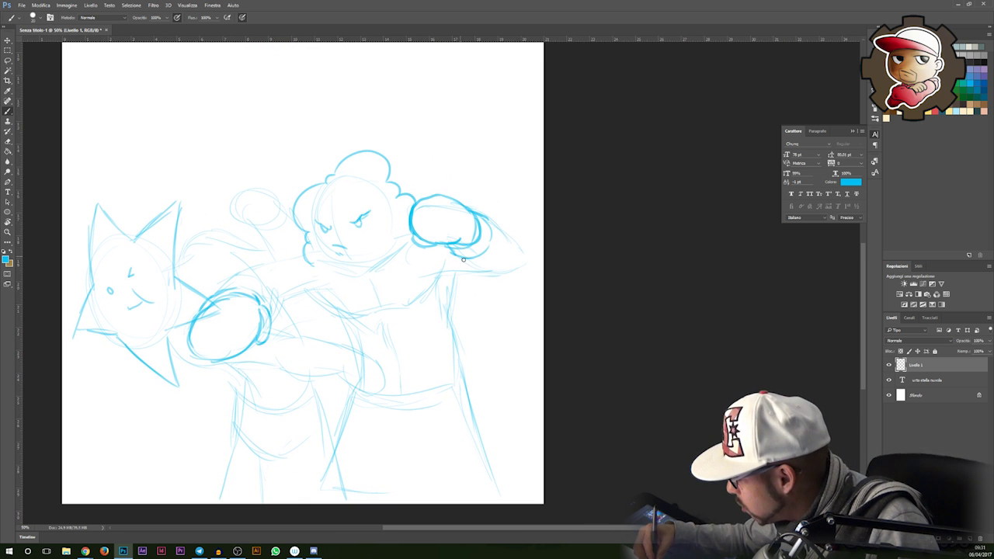
pyautogui.moveTo(491, 223)
pyautogui.mouseDown()
pyautogui.moveTo(524, 250)
pyautogui.moveTo(518, 269)
pyautogui.mouseUp()
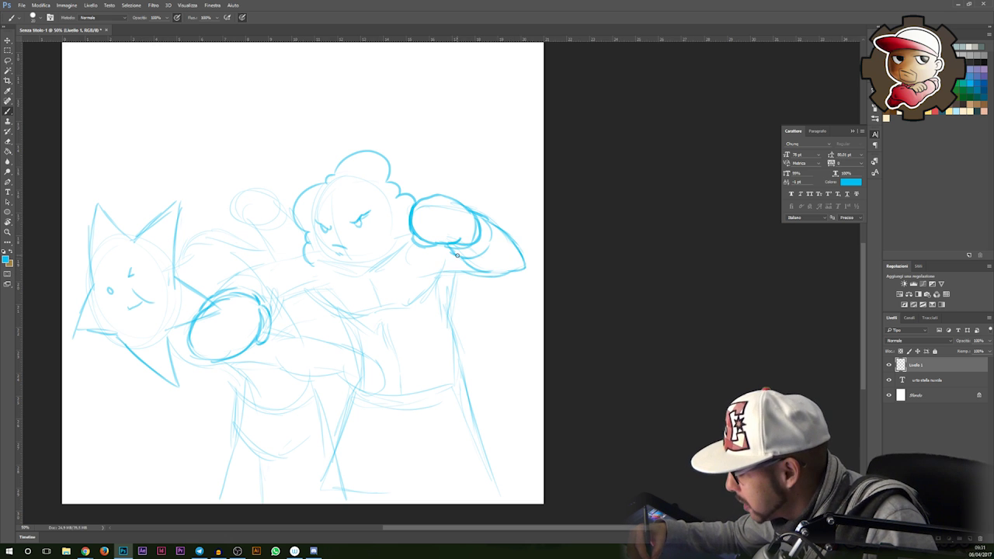
# Try out a side-view horse head and neck with a jointed lower part in the empty space above the fighters.
pyautogui.moveTo(423, 246)
pyautogui.mouseDown()
pyautogui.moveTo(523, 210)
pyautogui.moveTo(448, 423)
pyautogui.mouseUp()
pyautogui.moveTo(414, 322); pyautogui.dragTo(563, 263)
pyautogui.moveTo(329, 199)
pyautogui.mouseDown()
pyautogui.moveTo(356, 205)
pyautogui.moveTo(337, 206)
pyautogui.moveTo(368, 194)
pyautogui.moveTo(383, 262)
pyautogui.mouseUp()
pyautogui.hotkey('ctrl', 'z')
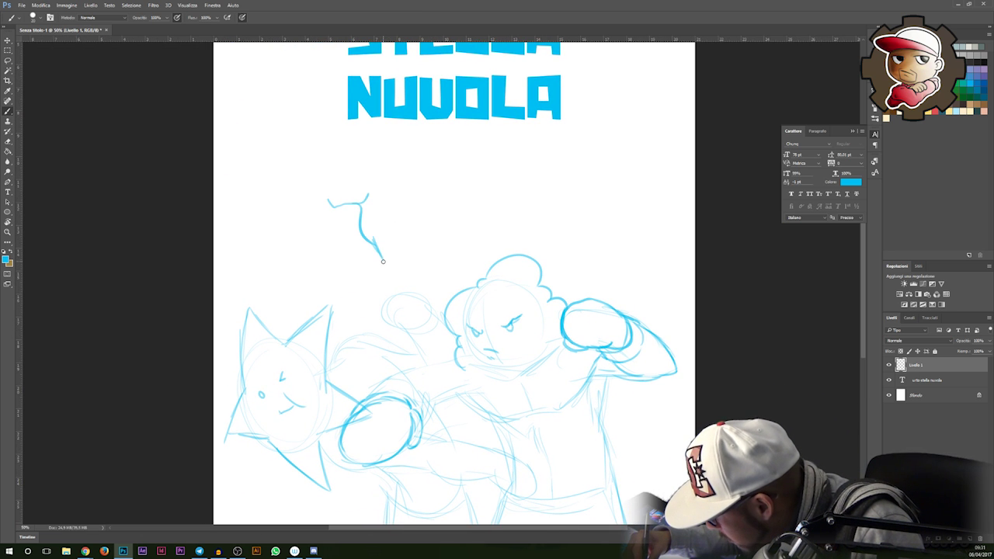
pyautogui.hotkey('ctrl', 'z')
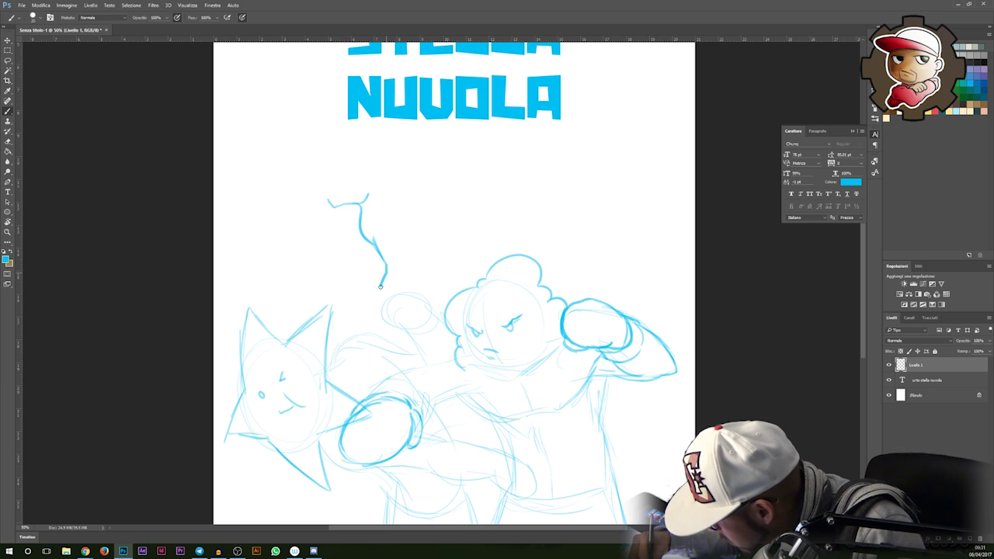
pyautogui.hotkey('ctrl', 'z')
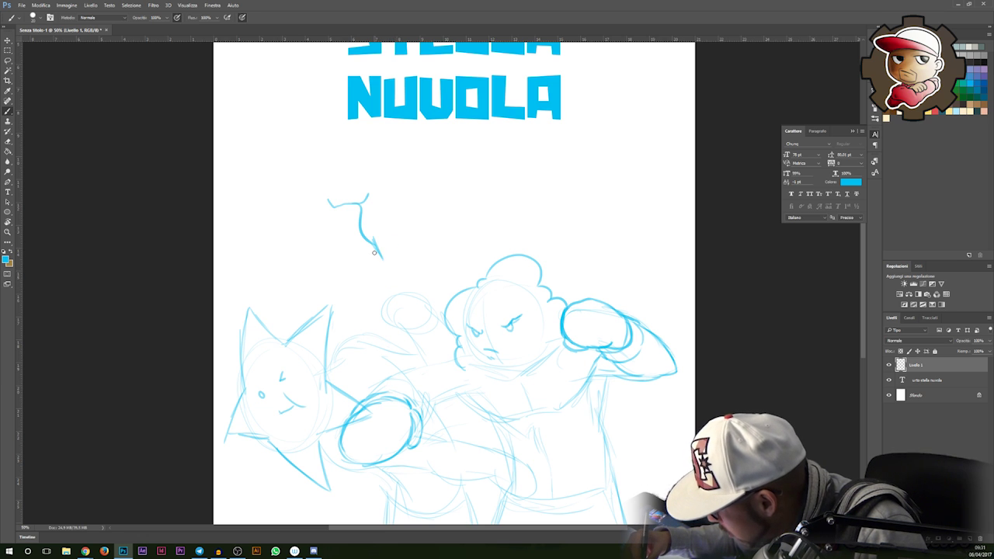
pyautogui.moveTo(394, 260)
pyautogui.mouseDown()
pyautogui.moveTo(375, 302)
pyautogui.moveTo(402, 299)
pyautogui.mouseUp()
pyautogui.moveTo(399, 261)
pyautogui.mouseDown()
pyautogui.moveTo(377, 294)
pyautogui.moveTo(389, 338)
pyautogui.moveTo(403, 306)
pyautogui.mouseUp()
pyautogui.moveTo(334, 193)
pyautogui.mouseDown()
pyautogui.moveTo(360, 171)
pyautogui.moveTo(369, 174)
pyautogui.mouseUp()
pyautogui.moveTo(370, 175); pyautogui.dragTo(466, 207)
pyautogui.hotkey('ctrl', 'alt', 'z')
pyautogui.hotkey('ctrl', 'alt', 'z')
pyautogui.moveTo(361, 171); pyautogui.dragTo(393, 201)
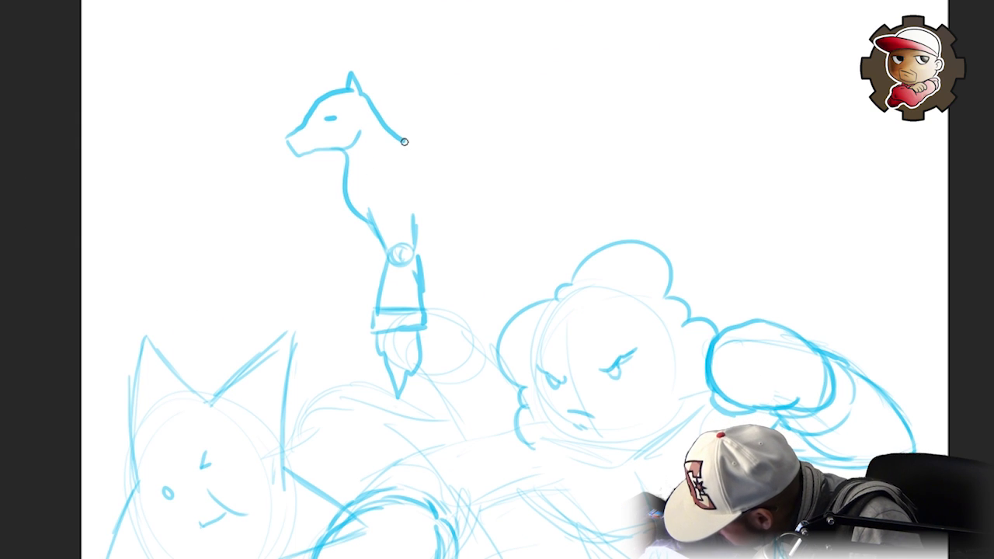
pyautogui.moveTo(404, 141); pyautogui.dragTo(468, 146)
pyautogui.moveTo(413, 222)
pyautogui.mouseDown()
pyautogui.moveTo(469, 212)
pyautogui.moveTo(485, 261)
pyautogui.moveTo(482, 310)
pyautogui.mouseUp()
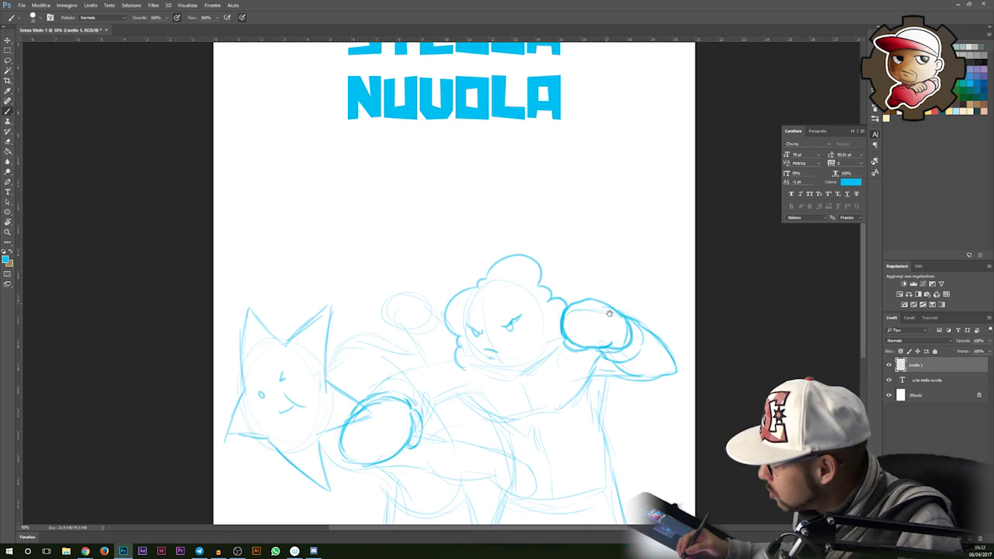
pyautogui.moveTo(631, 407)
pyautogui.mouseDown()
pyautogui.moveTo(586, 230)
pyautogui.moveTo(570, 257)
pyautogui.moveTo(541, 233)
pyautogui.mouseUp()
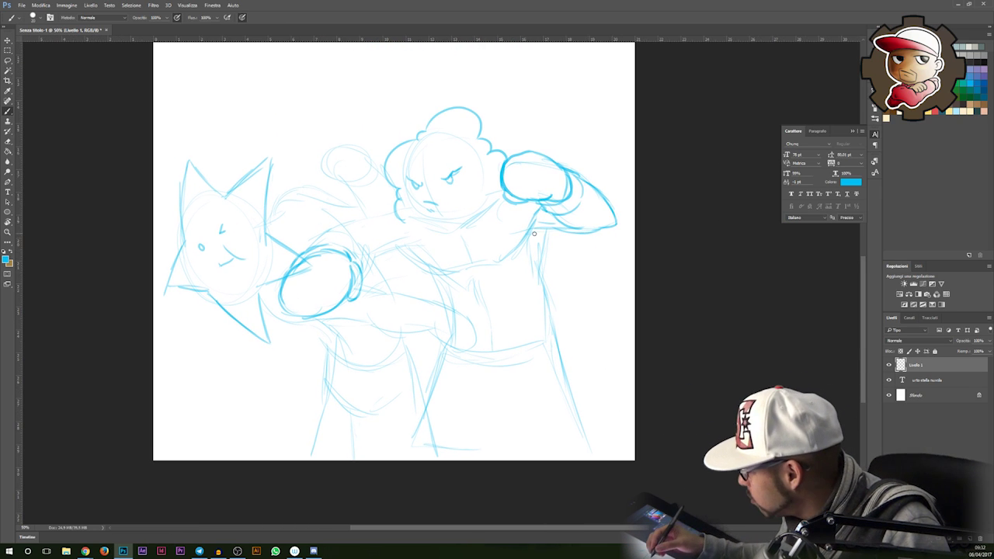
# Draw a bumpy cloud contour along the punching arm, with a curling trail over the struck figure's shoulder and small puffs above.
pyautogui.moveTo(406, 247); pyautogui.dragTo(297, 222)
pyautogui.moveTo(327, 173)
pyautogui.mouseDown()
pyautogui.moveTo(289, 222)
pyautogui.moveTo(285, 260)
pyautogui.mouseUp()
pyautogui.moveTo(340, 163)
pyautogui.mouseDown()
pyautogui.moveTo(356, 151)
pyautogui.moveTo(342, 163)
pyautogui.moveTo(386, 135)
pyautogui.mouseUp()
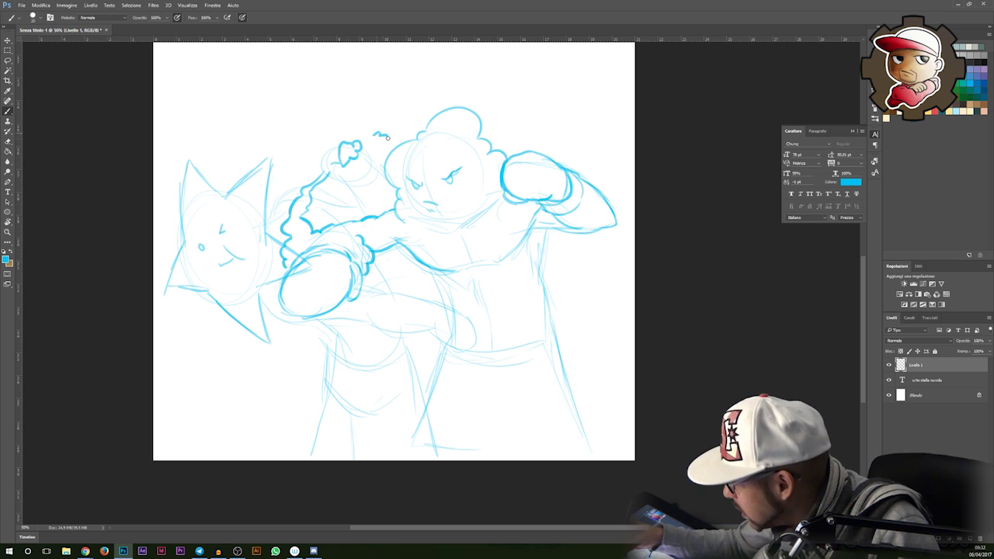
# Cover the cloud figure's bent forearm with curly cloud contours and firm up its chest and side lines.
pyautogui.moveTo(627, 259); pyautogui.dragTo(581, 266)
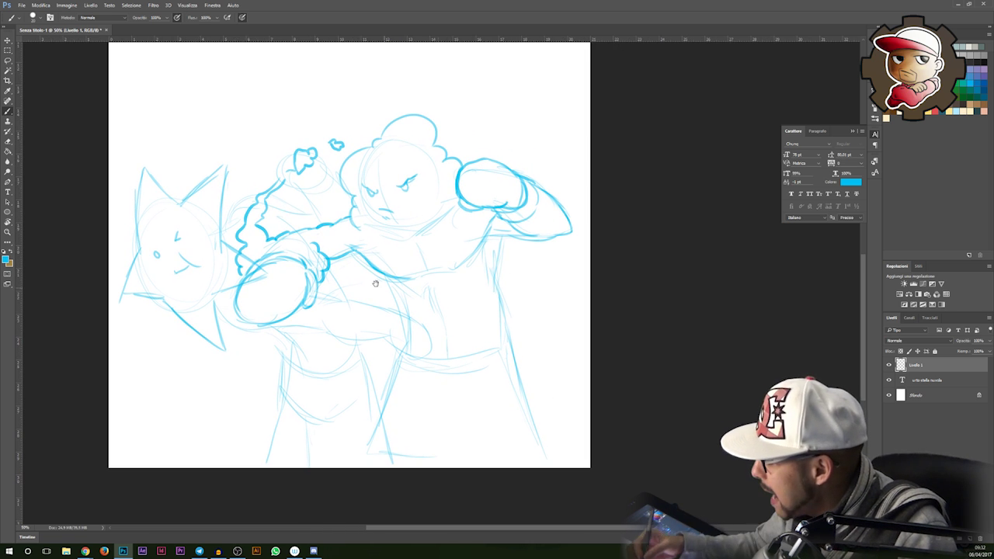
pyautogui.hotkey('ctrl', 'z')
pyautogui.moveTo(531, 182)
pyautogui.mouseDown()
pyautogui.moveTo(552, 191)
pyautogui.moveTo(548, 205)
pyautogui.mouseUp()
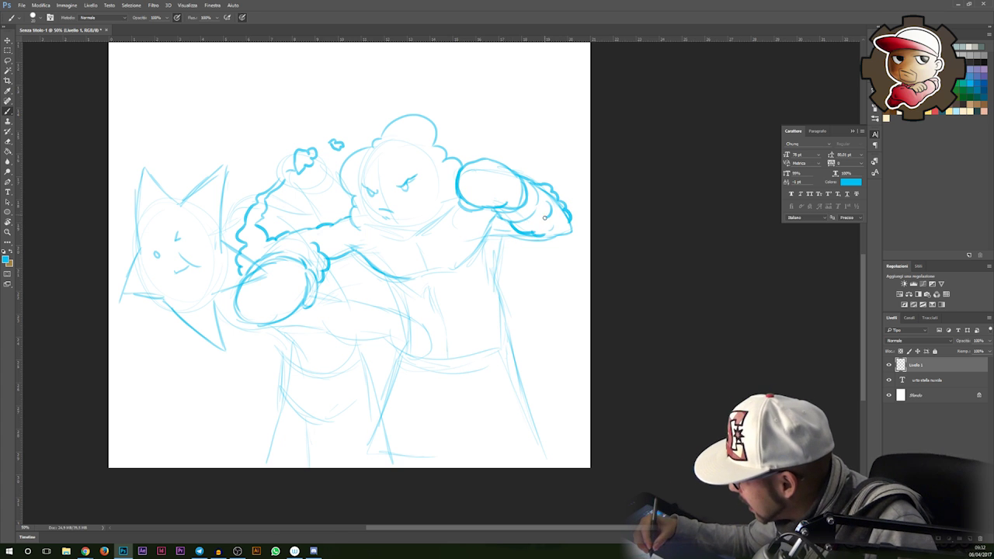
pyautogui.moveTo(538, 227)
pyautogui.mouseDown()
pyautogui.moveTo(573, 226)
pyautogui.moveTo(541, 235)
pyautogui.moveTo(512, 226)
pyautogui.moveTo(559, 237)
pyautogui.moveTo(516, 241)
pyautogui.moveTo(493, 239)
pyautogui.moveTo(489, 227)
pyautogui.moveTo(450, 269)
pyautogui.mouseUp()
pyautogui.moveTo(492, 225)
pyautogui.mouseDown()
pyautogui.moveTo(470, 258)
pyautogui.moveTo(526, 251)
pyautogui.moveTo(526, 227)
pyautogui.moveTo(506, 285)
pyautogui.moveTo(512, 240)
pyautogui.mouseUp()
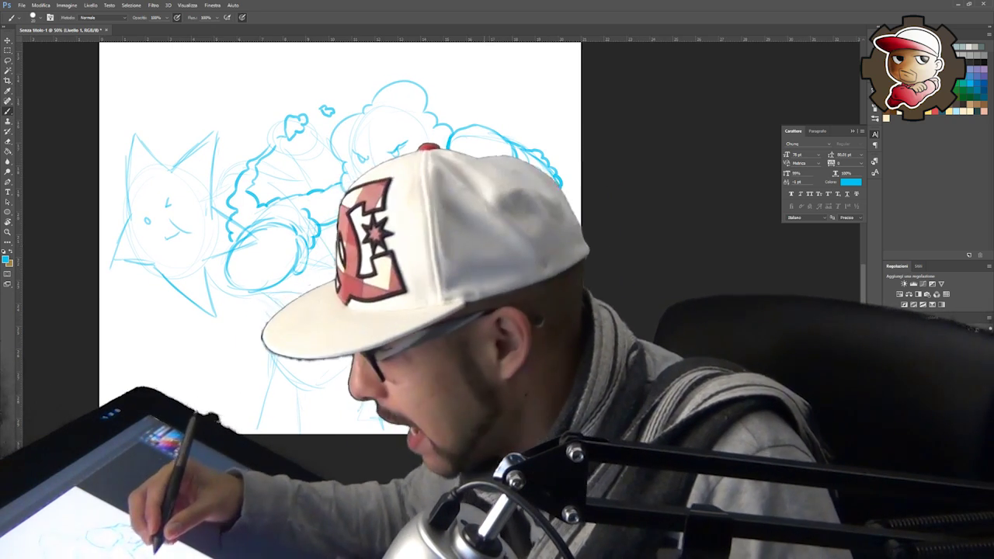
# Sketch the abdominal muscles and rib lines on the cloud figure's torso.
pyautogui.moveTo(513, 244); pyautogui.dragTo(512, 226)
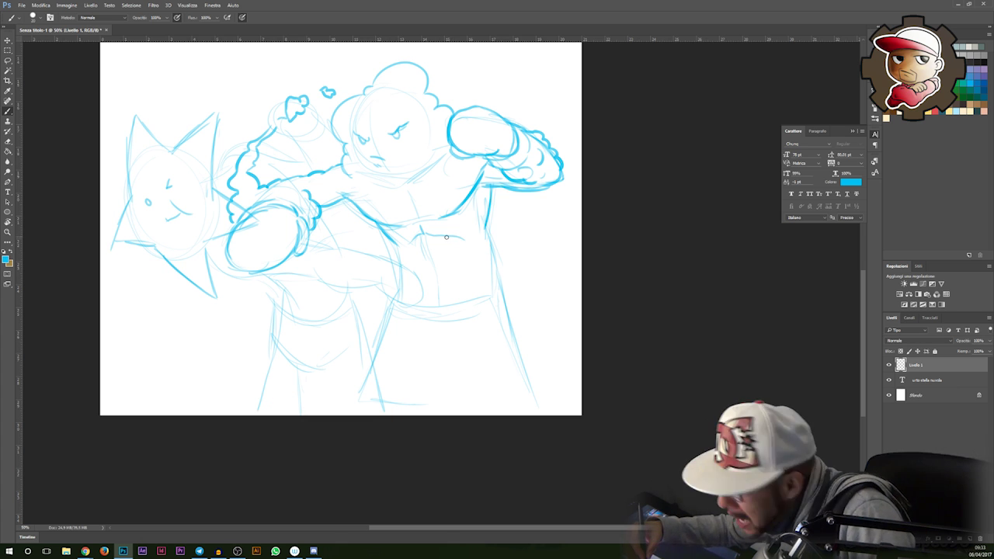
pyautogui.moveTo(421, 226); pyautogui.dragTo(431, 257)
pyautogui.moveTo(411, 254); pyautogui.dragTo(426, 259)
pyautogui.moveTo(436, 259); pyautogui.dragTo(458, 251)
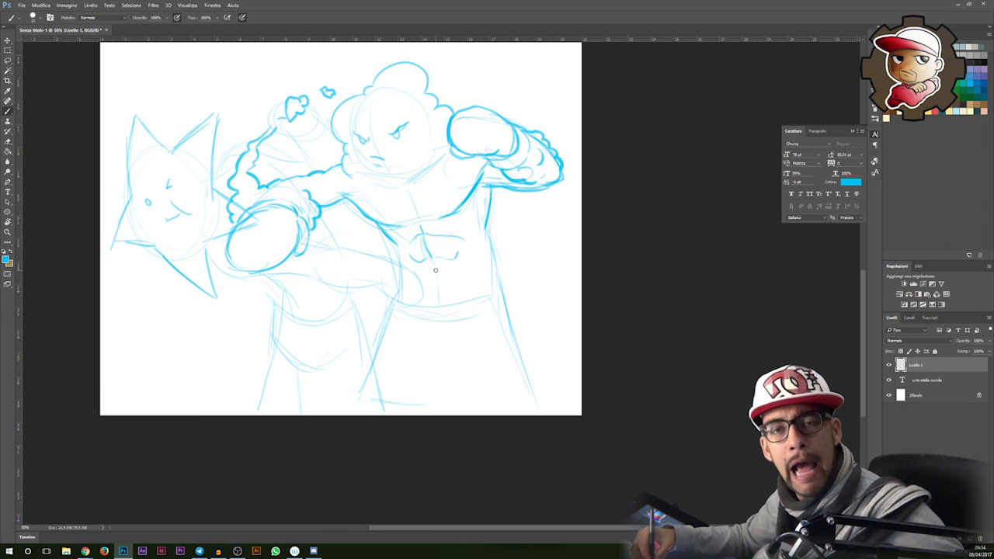
pyautogui.moveTo(435, 269); pyautogui.dragTo(422, 241)
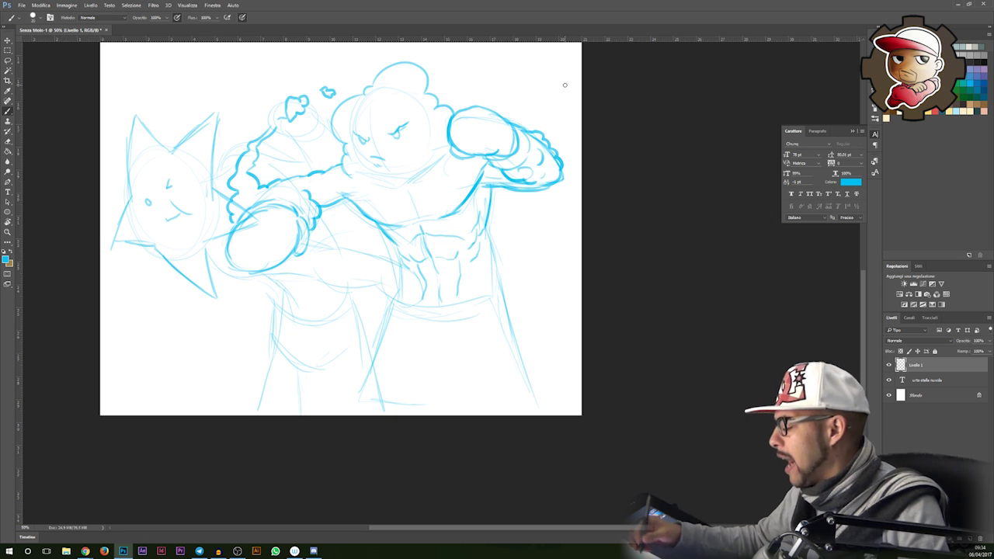
# Firm up the side contour and the waistline of the cloud figure's torso.
pyautogui.moveTo(504, 244); pyautogui.dragTo(502, 226)
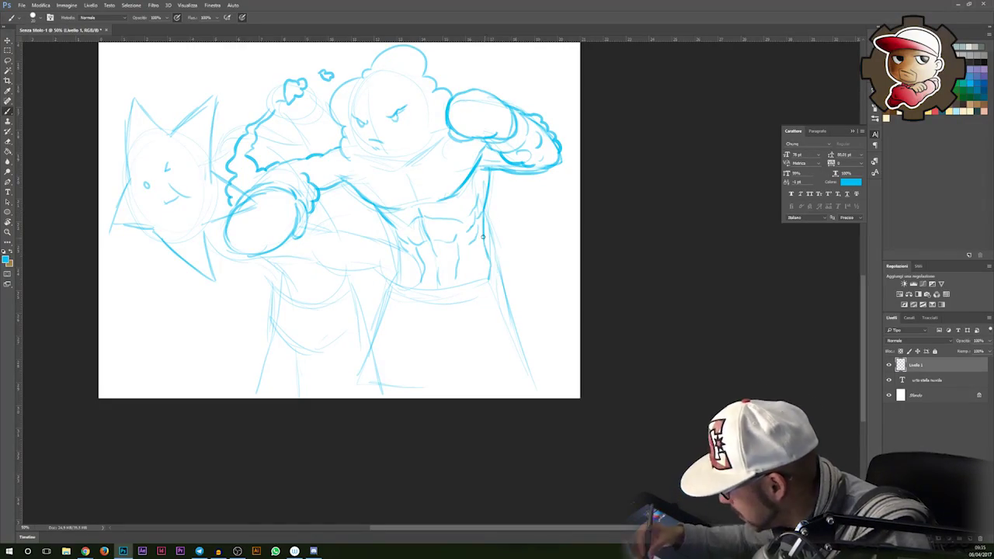
pyautogui.moveTo(536, 268); pyautogui.dragTo(523, 308)
pyautogui.moveTo(472, 246); pyautogui.dragTo(477, 213)
# Define the star figure's near arm with darker contours reaching toward the cloud figure's abdomen, ending in a fist.
pyautogui.moveTo(452, 265); pyautogui.dragTo(544, 267)
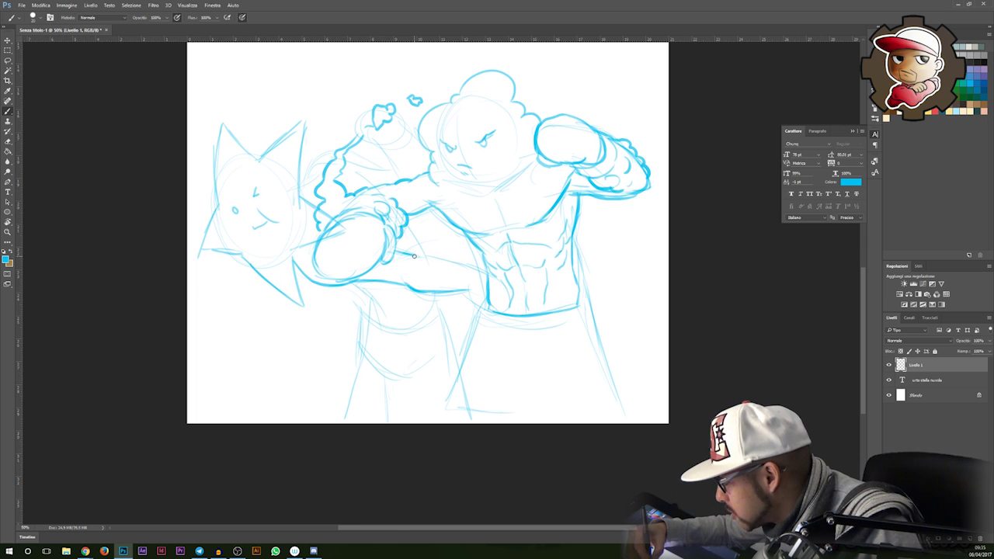
pyautogui.moveTo(414, 257); pyautogui.dragTo(468, 276)
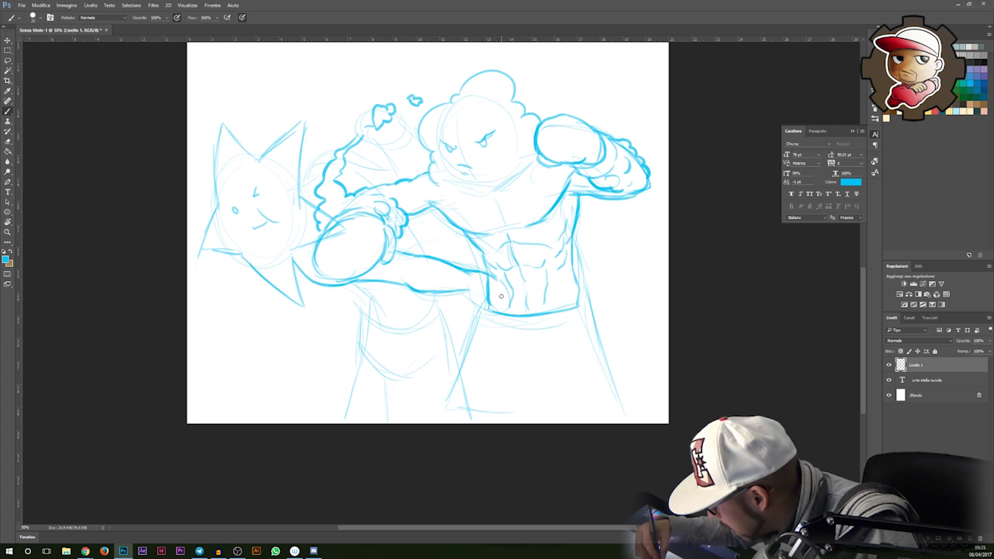
pyautogui.moveTo(473, 292); pyautogui.dragTo(489, 302)
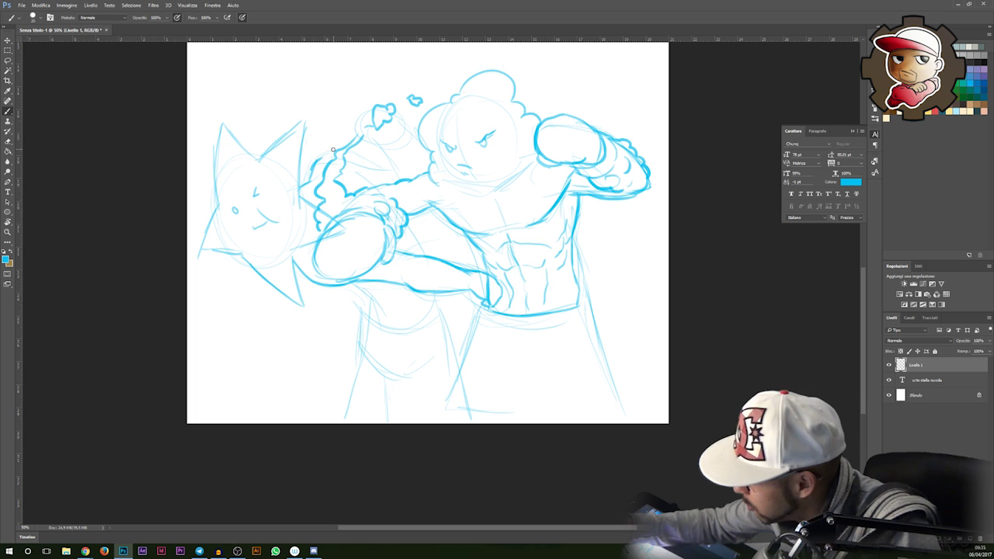
# Outline the star figure's far raised arm and its rounded boxing glove behind the punching arm.
pyautogui.moveTo(372, 169); pyautogui.dragTo(399, 183)
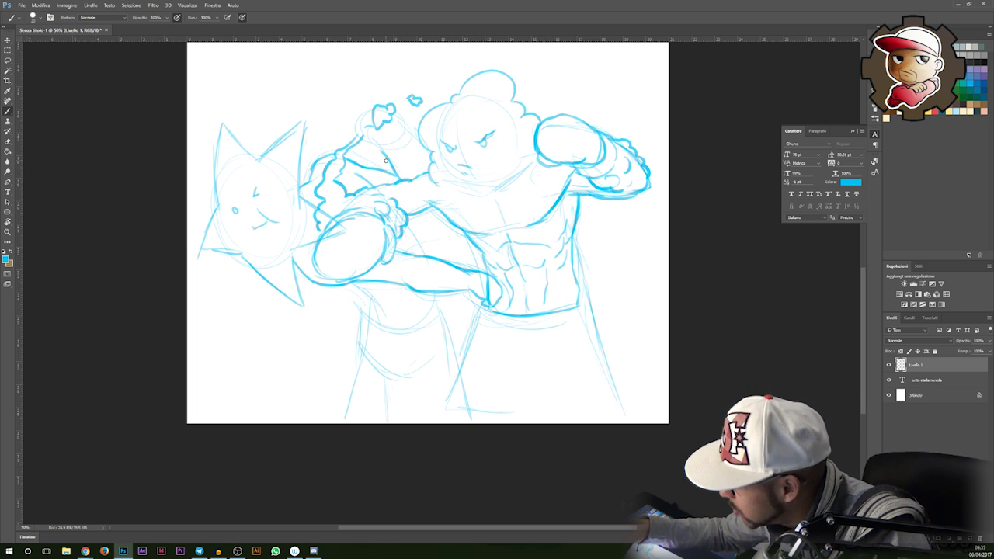
pyautogui.moveTo(380, 150)
pyautogui.mouseDown()
pyautogui.moveTo(350, 123)
pyautogui.moveTo(392, 109)
pyautogui.moveTo(388, 146)
pyautogui.moveTo(404, 118)
pyautogui.mouseUp()
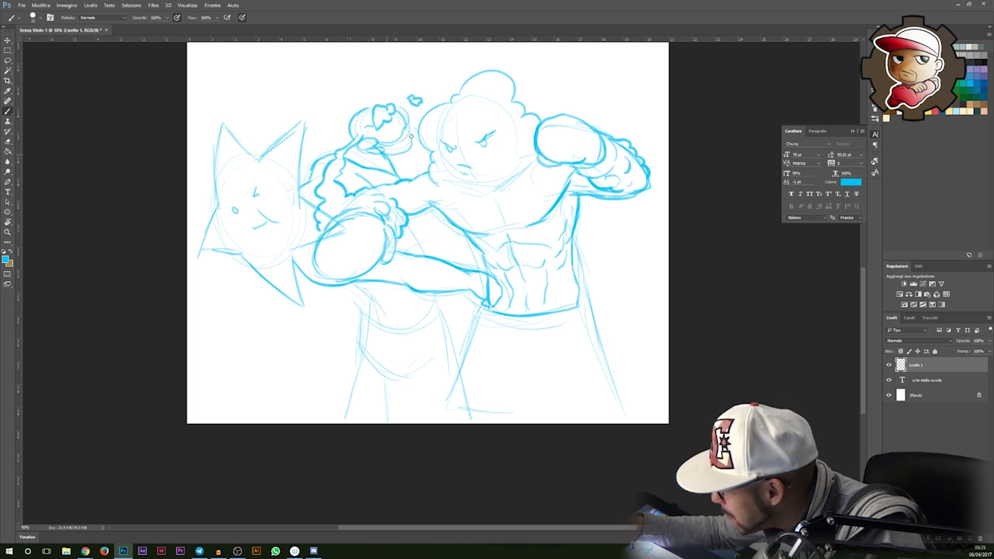
# Erase the star figure's near fist and draw a boxing glove with a cuff in its place over the cloud figure's abdomen.
pyautogui.press('e')
pyautogui.moveTo(498, 304); pyautogui.dragTo(486, 285)
pyautogui.press('b')
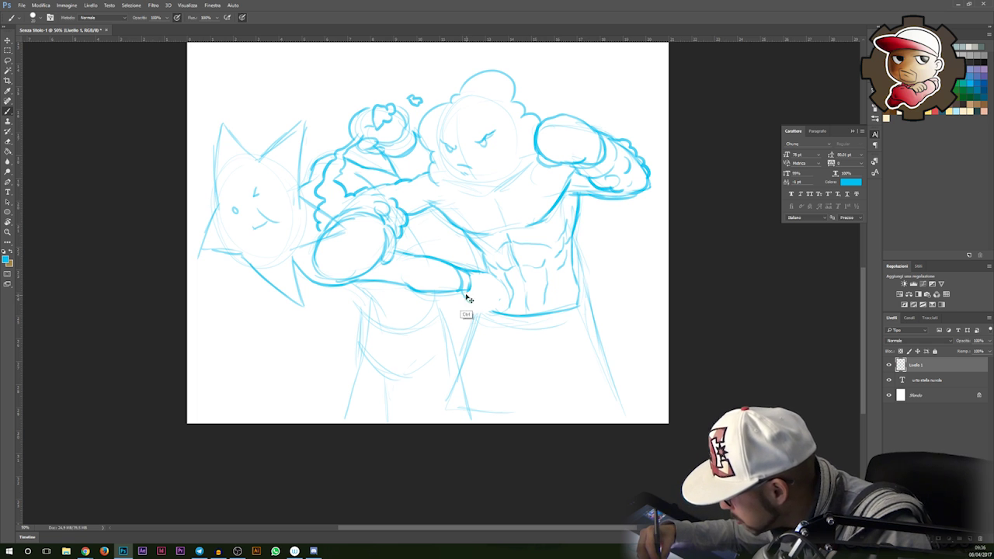
pyautogui.moveTo(465, 293); pyautogui.dragTo(469, 309)
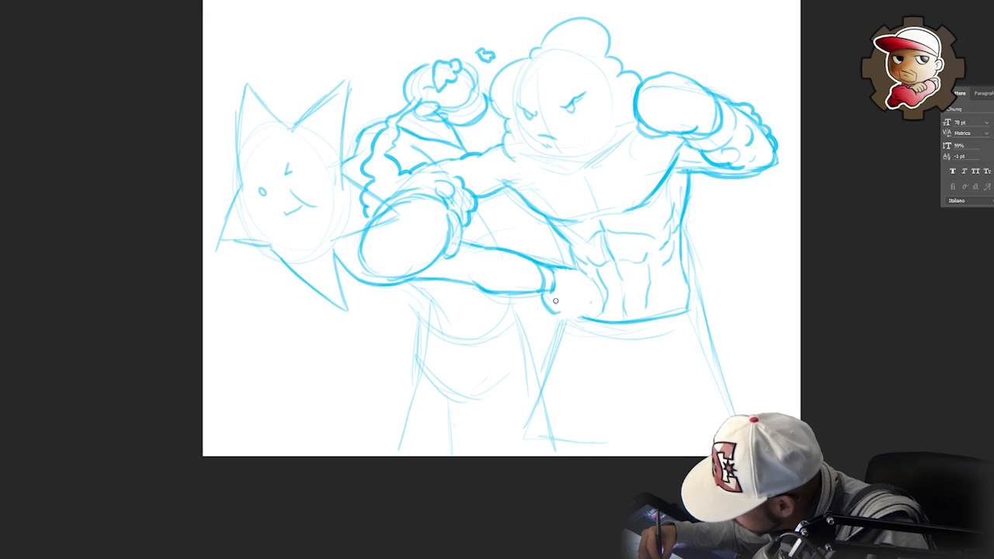
pyautogui.moveTo(469, 298)
pyautogui.mouseDown()
pyautogui.moveTo(478, 309)
pyautogui.moveTo(485, 276)
pyautogui.mouseUp()
pyautogui.moveTo(701, 243)
pyautogui.mouseDown()
pyautogui.moveTo(704, 220)
pyautogui.moveTo(682, 258)
pyautogui.mouseUp()
pyautogui.hotkey('ctrl', 'z')
pyautogui.moveTo(546, 283)
pyautogui.mouseDown()
pyautogui.moveTo(589, 314)
pyautogui.moveTo(536, 323)
pyautogui.mouseUp()
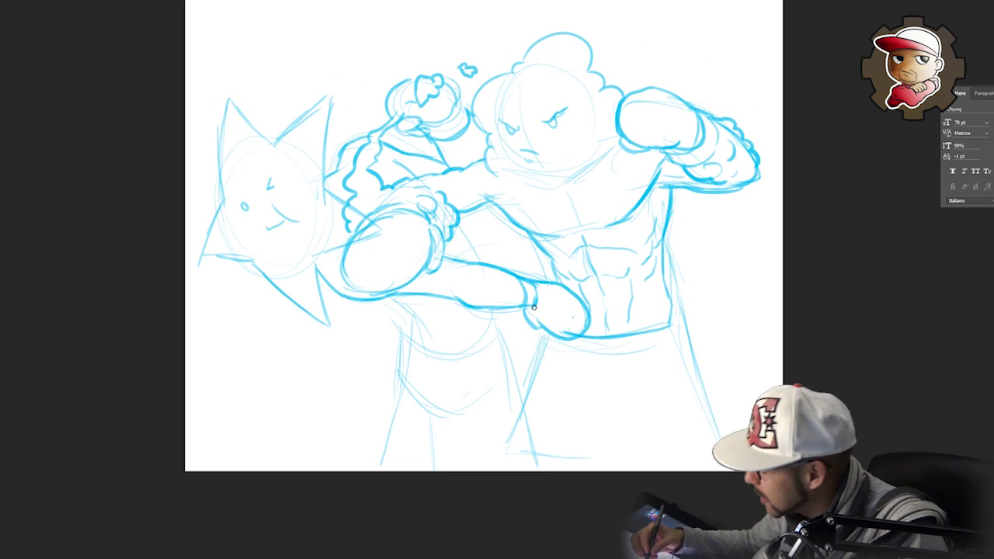
# Firm up the star figure's torso and belly contours, its waistline and the crotch curve and sides of its shorts.
pyautogui.moveTo(397, 300); pyautogui.dragTo(448, 348)
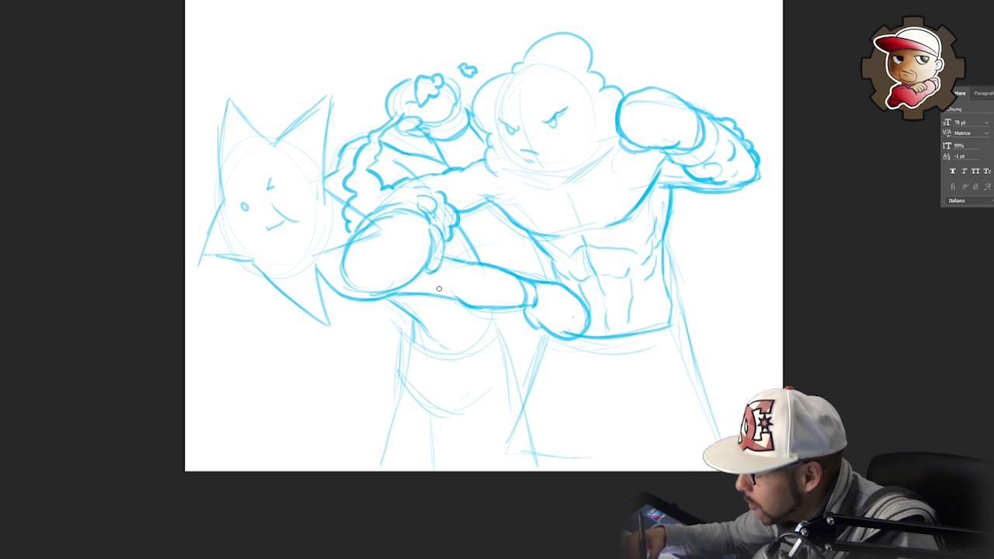
pyautogui.moveTo(423, 304); pyautogui.dragTo(355, 253)
pyautogui.moveTo(342, 286)
pyautogui.mouseDown()
pyautogui.moveTo(392, 305)
pyautogui.moveTo(435, 274)
pyautogui.moveTo(335, 333)
pyautogui.moveTo(342, 351)
pyautogui.moveTo(399, 353)
pyautogui.moveTo(408, 343)
pyautogui.mouseUp()
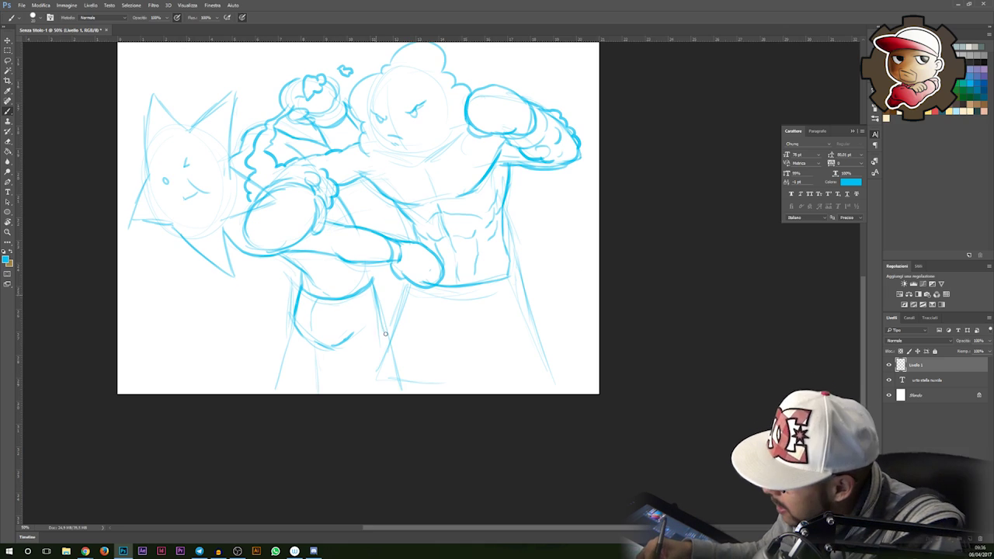
pyautogui.moveTo(435, 299); pyautogui.dragTo(447, 349)
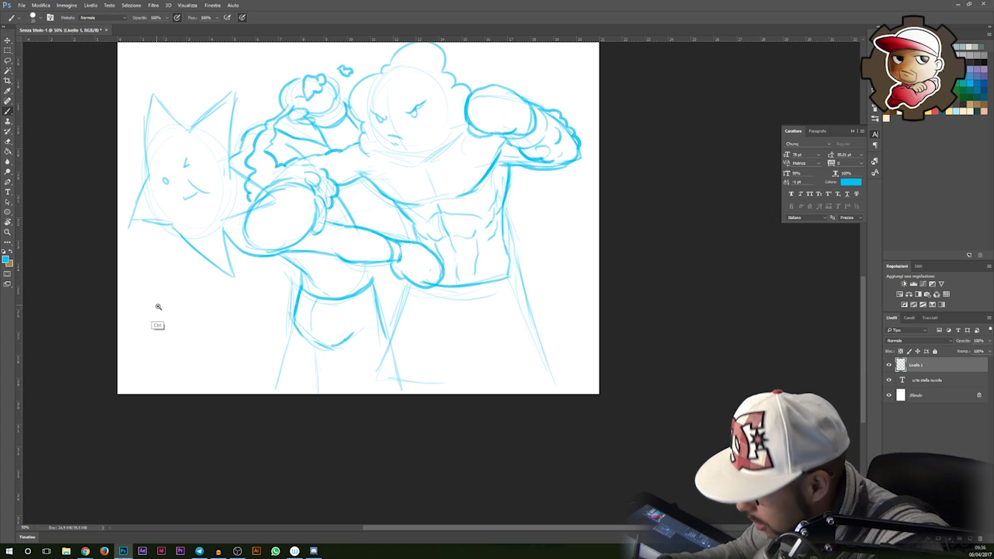
# Sketch a small demonstration stick figure's hips as two circles with legs and feet in the empty space beside the fighters.
pyautogui.keyDown('ctrl'); pyautogui.click(158, 306); pyautogui.keyUp('ctrl')
pyautogui.moveTo(220, 310); pyautogui.dragTo(346, 260)
pyautogui.moveTo(315, 311)
pyautogui.mouseDown()
pyautogui.moveTo(376, 321)
pyautogui.moveTo(362, 360)
pyautogui.moveTo(382, 363)
pyautogui.mouseUp()
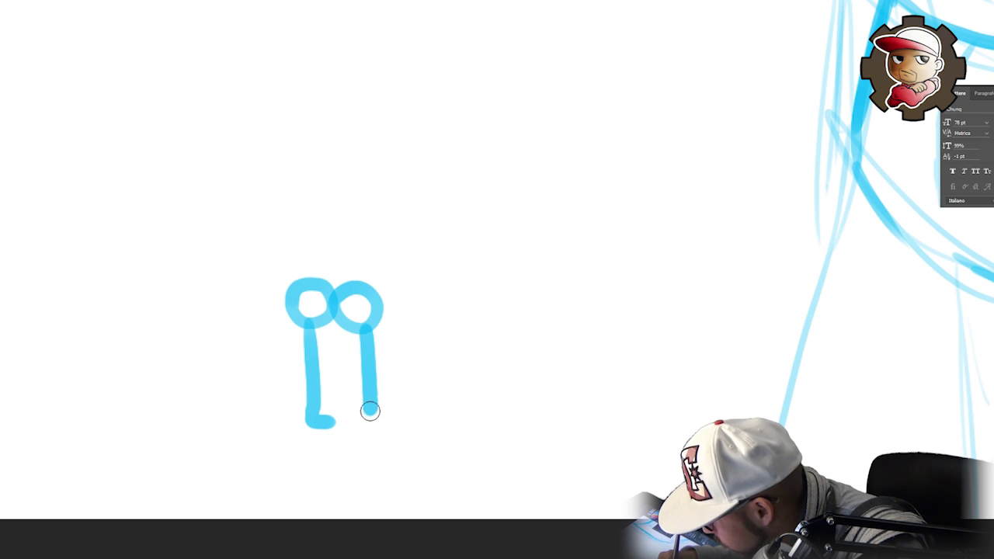
pyautogui.moveTo(370, 412); pyautogui.dragTo(403, 416)
# Try an upright head, spine and outstretched arms above the stick figure's hips, and undo them.
pyautogui.moveTo(337, 283)
pyautogui.mouseDown()
pyautogui.moveTo(338, 191)
pyautogui.moveTo(324, 178)
pyautogui.moveTo(418, 258)
pyautogui.moveTo(278, 259)
pyautogui.mouseUp()
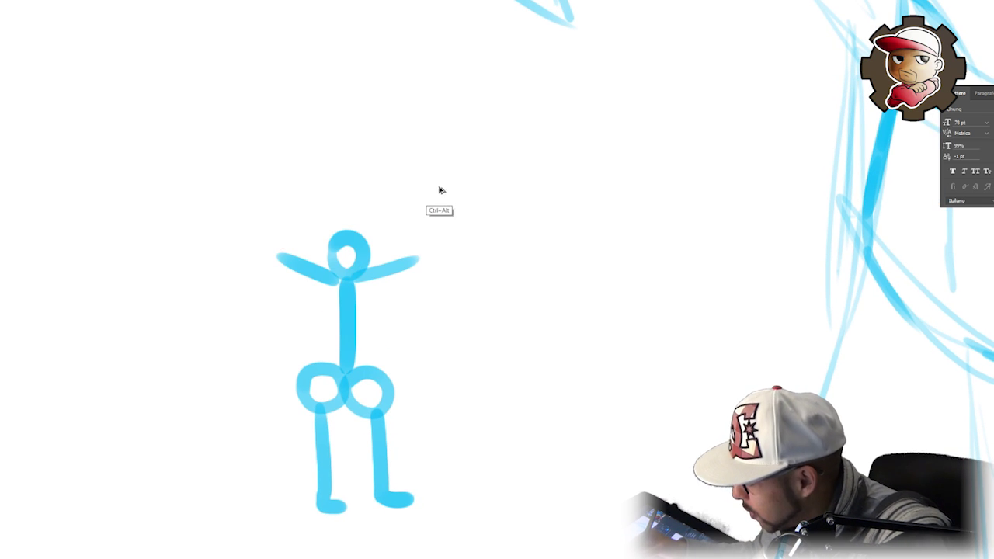
pyautogui.hotkey('ctrl', 'alt', 'z')
pyautogui.hotkey('ctrl', 'alt', 'z')
pyautogui.hotkey('ctrl', 'alt', 'z')
pyautogui.hotkey('ctrl', 'alt', 'z')
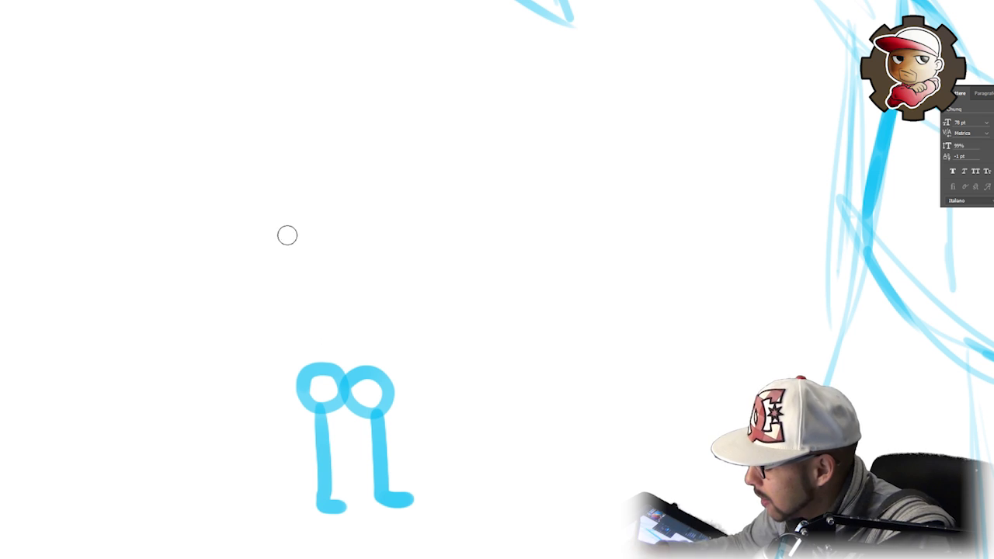
# Draw a tilted head above the hips, with opposing arrows marking the directions of the head and pelvis.
pyautogui.moveTo(279, 235)
pyautogui.mouseDown()
pyautogui.moveTo(293, 233)
pyautogui.moveTo(299, 264)
pyautogui.moveTo(286, 247)
pyautogui.moveTo(314, 233)
pyautogui.mouseUp()
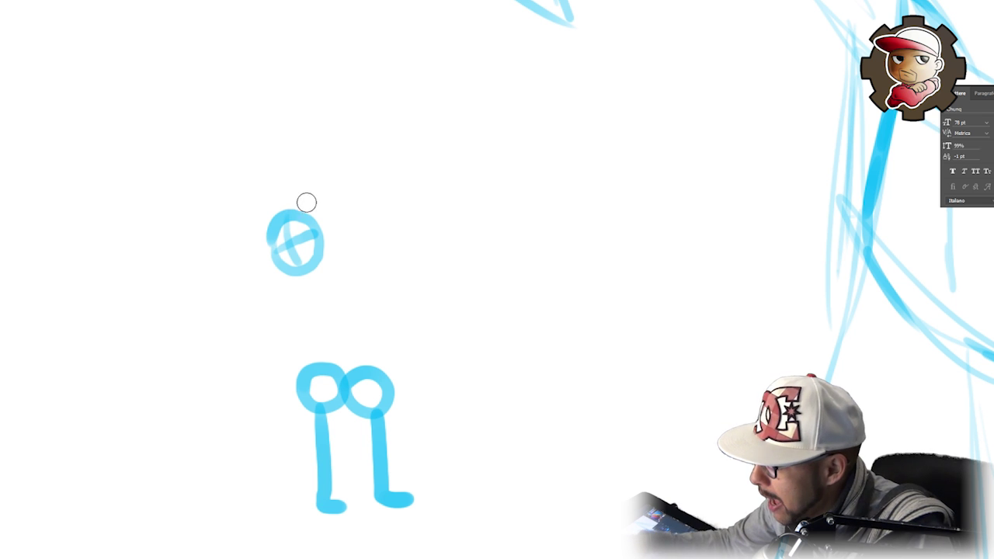
pyautogui.moveTo(297, 169)
pyautogui.mouseDown()
pyautogui.moveTo(240, 183)
pyautogui.moveTo(221, 210)
pyautogui.moveTo(133, 168)
pyautogui.moveTo(133, 153)
pyautogui.mouseUp()
pyautogui.hotkey('ctrl', 'z')
pyautogui.moveTo(422, 378)
pyautogui.mouseDown()
pyautogui.moveTo(555, 378)
pyautogui.moveTo(535, 354)
pyautogui.mouseUp()
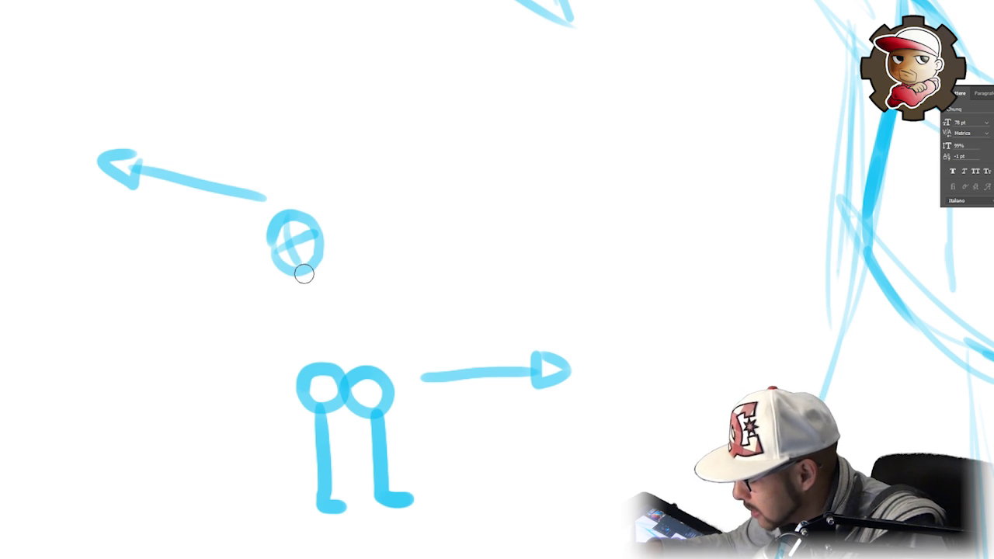
# Connect the tilted head to the hips with a neck and a twisted chest and waist.
pyautogui.moveTo(307, 270)
pyautogui.mouseDown()
pyautogui.moveTo(368, 309)
pyautogui.moveTo(355, 328)
pyautogui.moveTo(340, 328)
pyautogui.moveTo(331, 285)
pyautogui.moveTo(355, 310)
pyautogui.mouseUp()
pyautogui.moveTo(295, 303)
pyautogui.mouseDown()
pyautogui.moveTo(326, 333)
pyautogui.moveTo(330, 377)
pyautogui.moveTo(365, 330)
pyautogui.mouseUp()
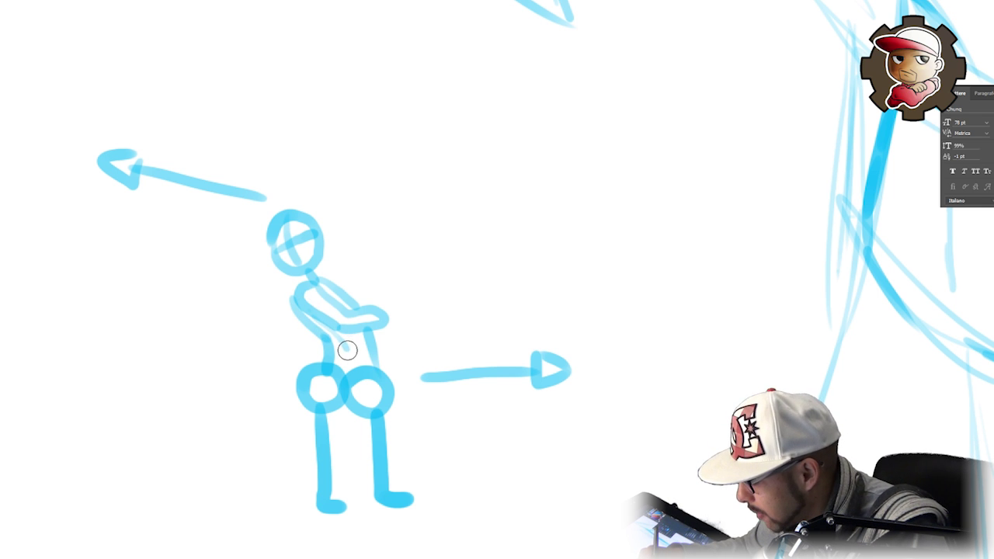
pyautogui.moveTo(335, 300)
pyautogui.mouseDown()
pyautogui.moveTo(357, 288)
pyautogui.moveTo(348, 308)
pyautogui.mouseUp()
# Add a new layer above the sketch, reset the colours to black and white, and begin inking around the cloud figure's raised glove.
pyautogui.keyDown('alt'); pyautogui.click(464, 281); pyautogui.keyUp('alt')
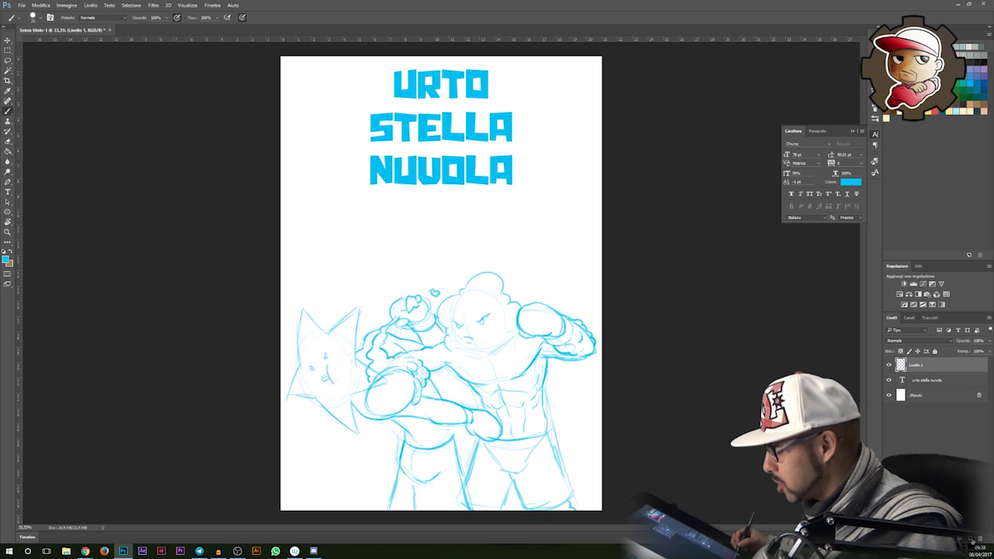
pyautogui.hotkey('ctrl', 'shift', 'alt', 'n')
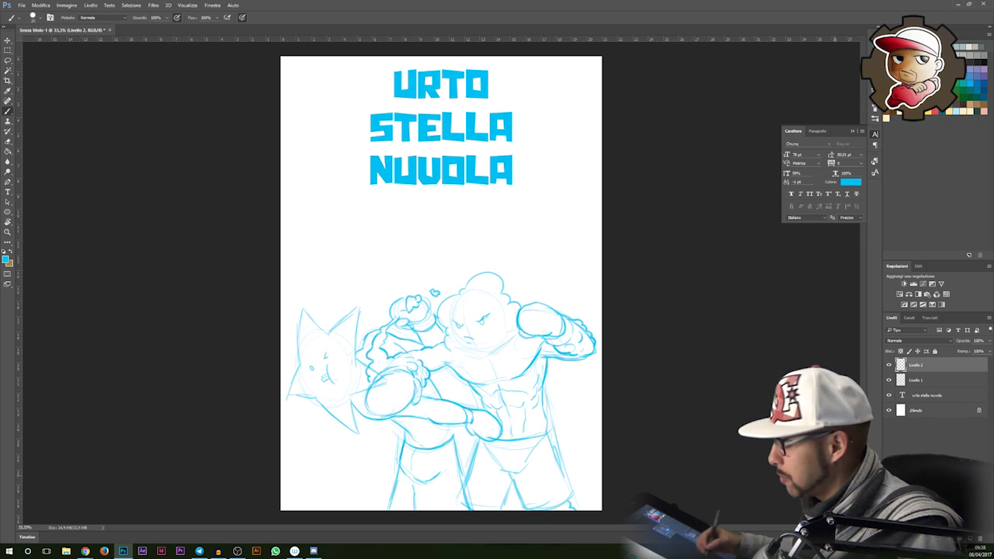
pyautogui.press('d')
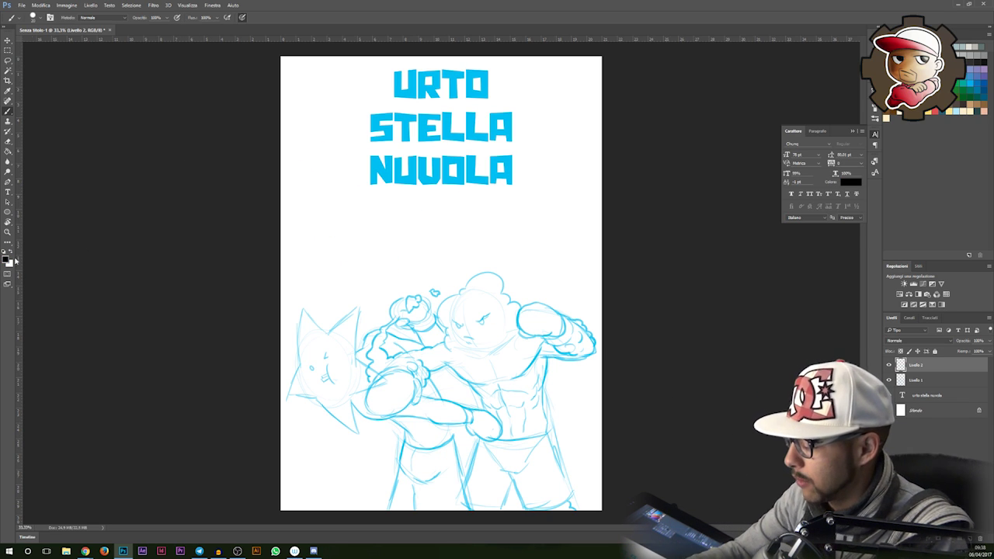
pyautogui.keyDown('ctrl'); pyautogui.click(553, 324); pyautogui.keyUp('ctrl')
pyautogui.keyDown('ctrl'); pyautogui.click(553, 324); pyautogui.keyUp('ctrl')
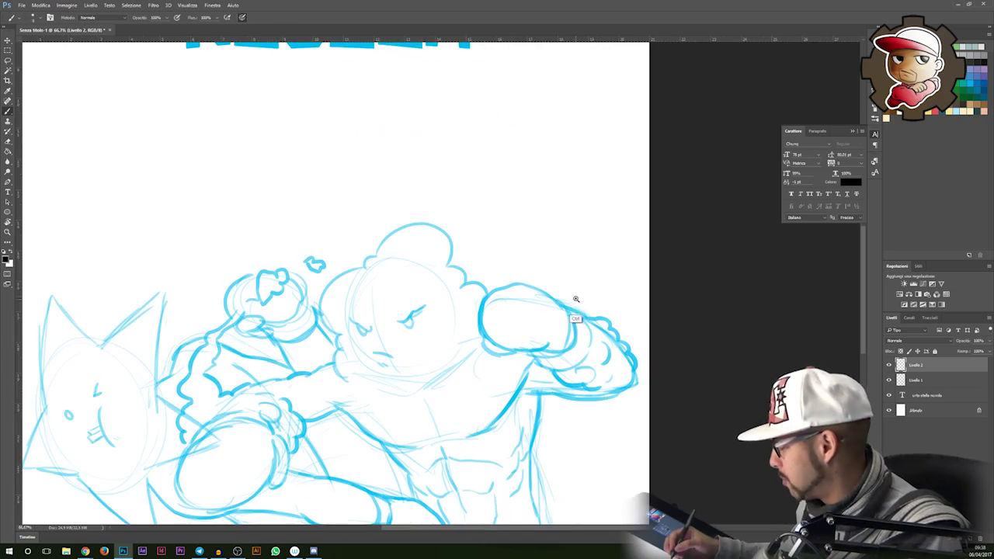
pyautogui.moveTo(569, 287); pyautogui.dragTo(532, 225)
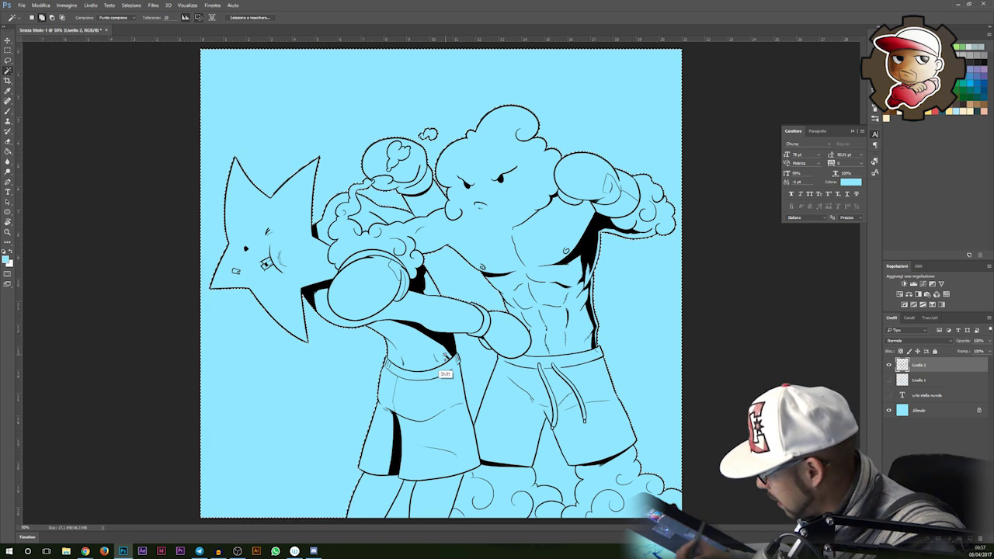
# Add the enclosed background gaps to the selection, invert it, and fill both fighters' silhouettes with white before deselecting.
pyautogui.keyDown('shift'); pyautogui.click(552, 455); pyautogui.keyUp('shift')
pyautogui.keyDown('shift'); pyautogui.click(477, 367); pyautogui.keyUp('shift')
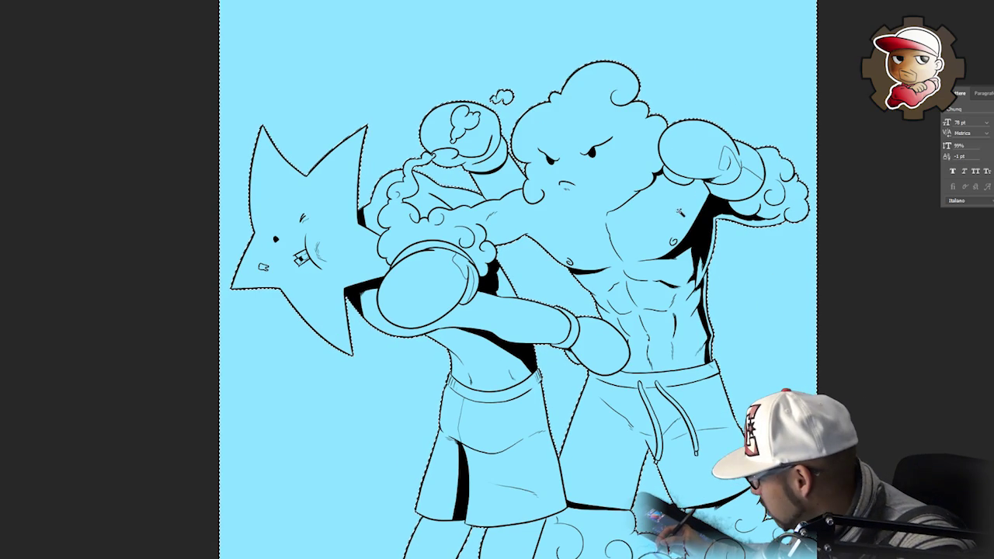
pyautogui.rightClick(678, 212)
pyautogui.click(722, 351)
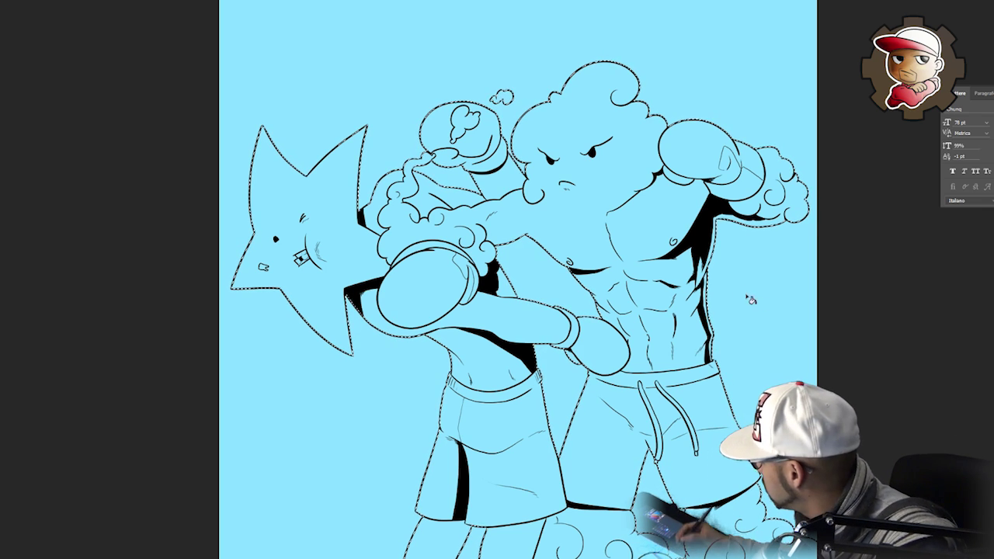
pyautogui.click(647, 208)
pyautogui.hotkey('ctrl', 'd')
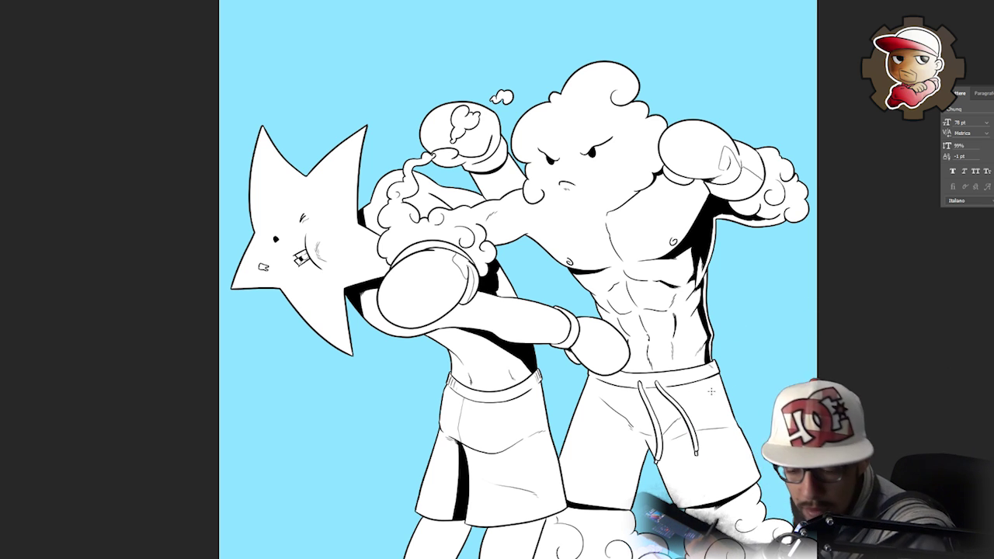
pyautogui.moveTo(653, 421); pyautogui.dragTo(724, 394)
pyautogui.hotkey('ctrl', 'z')
pyautogui.moveTo(619, 418); pyautogui.dragTo(726, 391)
pyautogui.hotkey('ctrl', 'z')
pyautogui.hotkey('ctrl', 'z')
# Set the foreground colour to a red with hue 0 and paint the cloud fighter's raised glove, including its thumb and cuff.
pyautogui.click(44, 302)
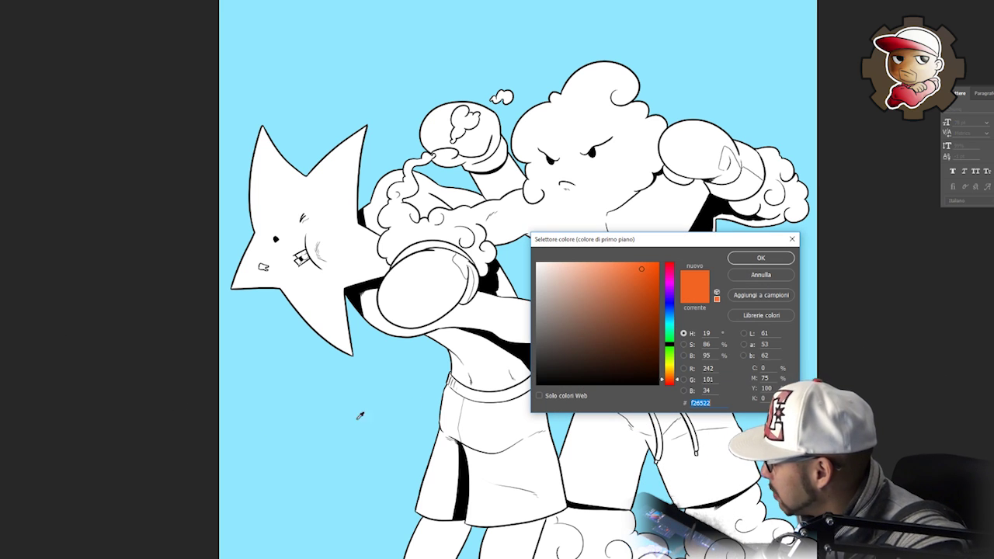
pyautogui.moveTo(673, 381); pyautogui.dragTo(672, 385)
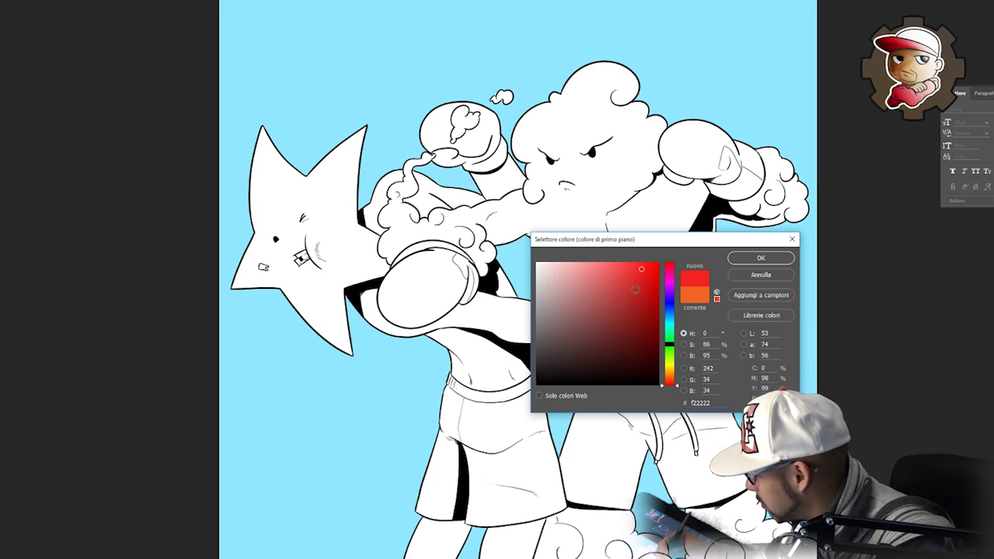
pyautogui.click(761, 258)
pyautogui.moveTo(704, 157); pyautogui.dragTo(718, 144)
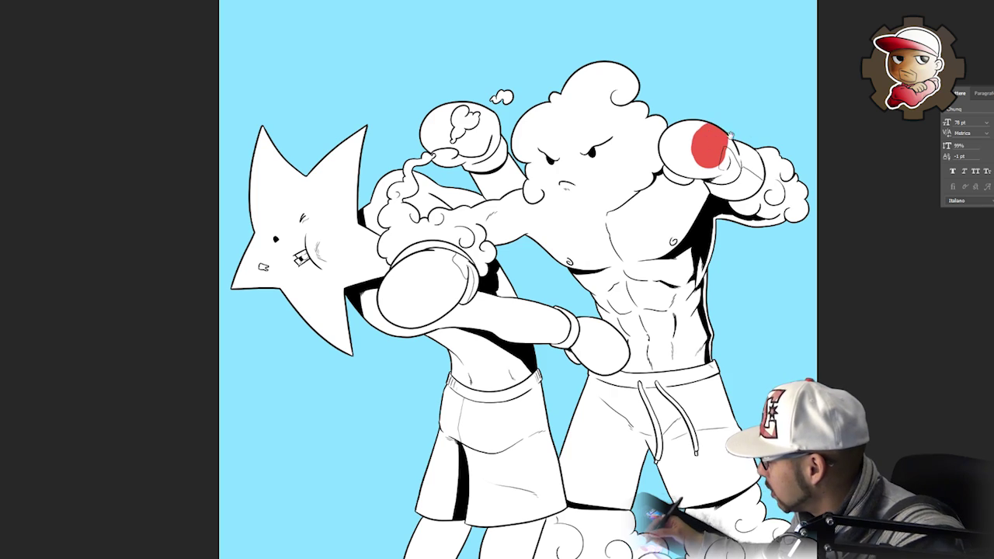
pyautogui.scroll(5, 737, 135)
pyautogui.moveTo(561, 122)
pyautogui.mouseDown()
pyautogui.moveTo(497, 124)
pyautogui.moveTo(459, 153)
pyautogui.moveTo(449, 188)
pyautogui.moveTo(473, 222)
pyautogui.moveTo(492, 228)
pyautogui.mouseUp()
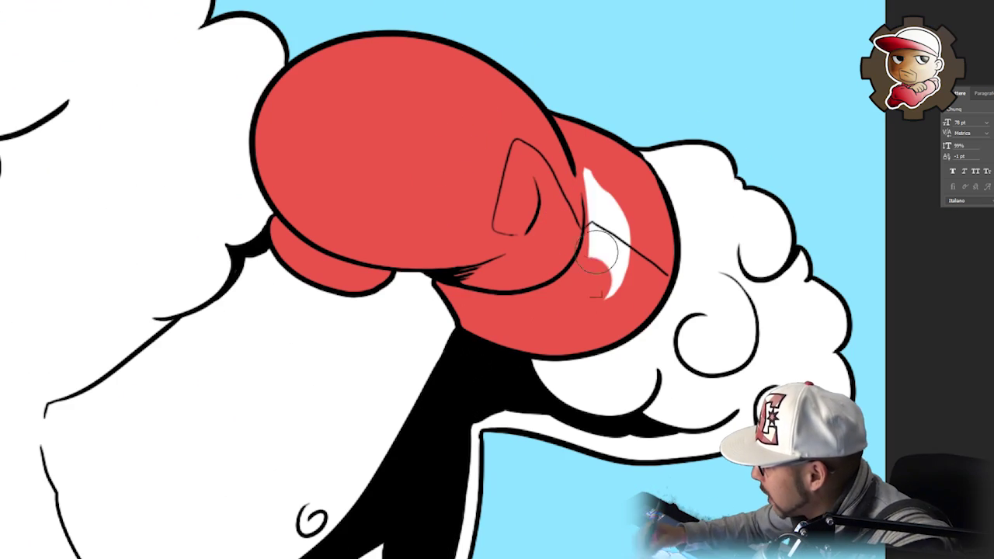
pyautogui.moveTo(597, 253); pyautogui.dragTo(620, 266)
pyautogui.keyDown('alt'); pyautogui.click(626, 175); pyautogui.keyUp('alt')
pyautogui.moveTo(622, 357); pyautogui.dragTo(830, 333)
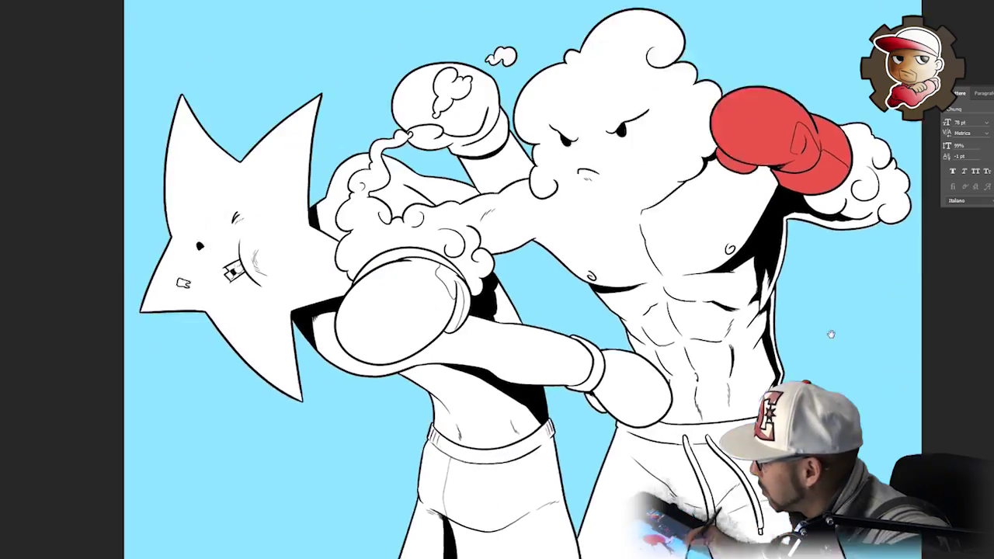
# Paint the cloud fighter's punching glove and its cuff in the same red.
pyautogui.moveTo(470, 359); pyautogui.dragTo(590, 355)
pyautogui.keyDown('ctrl'); pyautogui.click(526, 315); pyautogui.keyUp('ctrl')
pyautogui.scroll(4, 526, 314)
# Colour the cloud fighter's shorts and waistband orange, leaving no white inside the outlines.
pyautogui.moveTo(820, 233)
pyautogui.mouseDown()
pyautogui.moveTo(776, 188)
pyautogui.moveTo(711, 174)
pyautogui.moveTo(619, 200)
pyautogui.moveTo(563, 264)
pyautogui.mouseUp()
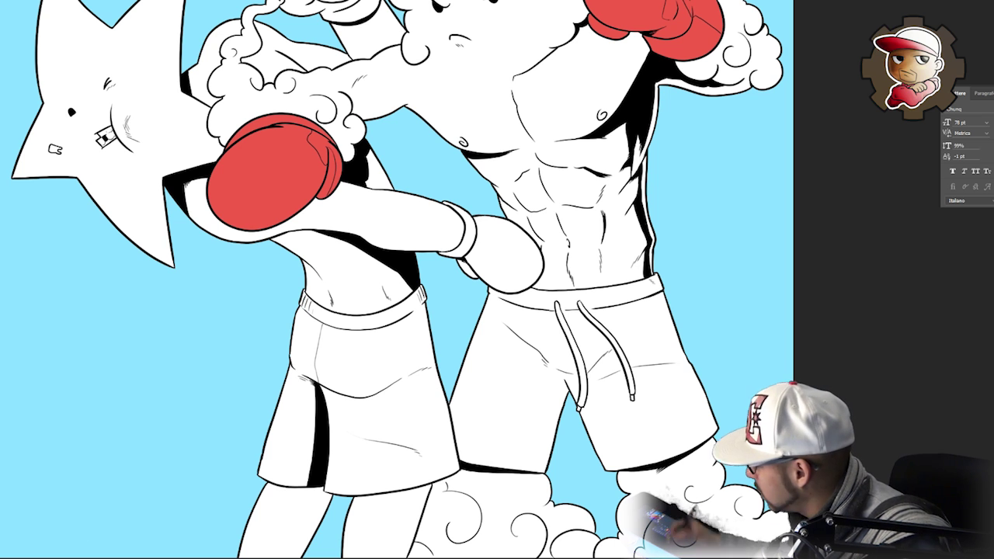
pyautogui.moveTo(672, 321); pyautogui.dragTo(626, 362)
pyautogui.scroll(3, 621, 272)
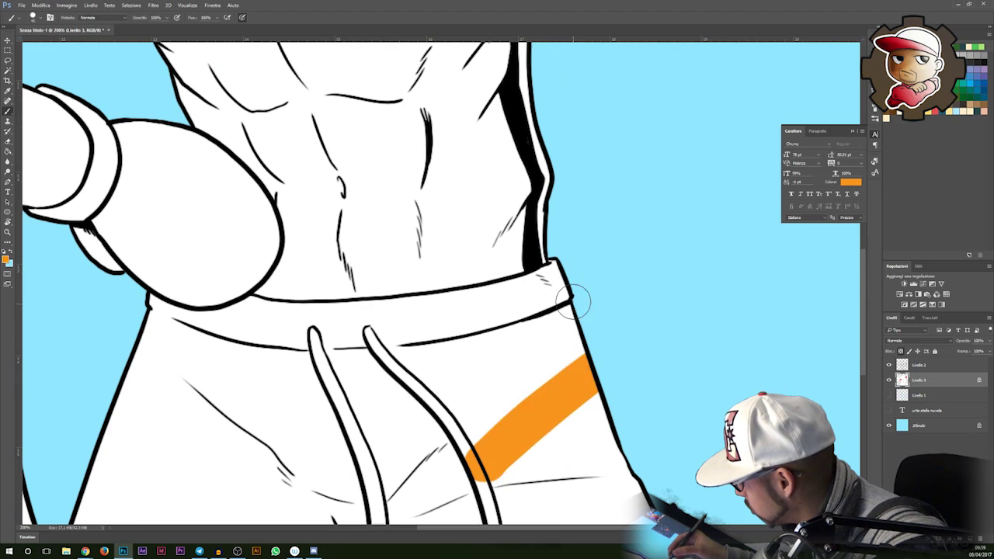
pyautogui.hotkey('ctrl', 'z')
pyautogui.moveTo(558, 269); pyautogui.dragTo(309, 326)
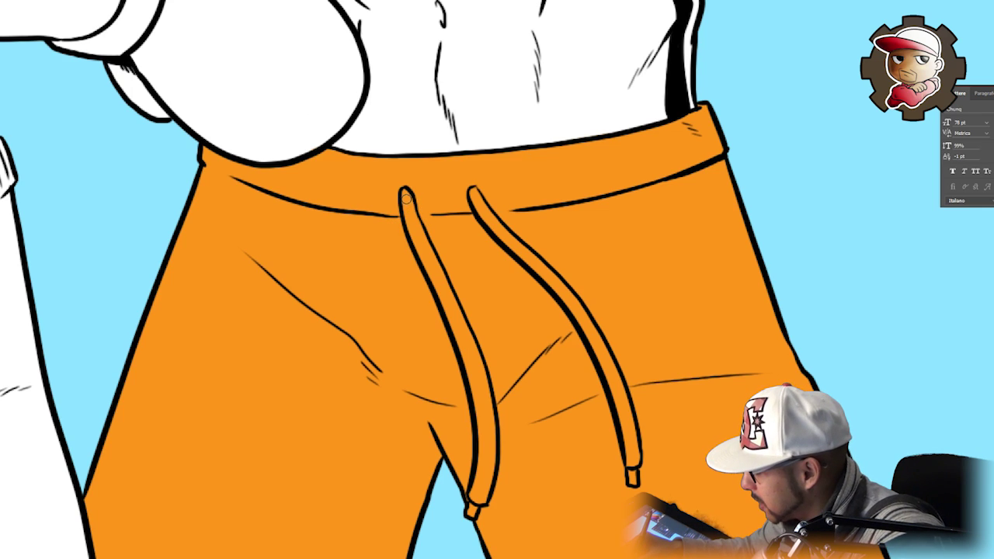
# Paint both drawstrings on the orange shorts bright blue, using colour #00bff3.
pyautogui.moveTo(416, 221); pyautogui.dragTo(405, 198)
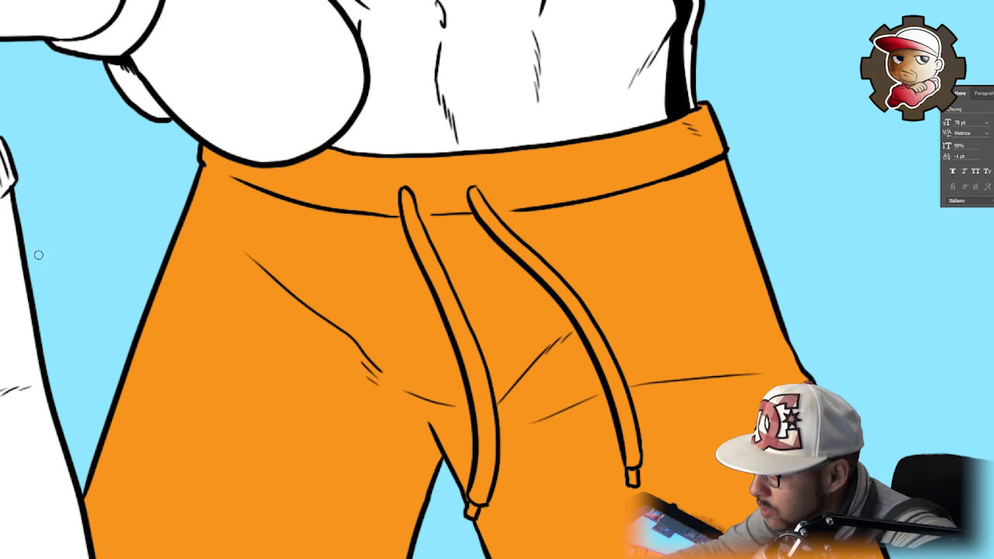
pyautogui.moveTo(405, 195); pyautogui.dragTo(457, 331)
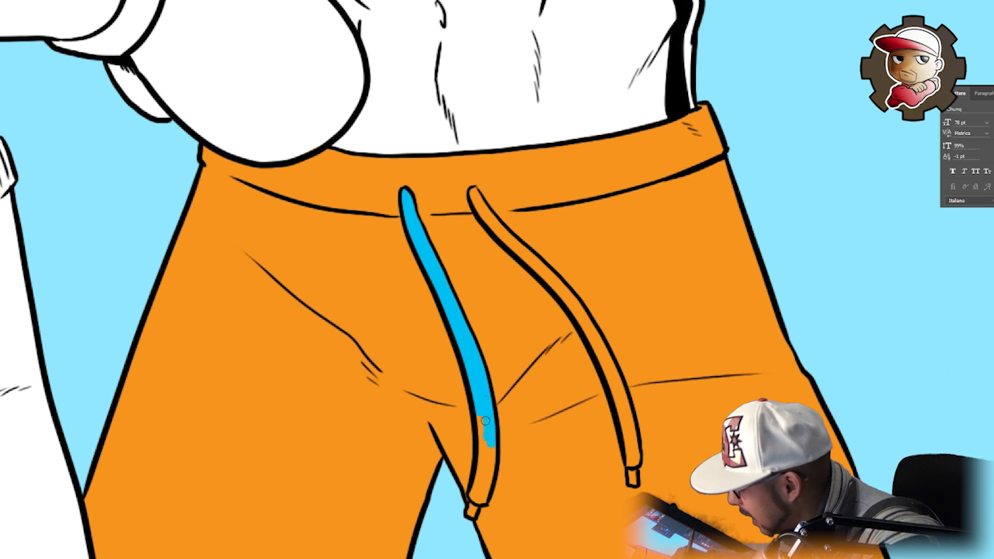
pyautogui.moveTo(479, 476)
pyautogui.mouseDown()
pyautogui.moveTo(482, 498)
pyautogui.moveTo(488, 459)
pyautogui.mouseUp()
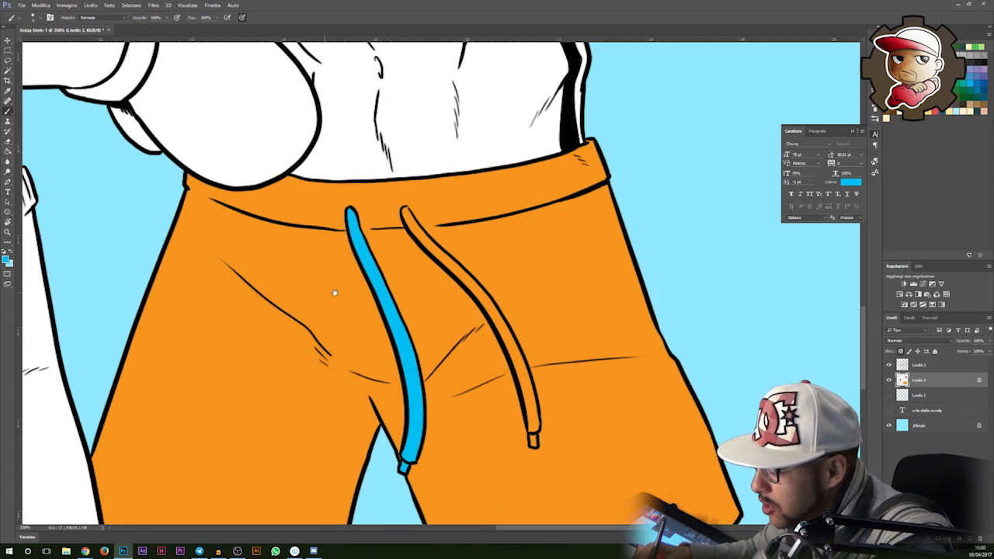
pyautogui.moveTo(31, 283); pyautogui.dragTo(46, 282)
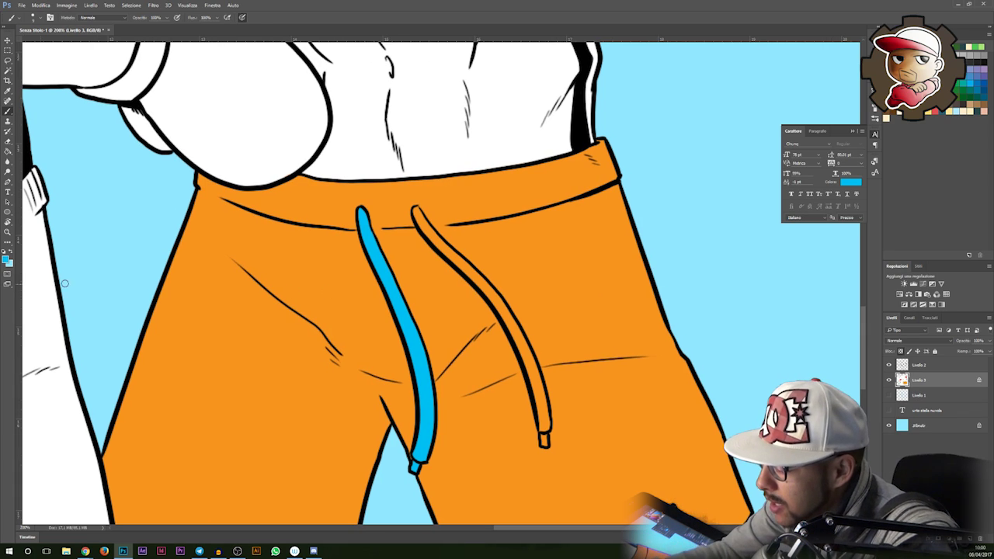
pyautogui.click(7, 261)
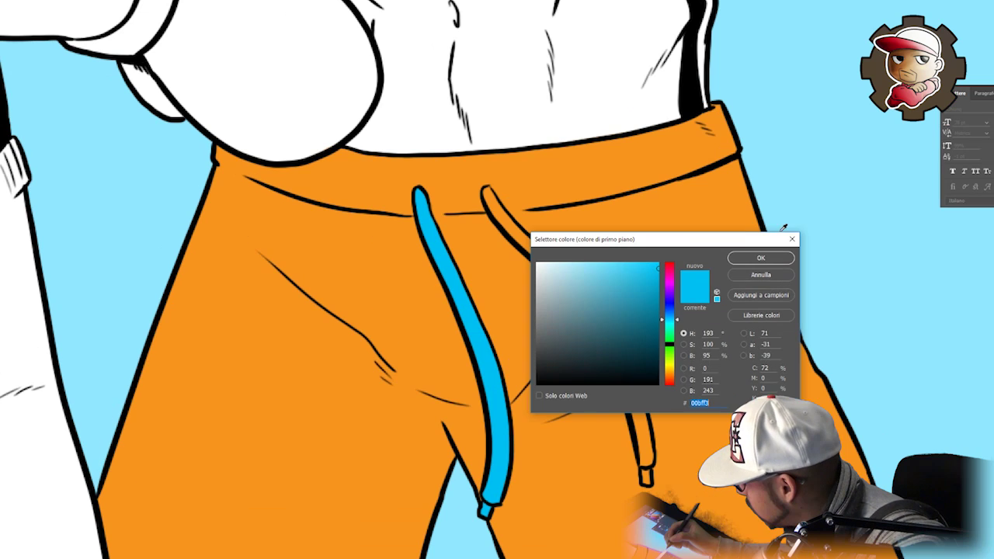
pyautogui.press('Return')
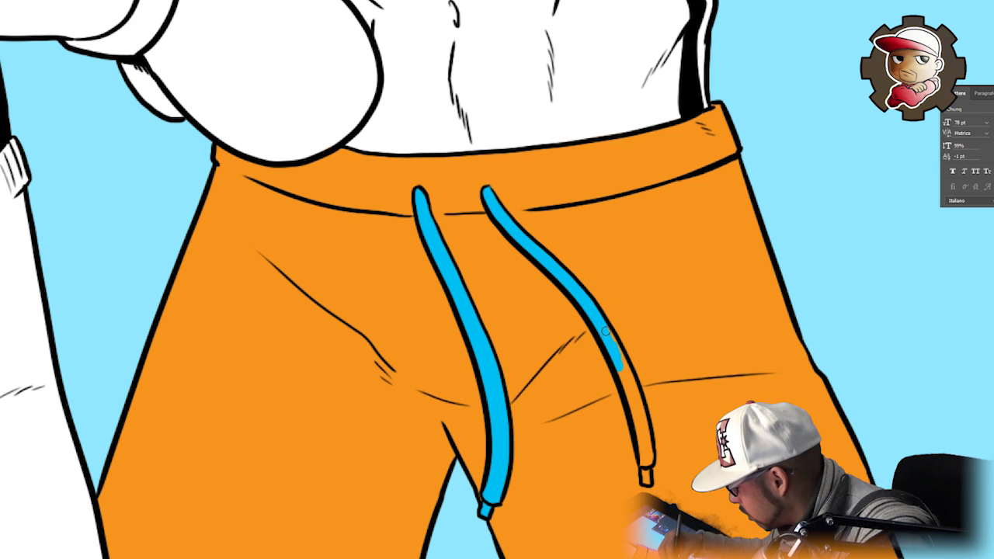
pyautogui.moveTo(633, 401)
pyautogui.mouseDown()
pyautogui.moveTo(622, 372)
pyautogui.moveTo(639, 431)
pyautogui.mouseUp()
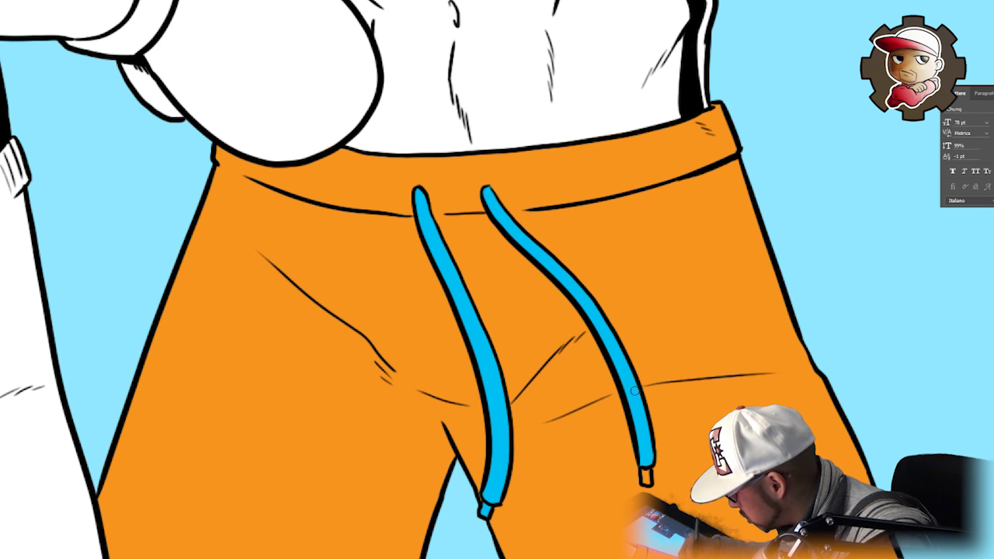
# Select the orange shorts' outer side away from the star fighter, paint two blue stripes from waistband to hem, and deselect.
pyautogui.keyDown('alt'); pyautogui.click(679, 353); pyautogui.keyUp('alt')
pyautogui.keyDown('alt'); pyautogui.click(681, 350); pyautogui.keyUp('alt')
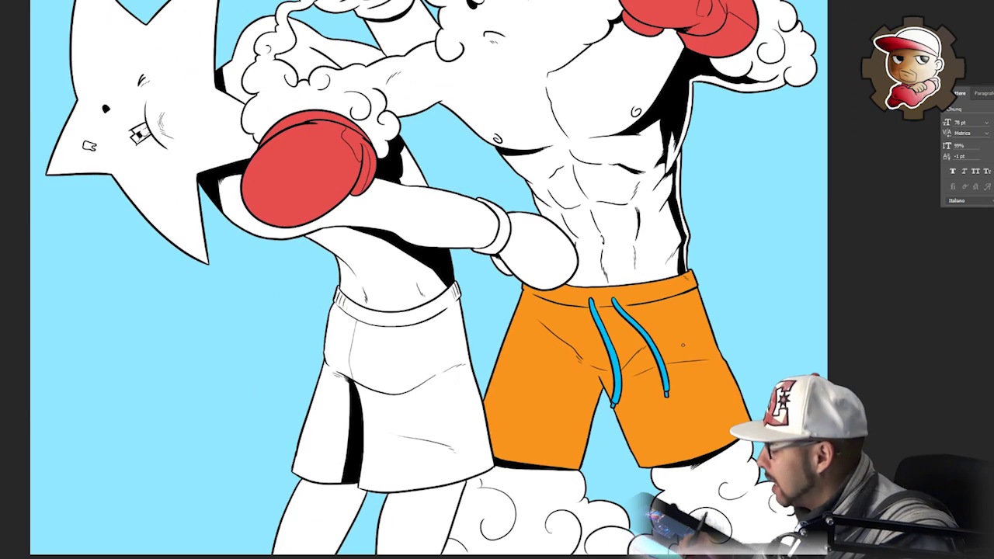
pyautogui.moveTo(717, 359); pyautogui.dragTo(666, 455)
pyautogui.keyDown('alt'); pyautogui.click(666, 455); pyautogui.keyUp('alt')
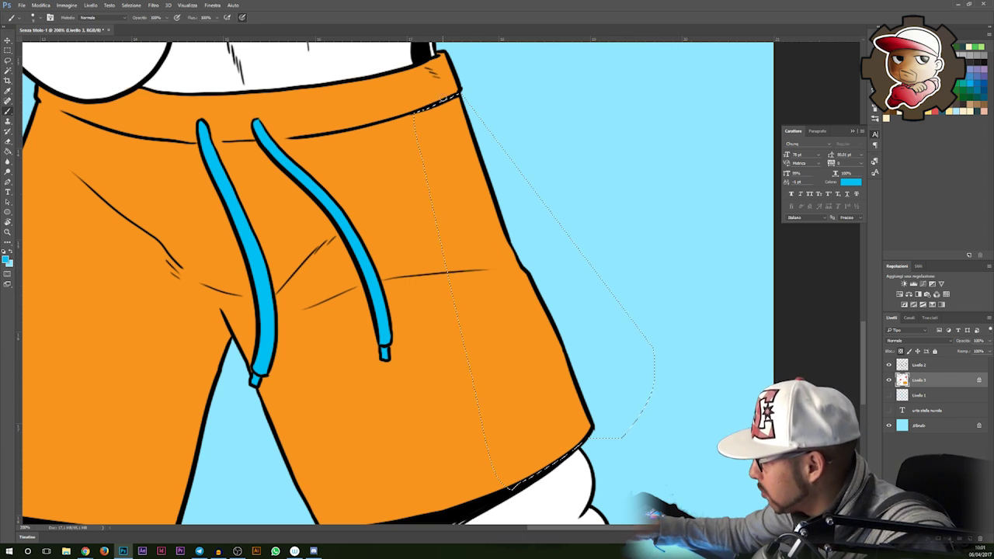
pyautogui.moveTo(443, 103)
pyautogui.mouseDown()
pyautogui.moveTo(459, 188)
pyautogui.moveTo(576, 449)
pyautogui.mouseUp()
pyautogui.moveTo(460, 84); pyautogui.dragTo(590, 435)
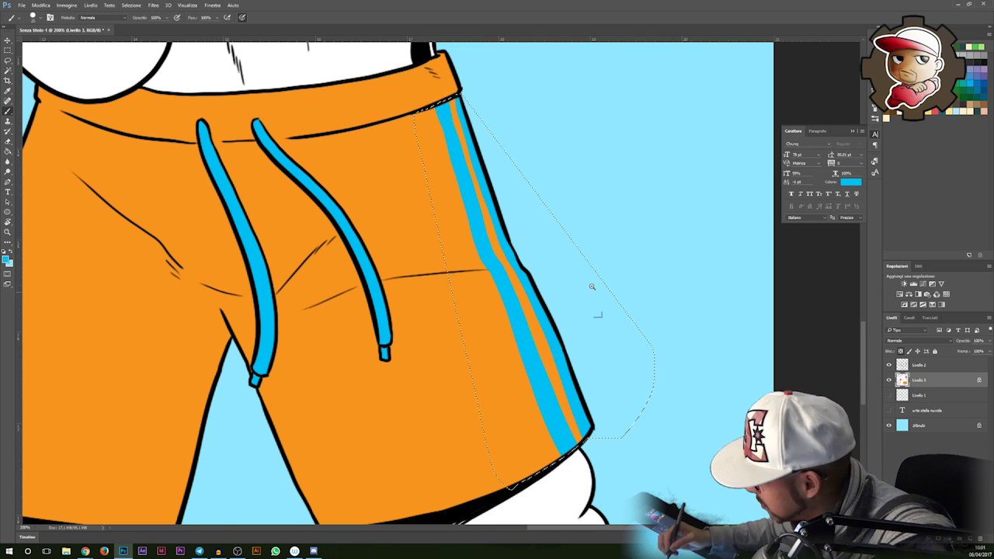
pyautogui.hotkey('ctrl', 'd')
# Select the orange shorts' outer side nearest the star fighter and paint two matching blue stripes down it.
pyautogui.hotkey('ctrl', '-')
pyautogui.press('l')
pyautogui.hotkey('ctrl', '+')
pyautogui.moveTo(408, 241)
pyautogui.mouseDown()
pyautogui.moveTo(469, 242)
pyautogui.moveTo(480, 335)
pyautogui.mouseUp()
pyautogui.hotkey('ctrl', '-')
pyautogui.press('b')
pyautogui.moveTo(467, 230); pyautogui.dragTo(408, 421)
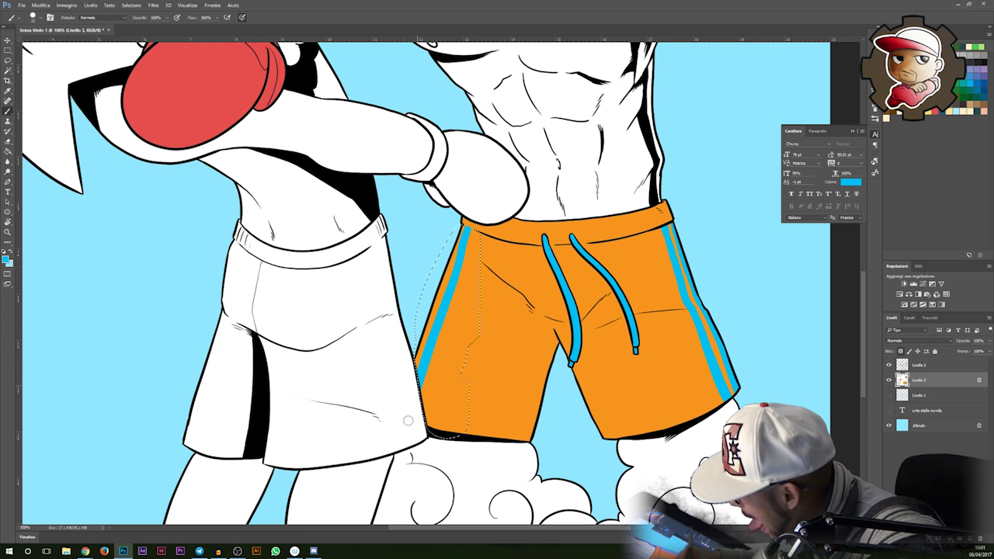
pyautogui.moveTo(473, 232); pyautogui.dragTo(419, 400)
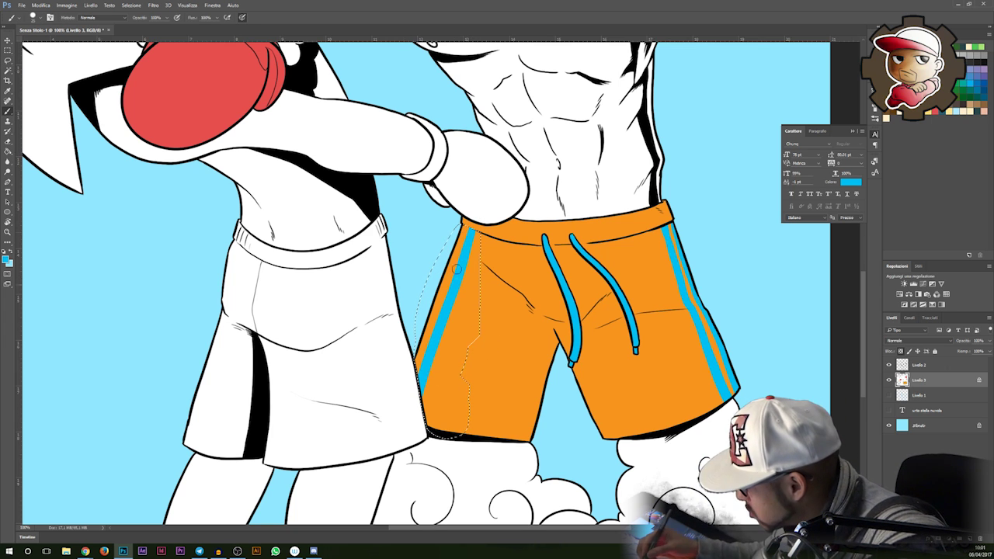
pyautogui.moveTo(462, 230); pyautogui.dragTo(402, 411)
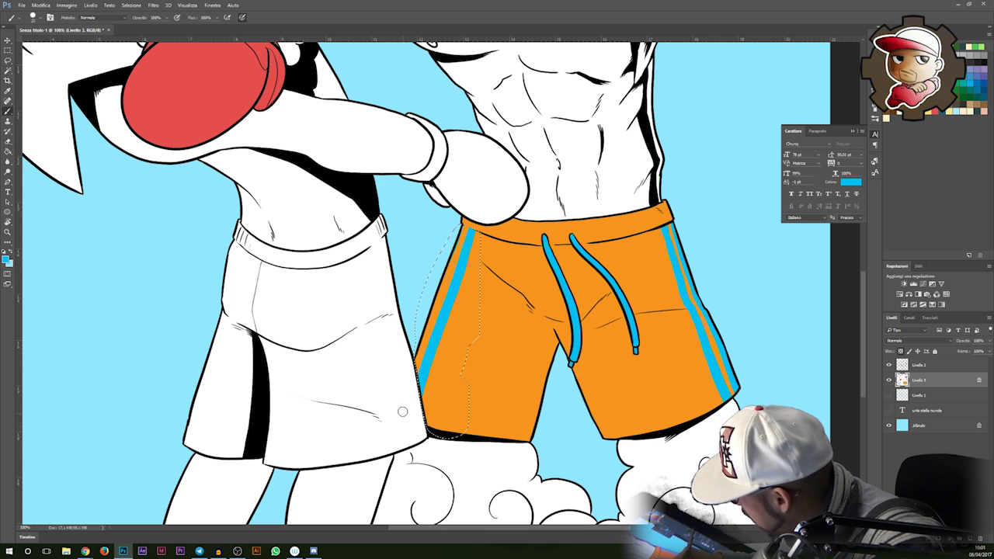
pyautogui.hotkey('ctrl', 'z')
pyautogui.moveTo(473, 219); pyautogui.dragTo(405, 455)
# Paint both of the star fighter's gloves and cuffs red, leaving the cloud puff on the raised glove white.
pyautogui.moveTo(424, 258)
pyautogui.mouseDown()
pyautogui.moveTo(458, 279)
pyautogui.moveTo(495, 346)
pyautogui.moveTo(504, 236)
pyautogui.mouseUp()
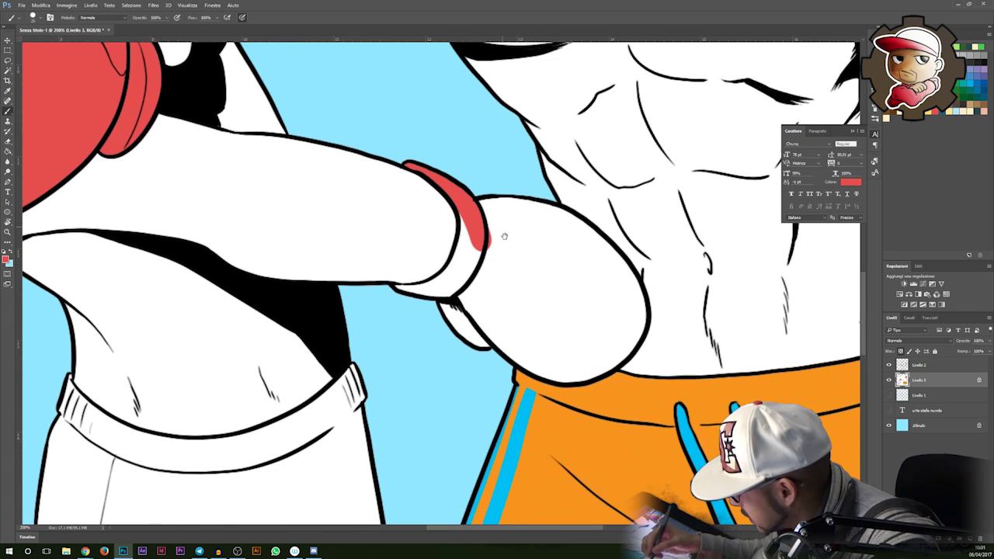
pyautogui.moveTo(475, 203)
pyautogui.mouseDown()
pyautogui.moveTo(472, 242)
pyautogui.moveTo(469, 225)
pyautogui.moveTo(450, 281)
pyautogui.mouseUp()
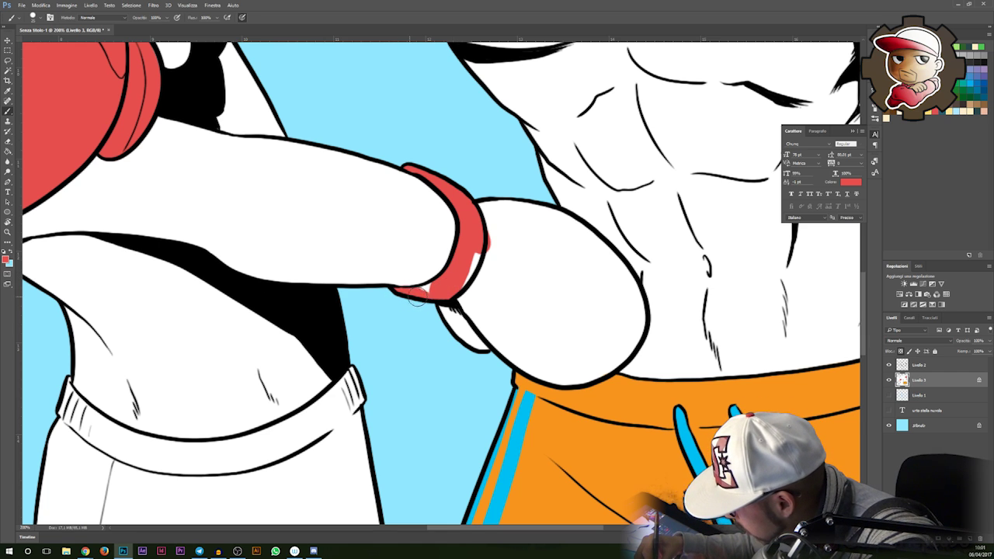
pyautogui.moveTo(491, 227); pyautogui.dragTo(519, 356)
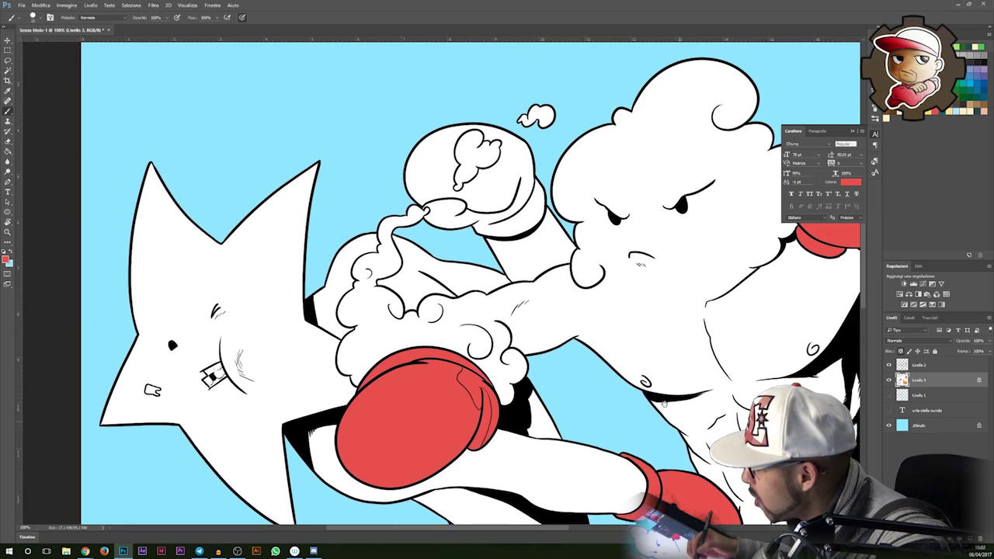
pyautogui.moveTo(519, 190); pyautogui.dragTo(507, 283)
pyautogui.keyDown('ctrl'); pyautogui.click(441, 269); pyautogui.keyUp('ctrl')
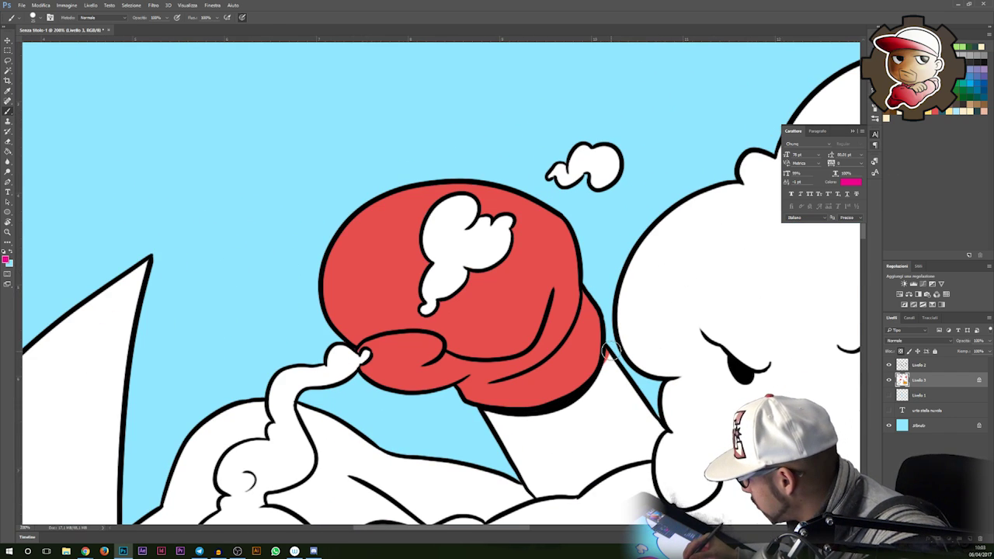
# Paint the star fighter's raised arm and the upper back between the cloud puffs magenta.
pyautogui.moveTo(609, 352)
pyautogui.mouseDown()
pyautogui.moveTo(595, 400)
pyautogui.moveTo(609, 382)
pyautogui.moveTo(547, 417)
pyautogui.moveTo(483, 417)
pyautogui.mouseUp()
pyautogui.moveTo(639, 444); pyautogui.dragTo(532, 304)
pyautogui.moveTo(506, 222)
pyautogui.mouseDown()
pyautogui.moveTo(547, 286)
pyautogui.moveTo(541, 296)
pyautogui.moveTo(507, 265)
pyautogui.moveTo(619, 242)
pyautogui.mouseUp()
pyautogui.moveTo(525, 322); pyautogui.dragTo(472, 304)
pyautogui.press('l')
pyautogui.moveTo(272, 330)
pyautogui.mouseDown()
pyautogui.moveTo(327, 344)
pyautogui.moveTo(330, 373)
pyautogui.mouseUp()
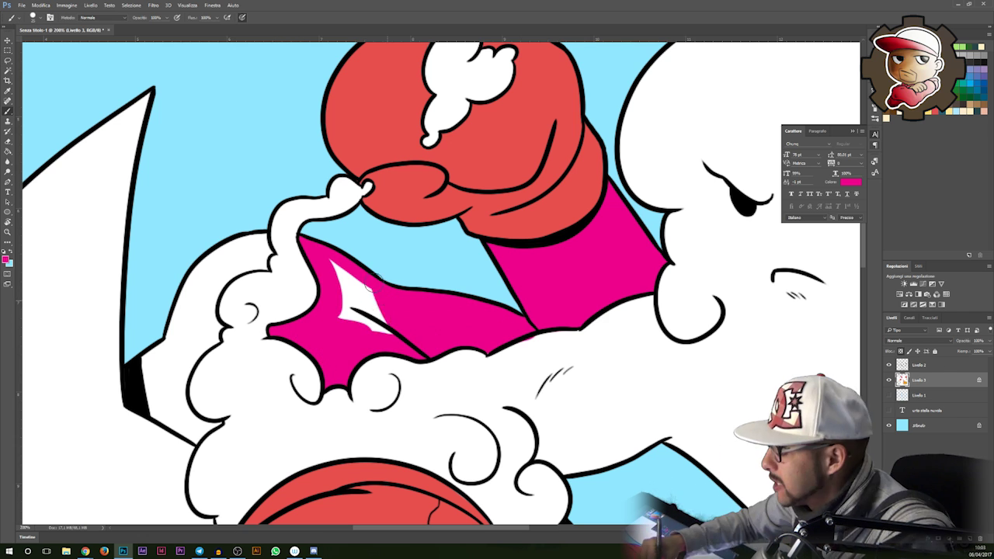
pyautogui.moveTo(376, 327)
pyautogui.mouseDown()
pyautogui.moveTo(353, 281)
pyautogui.moveTo(345, 325)
pyautogui.mouseUp()
# Fill the star fighter's shoulder between the star head and the cloud trail with magenta.
pyautogui.moveTo(431, 266); pyautogui.dragTo(726, 246)
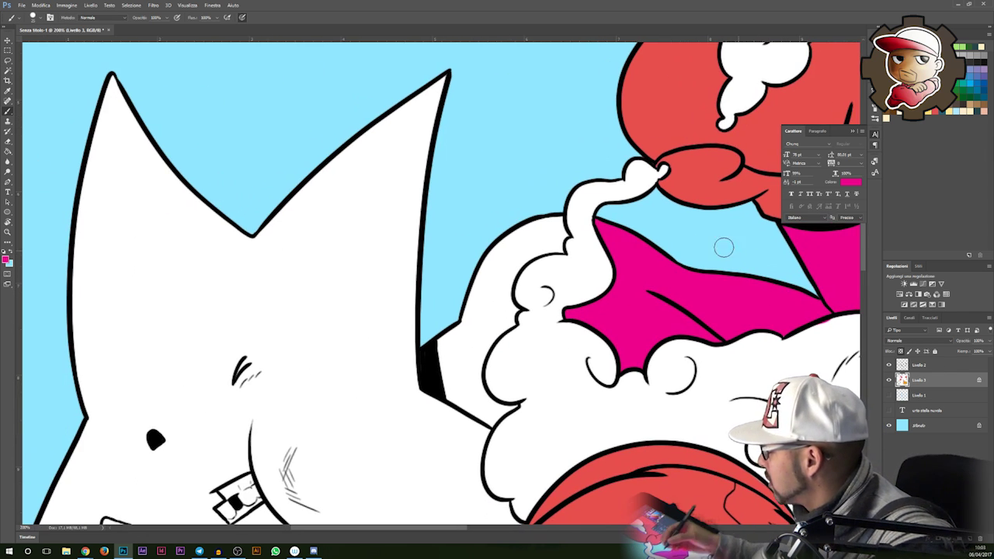
pyautogui.moveTo(553, 218); pyautogui.dragTo(567, 241)
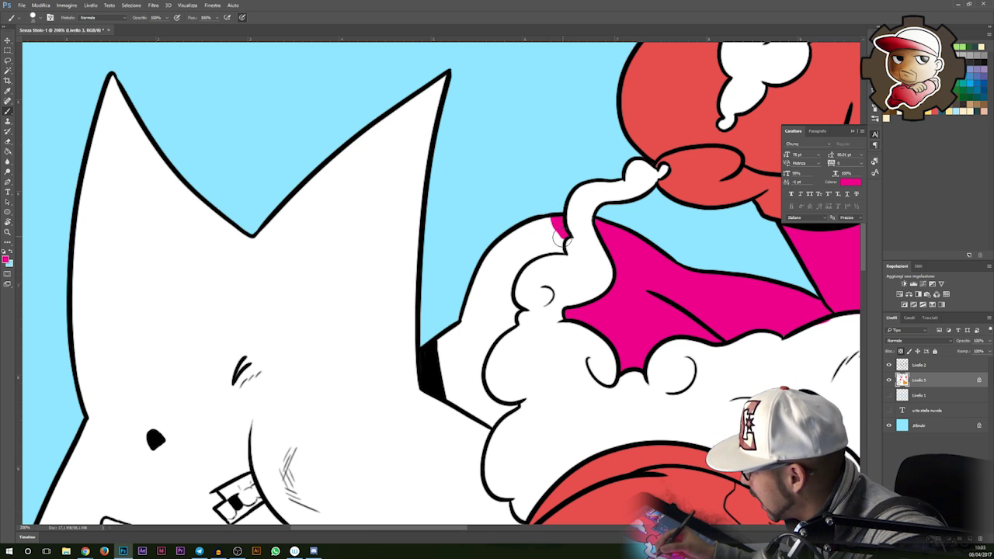
pyautogui.moveTo(561, 251)
pyautogui.mouseDown()
pyautogui.moveTo(533, 250)
pyautogui.moveTo(543, 236)
pyautogui.moveTo(527, 237)
pyautogui.mouseUp()
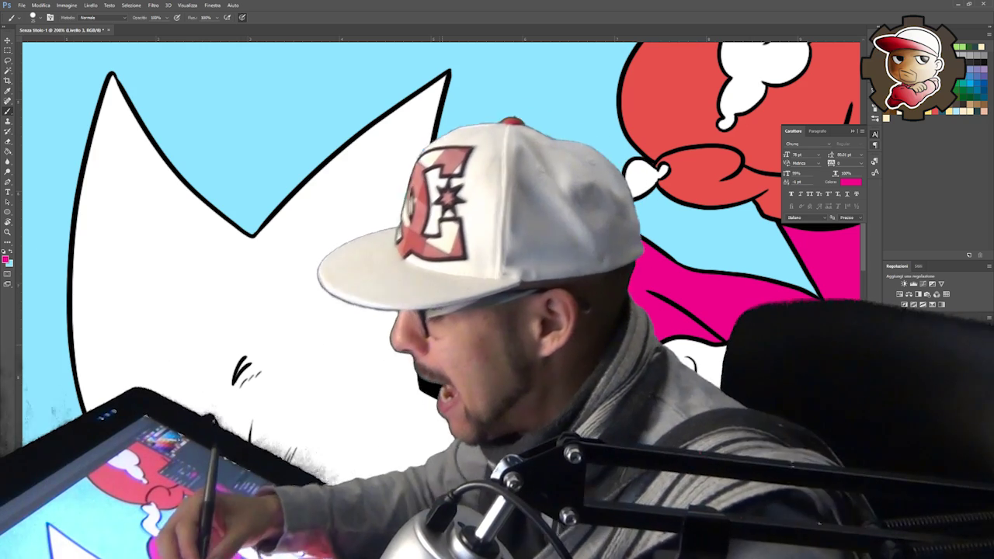
pyautogui.moveTo(493, 412)
pyautogui.mouseDown()
pyautogui.moveTo(446, 368)
pyautogui.moveTo(472, 382)
pyautogui.mouseUp()
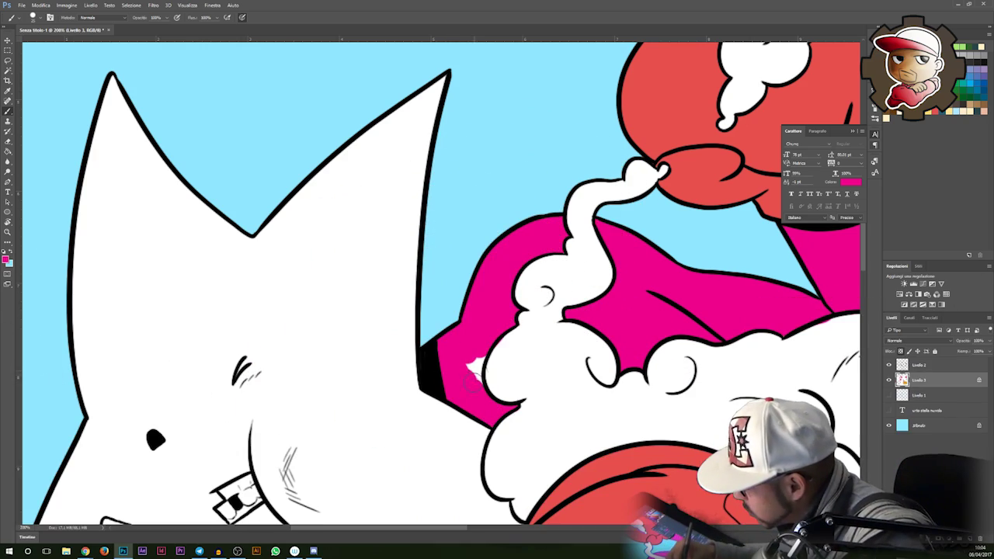
# Cover the star fighter's lower arm, torso, shorts and legs with magenta.
pyautogui.scroll(-3, 597, 318)
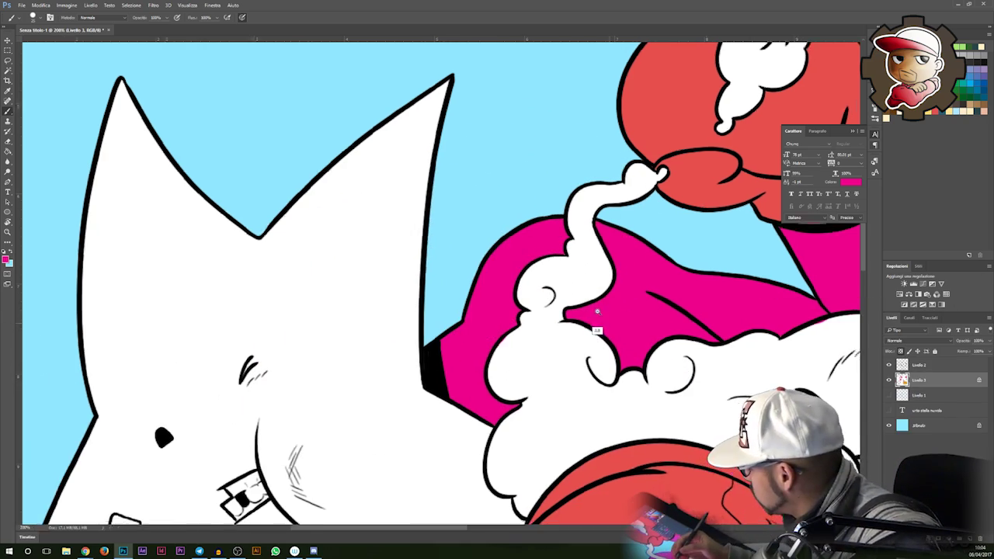
pyautogui.moveTo(724, 426); pyautogui.dragTo(630, 269)
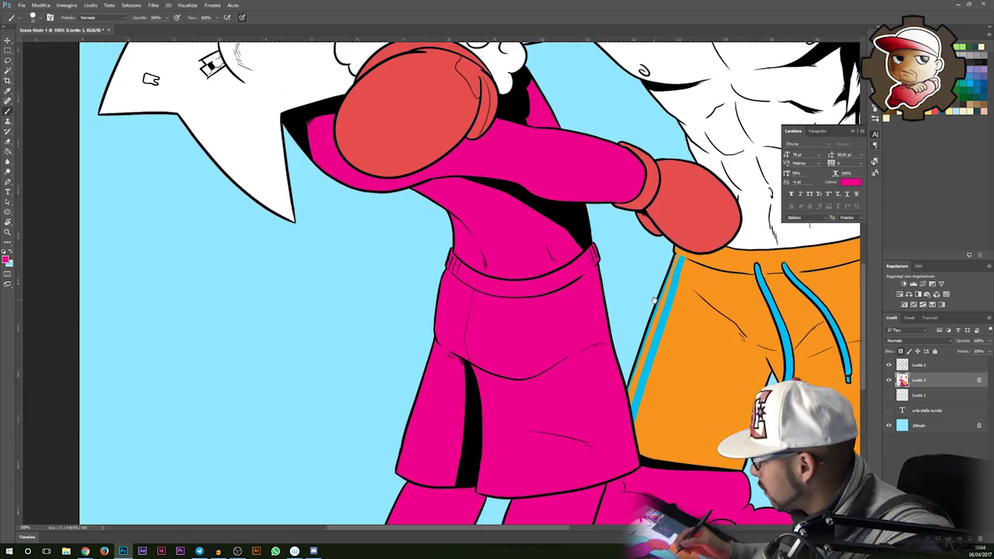
pyautogui.moveTo(654, 300); pyautogui.dragTo(632, 374)
pyautogui.moveTo(671, 325)
pyautogui.mouseDown()
pyautogui.moveTo(654, 346)
pyautogui.moveTo(677, 226)
pyautogui.mouseUp()
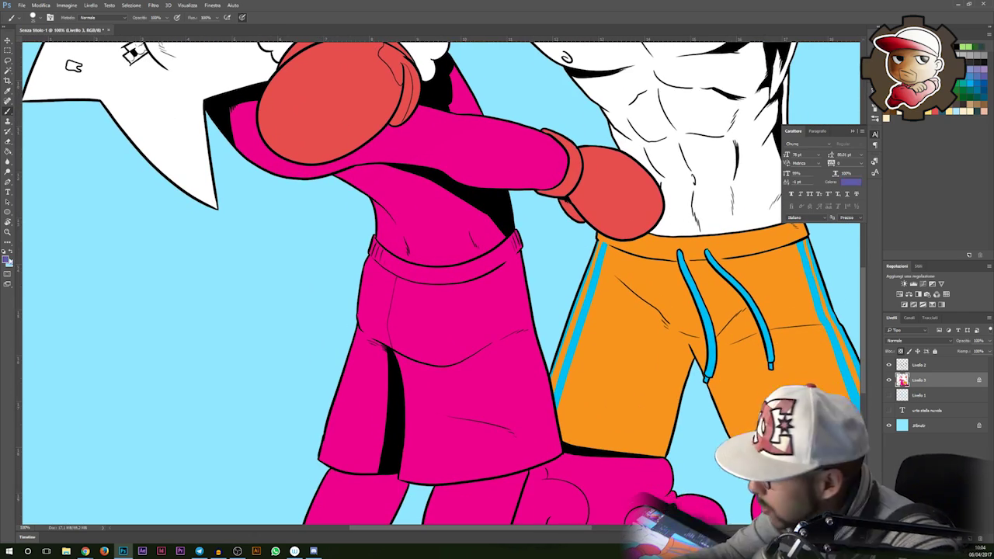
# Set the foreground colour to purple #6c65dc, try a stroke on the star fighter's shorts, and undo it.
pyautogui.click(9, 261)
pyautogui.click(509, 281)
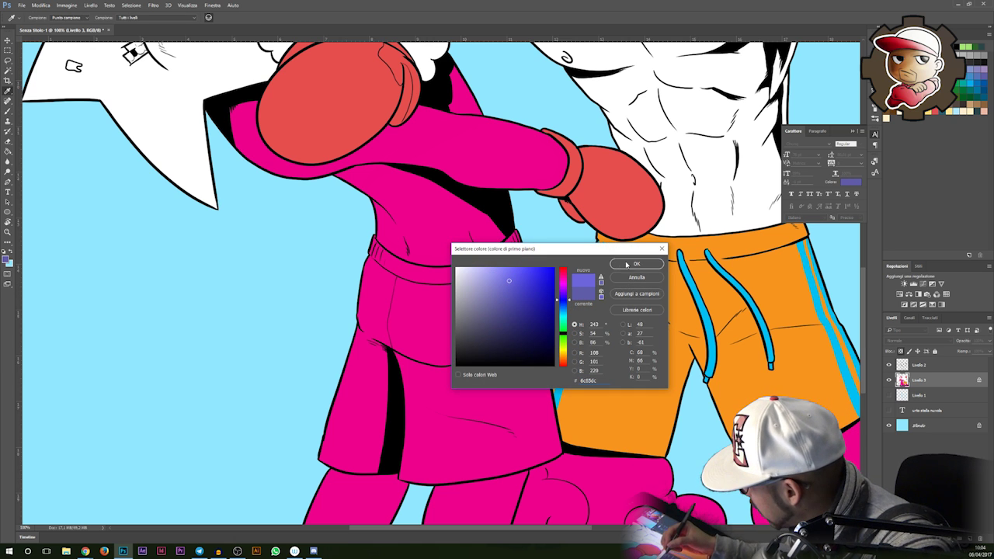
pyautogui.click(623, 266)
pyautogui.moveTo(421, 304); pyautogui.dragTo(514, 303)
pyautogui.keyDown('ctrl'); pyautogui.click(502, 288); pyautogui.keyUp('ctrl')
pyautogui.hotkey('ctrl', 'z')
# Set the foreground colour to a bright, saturated yellow.
pyautogui.click(7, 259)
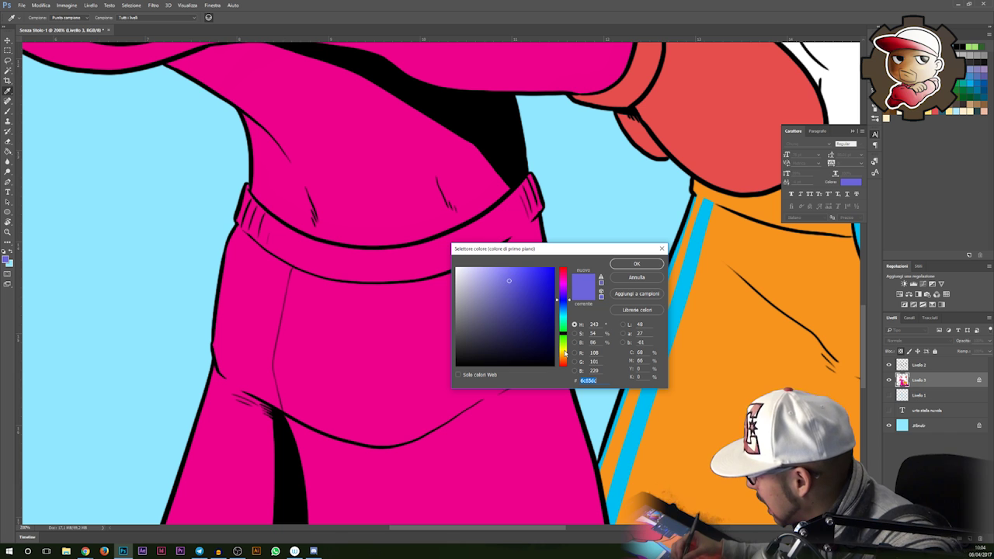
pyautogui.click(565, 352)
pyautogui.moveTo(566, 348); pyautogui.dragTo(566, 357)
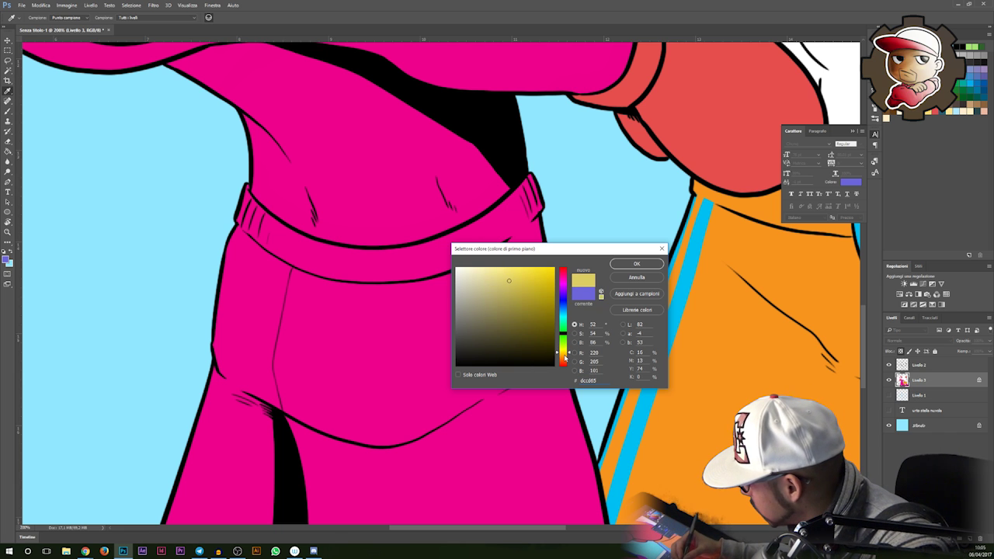
pyautogui.click(530, 269)
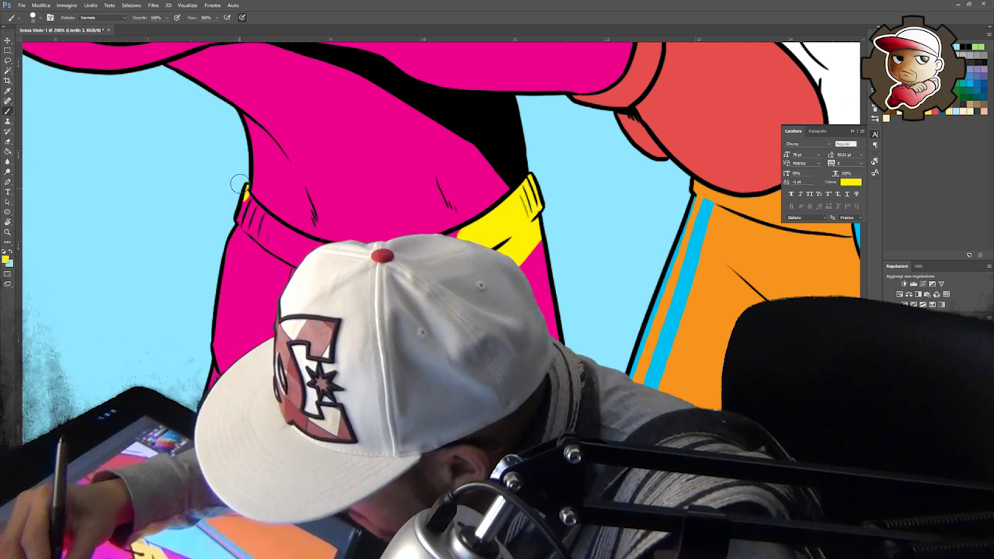
# Cover the star fighter's waistband and shorts with yellow, brushing along the edges, filling the enclosed area, and clearing the selection.
pyautogui.moveTo(238, 184); pyautogui.dragTo(273, 233)
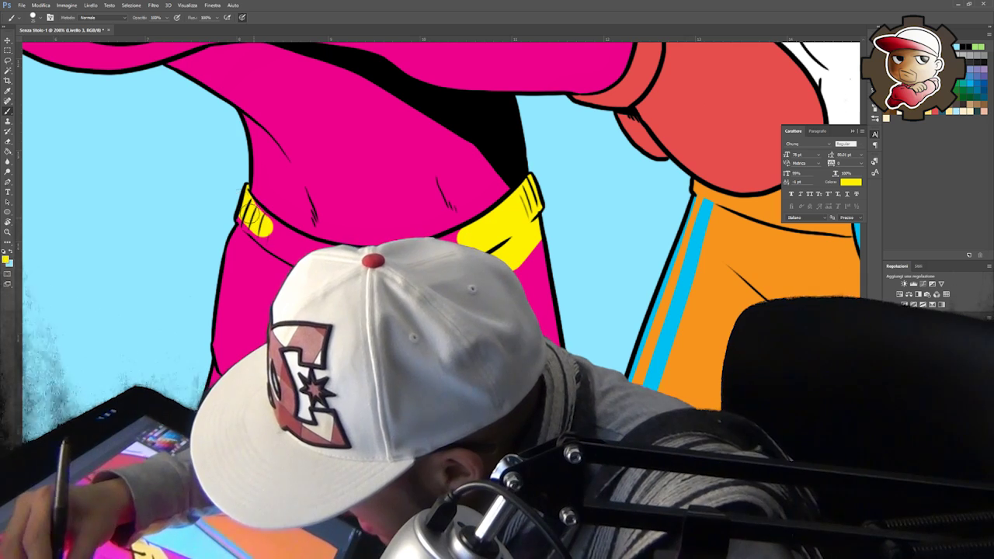
pyautogui.moveTo(241, 204); pyautogui.dragTo(302, 246)
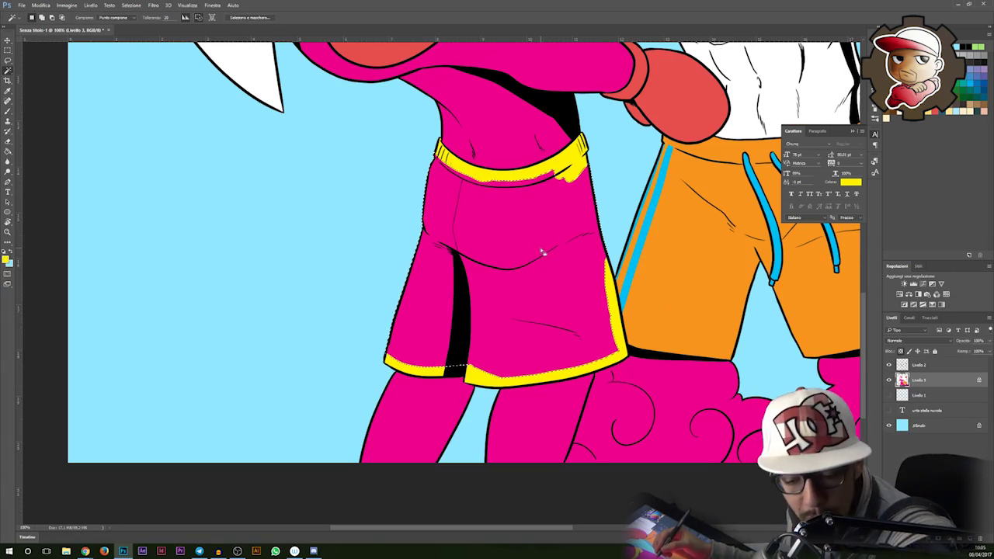
pyautogui.press('g')
pyautogui.click(547, 247)
pyautogui.hotkey('ctrl', 'd')
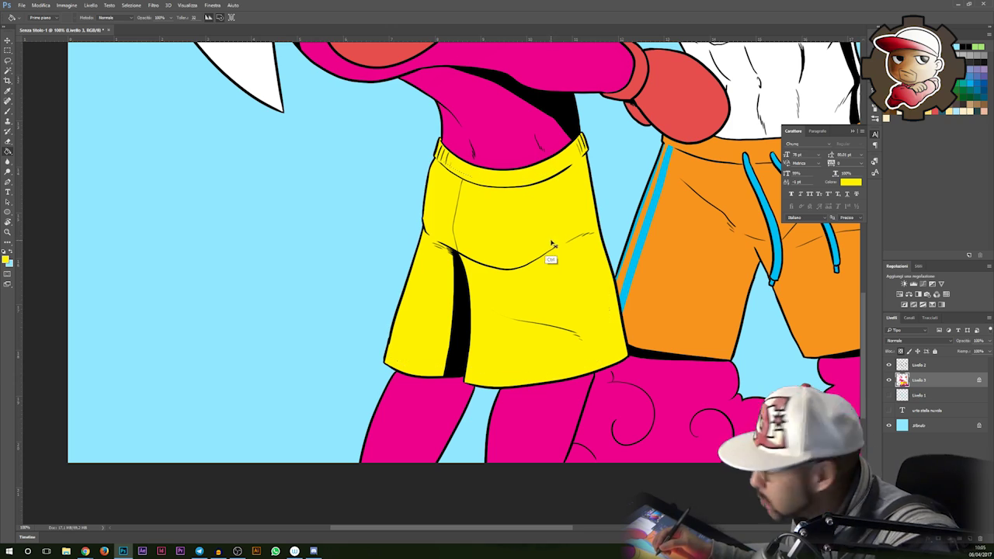
# Paint the star fighter's head yellow with the brush, covering its points, face and the lower edge beside the red glove.
pyautogui.press('v')
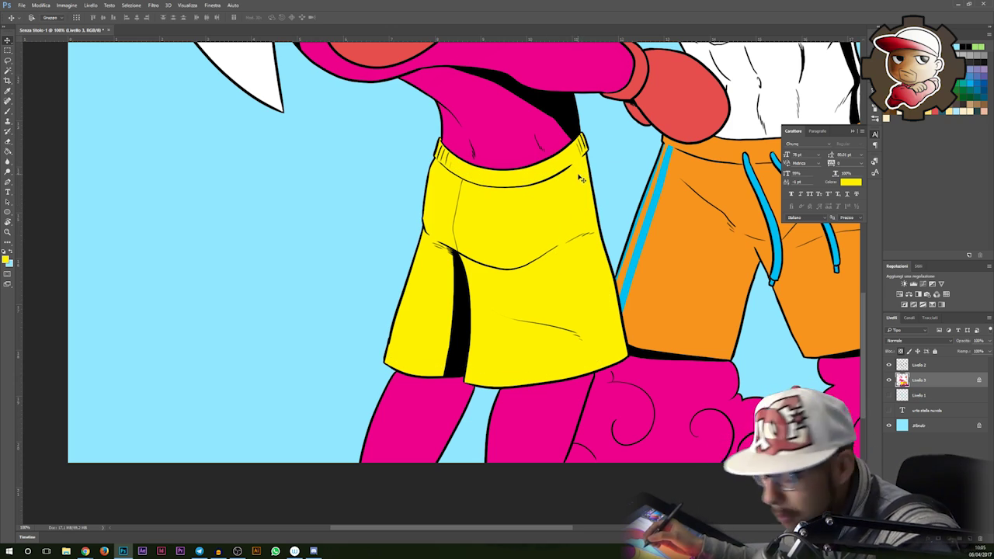
pyautogui.press('b')
pyautogui.moveTo(575, 162)
pyautogui.mouseDown()
pyautogui.moveTo(543, 374)
pyautogui.moveTo(551, 391)
pyautogui.mouseUp()
pyautogui.scroll(-2, 571, 386)
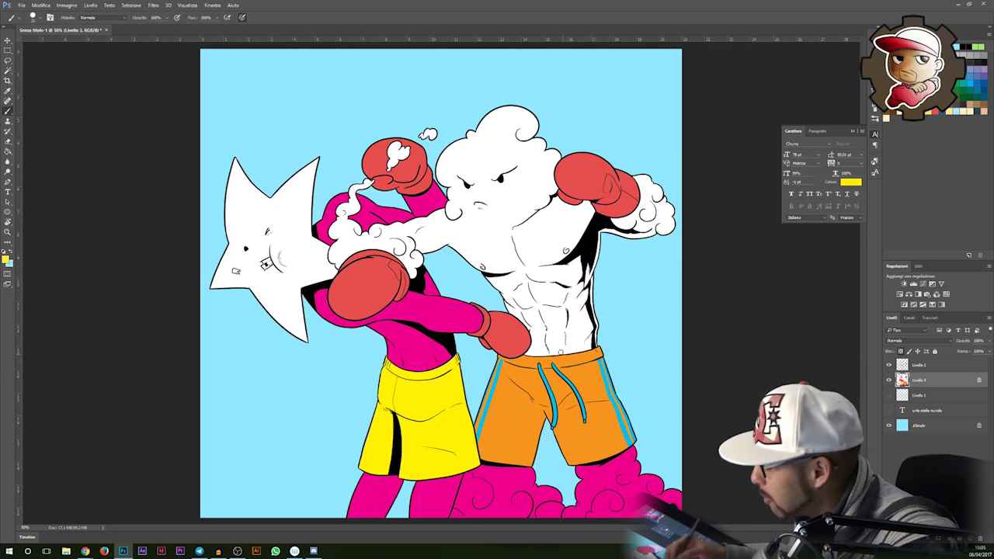
pyautogui.keyDown('ctrl'); pyautogui.click(239, 241); pyautogui.keyUp('ctrl')
pyautogui.moveTo(272, 251); pyautogui.dragTo(527, 229)
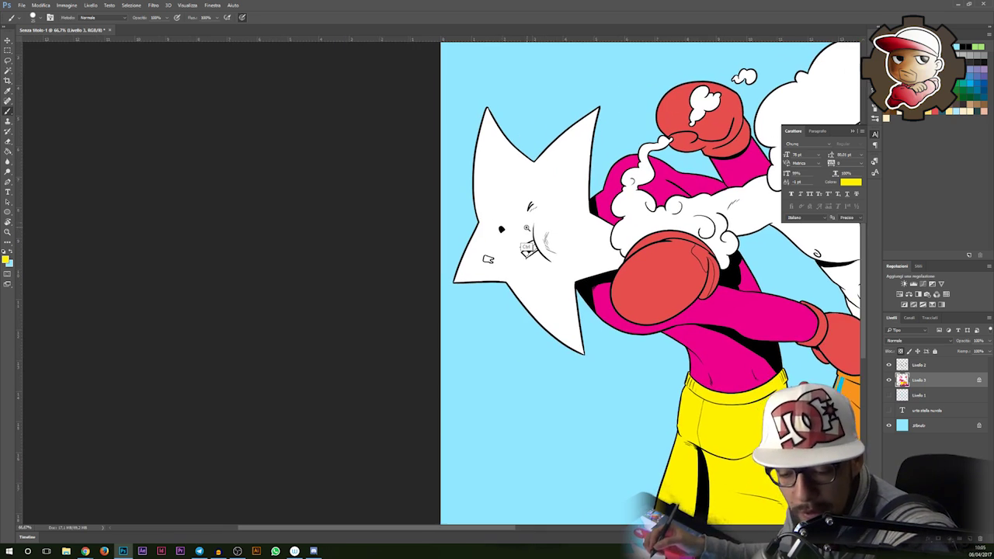
pyautogui.keyDown('ctrl'); pyautogui.click(528, 229); pyautogui.keyUp('ctrl')
pyautogui.moveTo(519, 141)
pyautogui.mouseDown()
pyautogui.moveTo(427, 261)
pyautogui.moveTo(440, 215)
pyautogui.moveTo(450, 329)
pyautogui.moveTo(512, 383)
pyautogui.moveTo(547, 136)
pyautogui.mouseUp()
pyautogui.moveTo(606, 288)
pyautogui.mouseDown()
pyautogui.moveTo(409, 308)
pyautogui.moveTo(377, 449)
pyautogui.moveTo(406, 458)
pyautogui.moveTo(397, 224)
pyautogui.moveTo(381, 225)
pyautogui.moveTo(400, 225)
pyautogui.moveTo(405, 254)
pyautogui.mouseUp()
pyautogui.moveTo(407, 262); pyautogui.dragTo(444, 304)
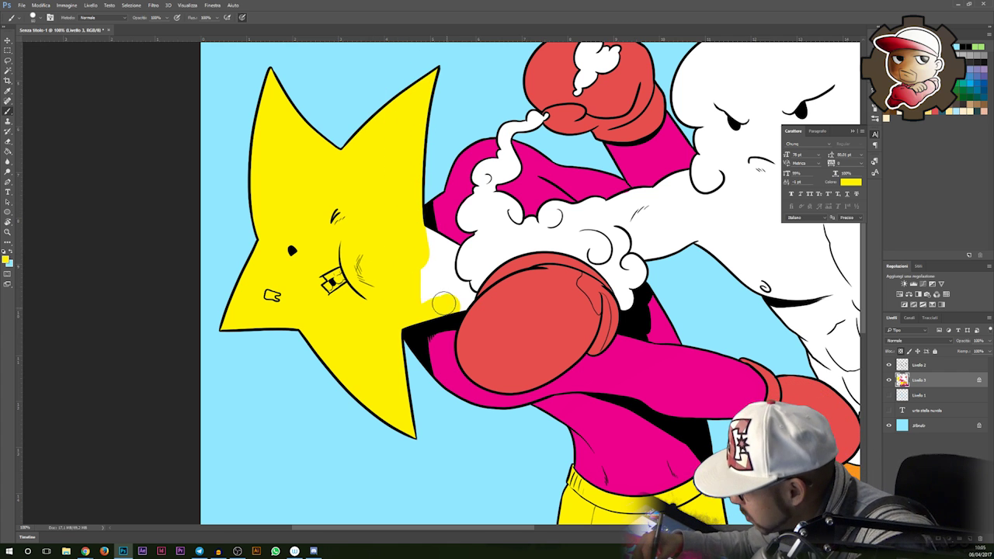
# Cover the remaining white gap between the star's face and the cloud fighter's puffy forearm with yellow.
pyautogui.scroll(1, 438, 241)
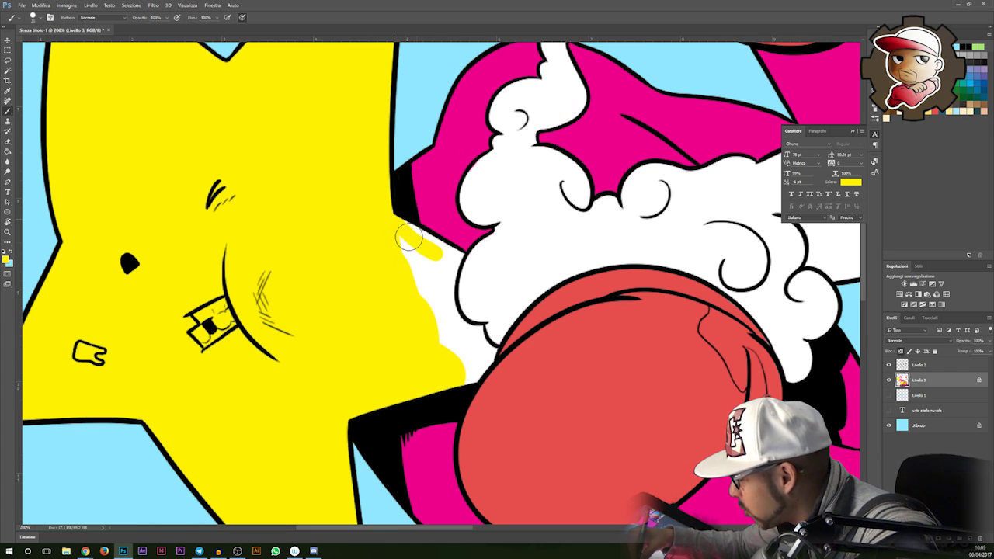
pyautogui.moveTo(449, 258); pyautogui.dragTo(434, 213)
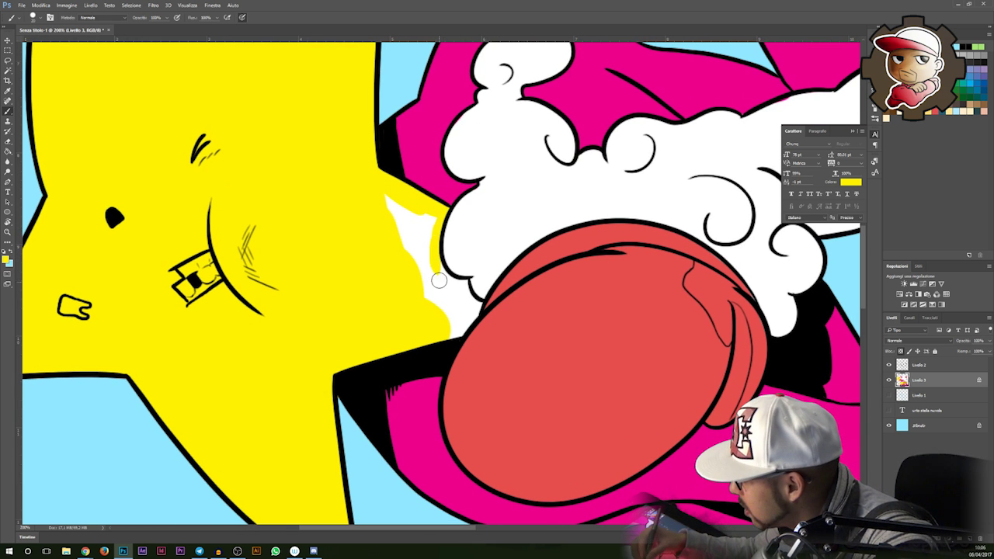
pyautogui.moveTo(439, 283); pyautogui.dragTo(425, 227)
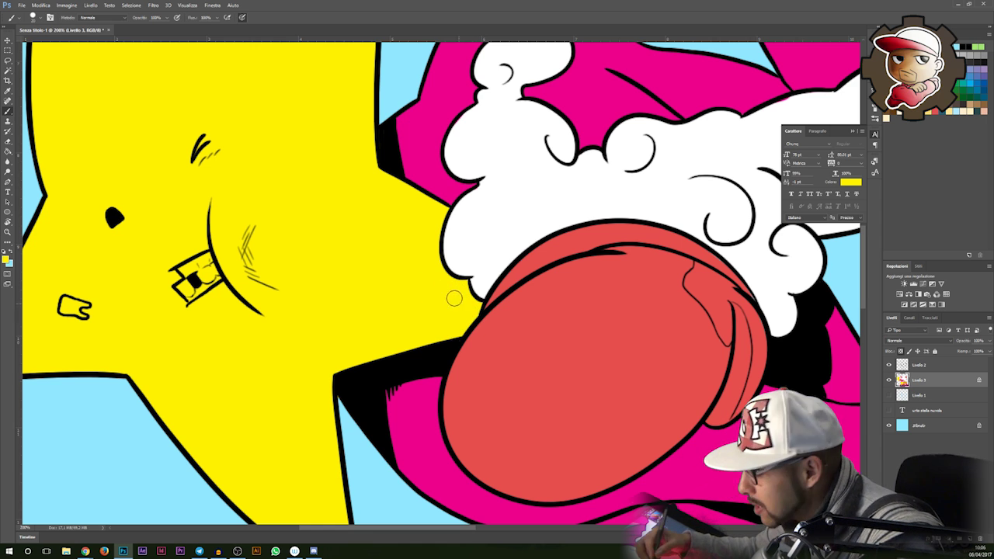
# Paint the star's knocked-out tooth and the teeth in its mouth white.
pyautogui.scroll(-3, 455, 230)
pyautogui.moveTo(392, 244); pyautogui.dragTo(537, 261)
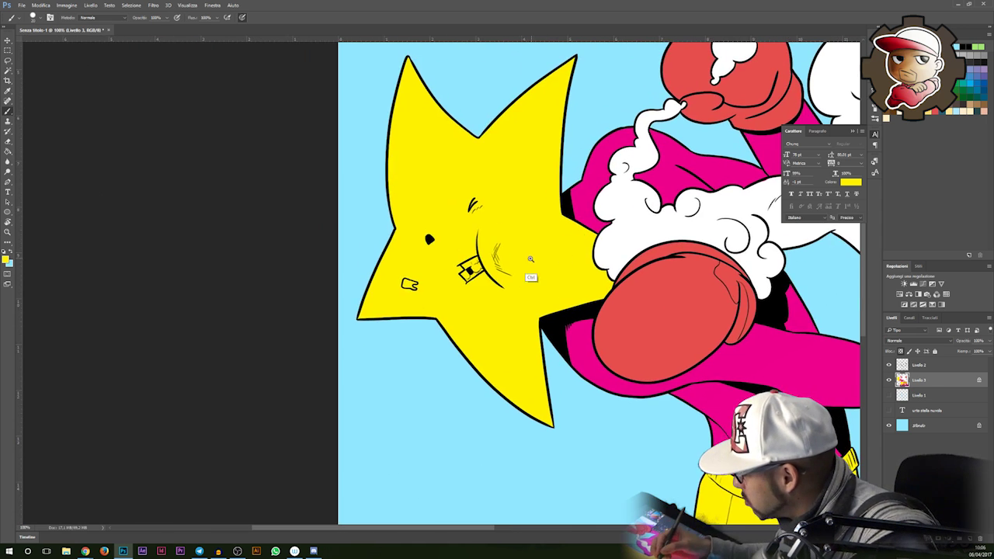
pyautogui.scroll(3, 534, 261)
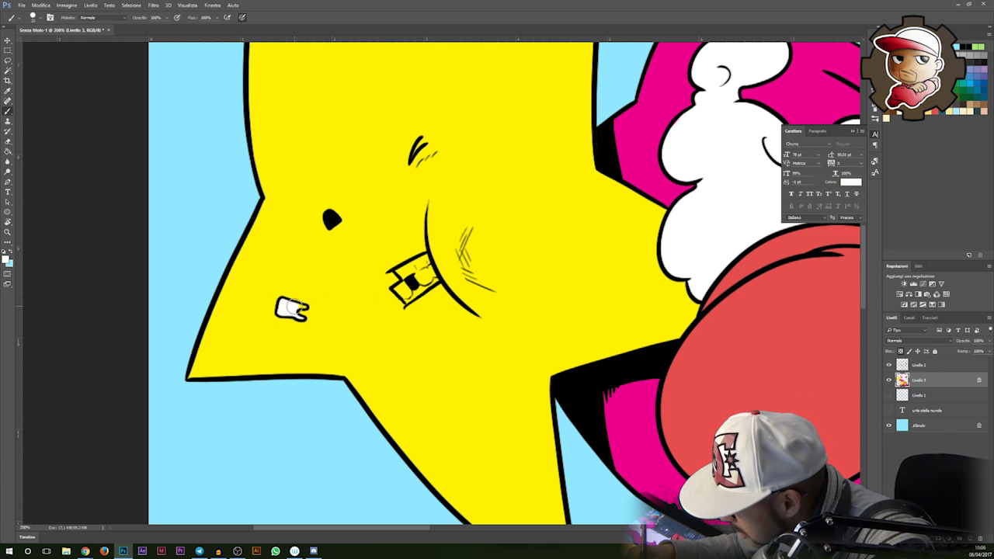
pyautogui.scroll(1, 416, 275)
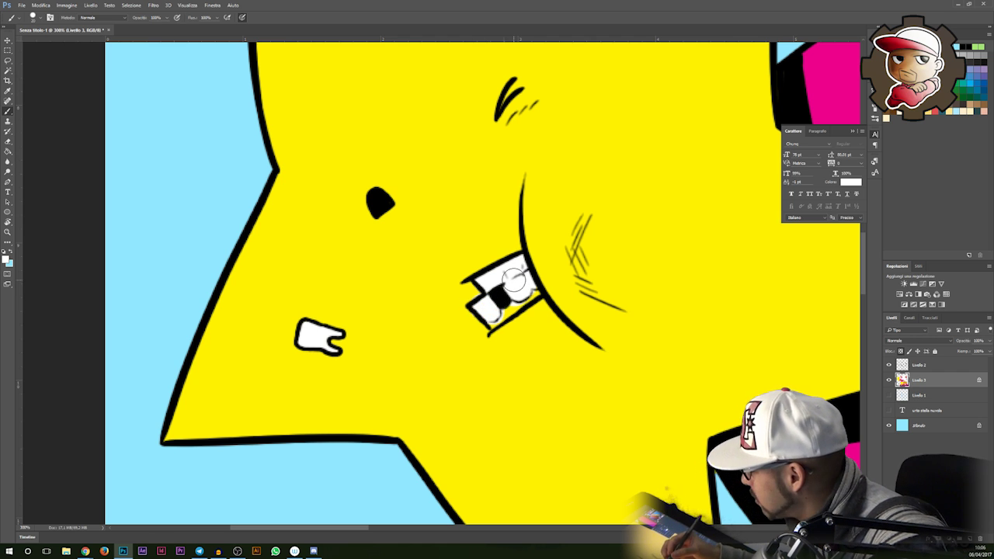
# Paint the gum below the star's teeth peach, and mute the saturation of the flat-colour layer Livello 3.
pyautogui.moveTo(644, 321); pyautogui.dragTo(568, 335)
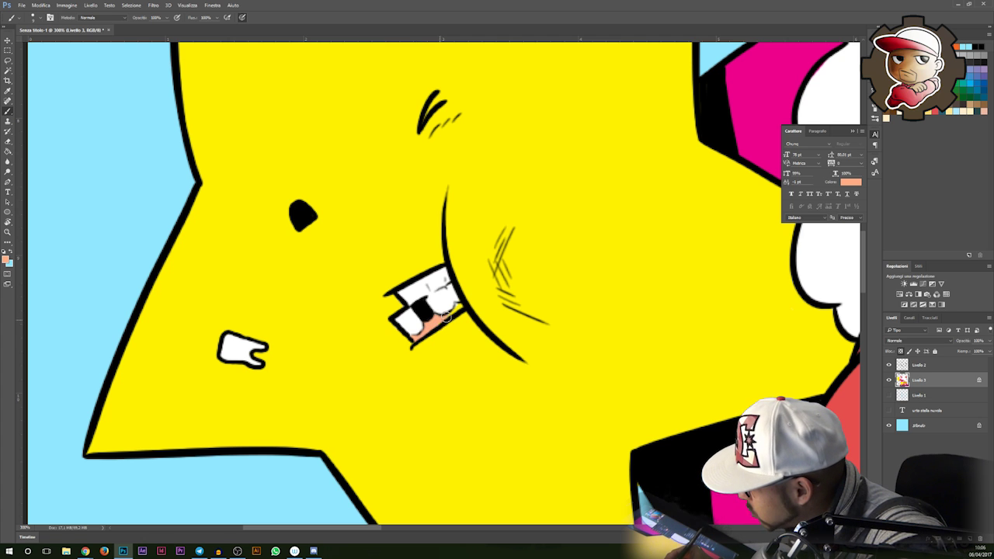
pyautogui.keyDown('alt'); pyautogui.click(559, 254); pyautogui.keyUp('alt')
pyautogui.keyDown('alt'); pyautogui.click(558, 255); pyautogui.keyUp('alt')
pyautogui.moveTo(659, 335); pyautogui.dragTo(576, 389)
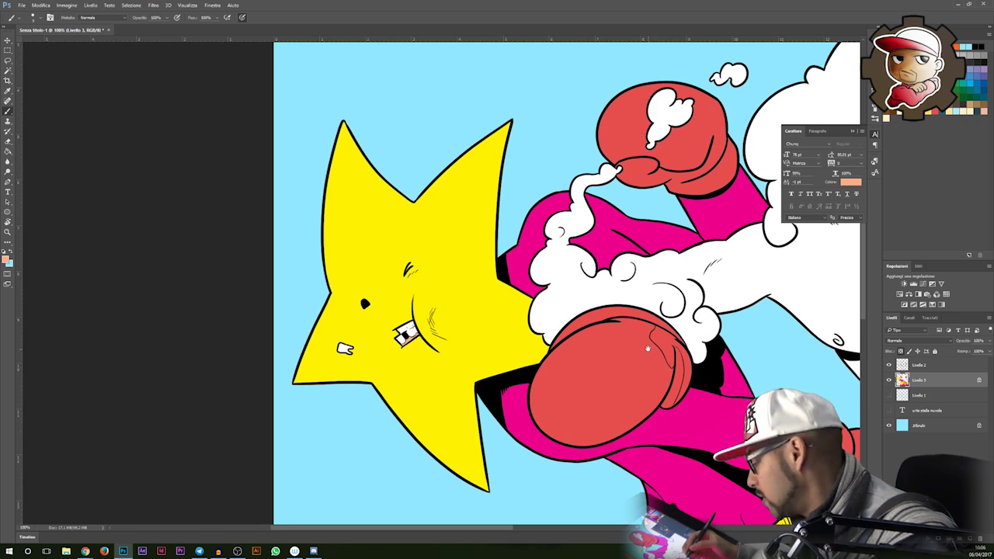
pyautogui.keyDown('alt'); pyautogui.click(653, 350); pyautogui.keyUp('alt')
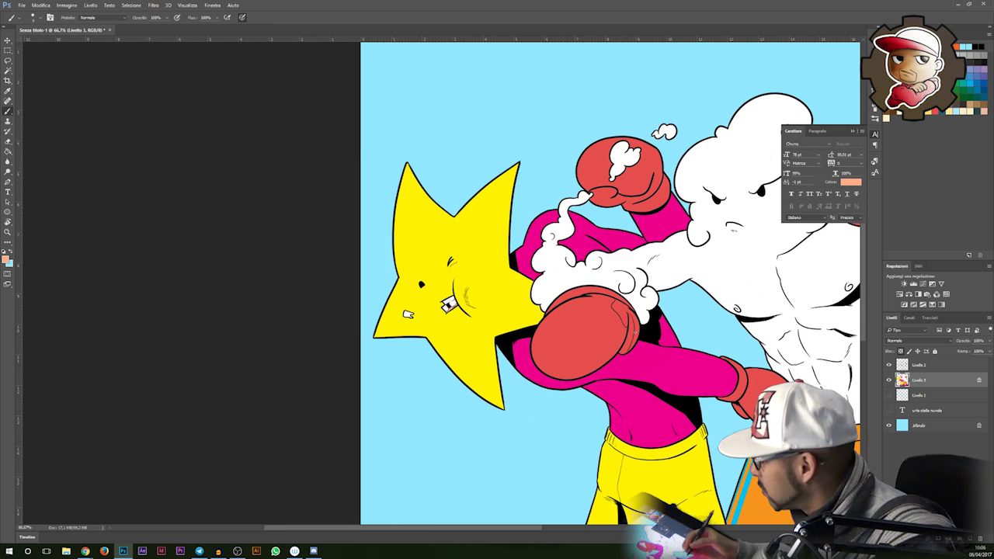
pyautogui.keyDown('alt'); pyautogui.click(658, 344); pyautogui.keyUp('alt')
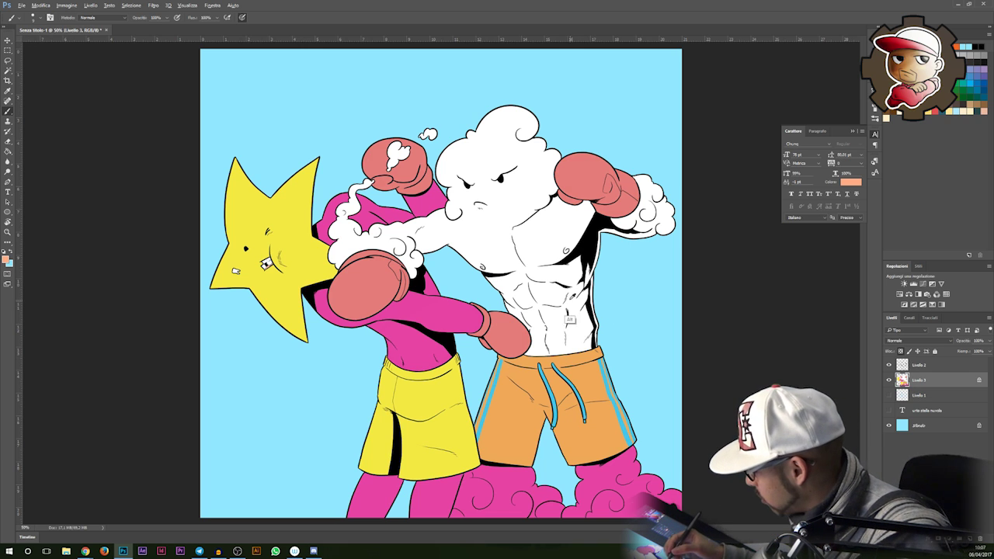
# Recolour the cloud fighter's smoky legs white up to the edge of the star fighter's leg, and clear the selection.
pyautogui.keyDown('ctrl'); pyautogui.click(654, 419); pyautogui.keyUp('ctrl')
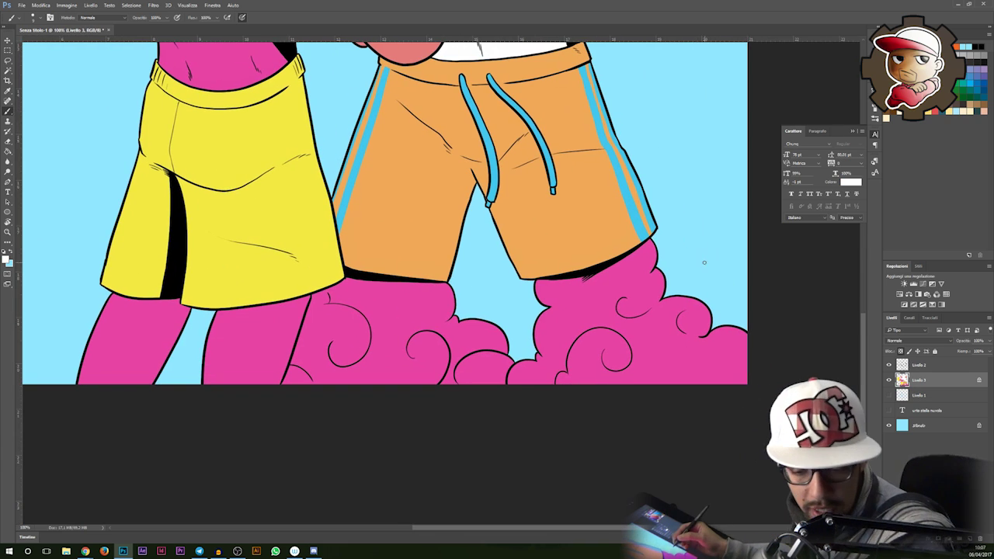
pyautogui.click(650, 317)
pyautogui.moveTo(300, 371); pyautogui.dragTo(294, 377)
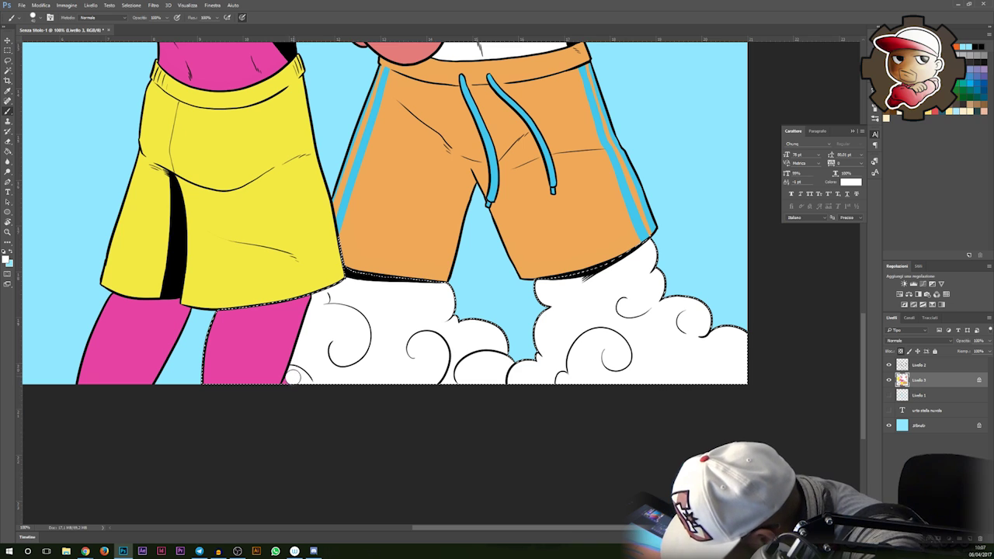
pyautogui.hotkey('ctrl', 'd')
# Load the outline of the flat-colour layer Livello 3 as a selection.
pyautogui.moveTo(571, 168); pyautogui.dragTo(570, 177)
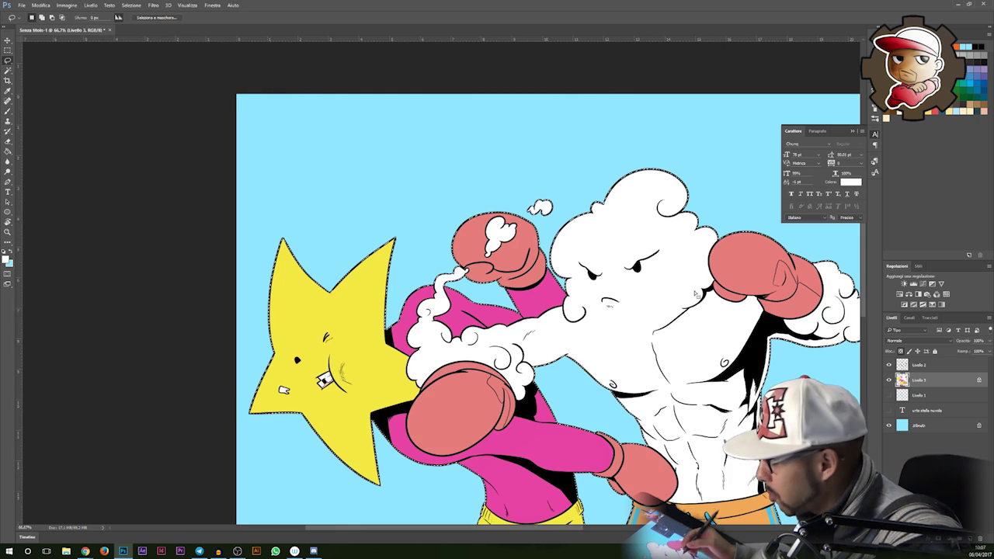
pyautogui.moveTo(690, 357); pyautogui.dragTo(595, 355)
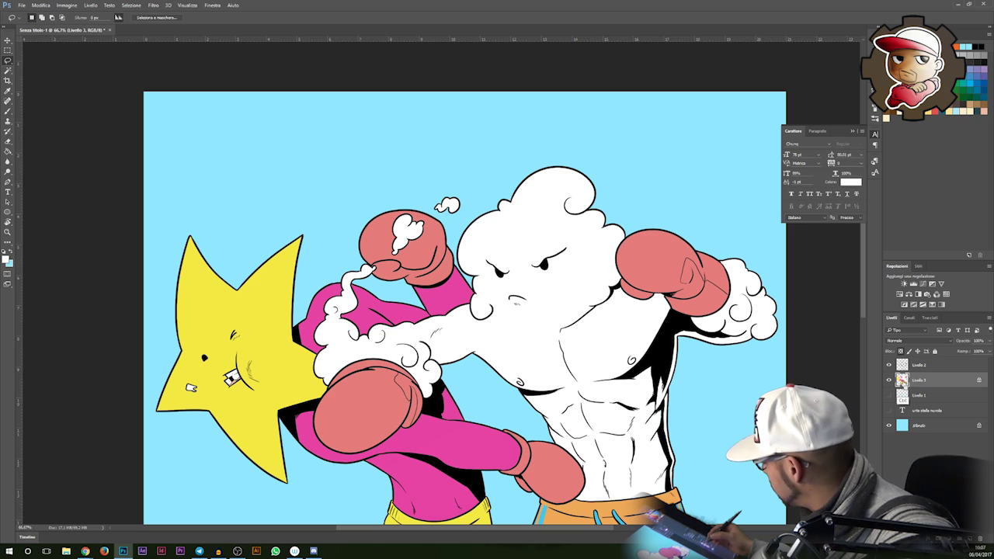
pyautogui.keyDown('ctrl'); pyautogui.click(902, 380); pyautogui.keyUp('ctrl')
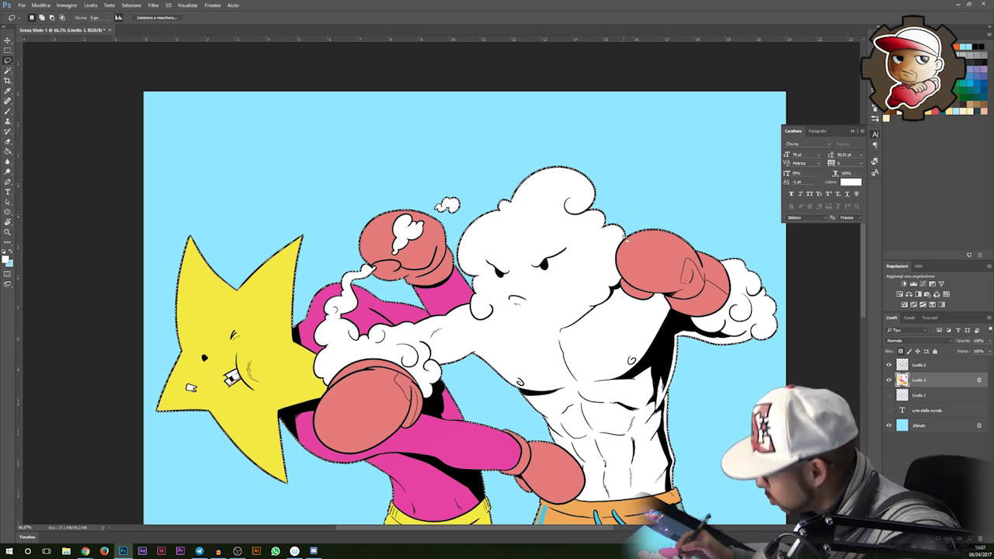
# Try to subtract lassoed lit areas of the cloud head, around its top curl and the puff below, from the figures' selection.
pyautogui.scroll(2, 575, 164)
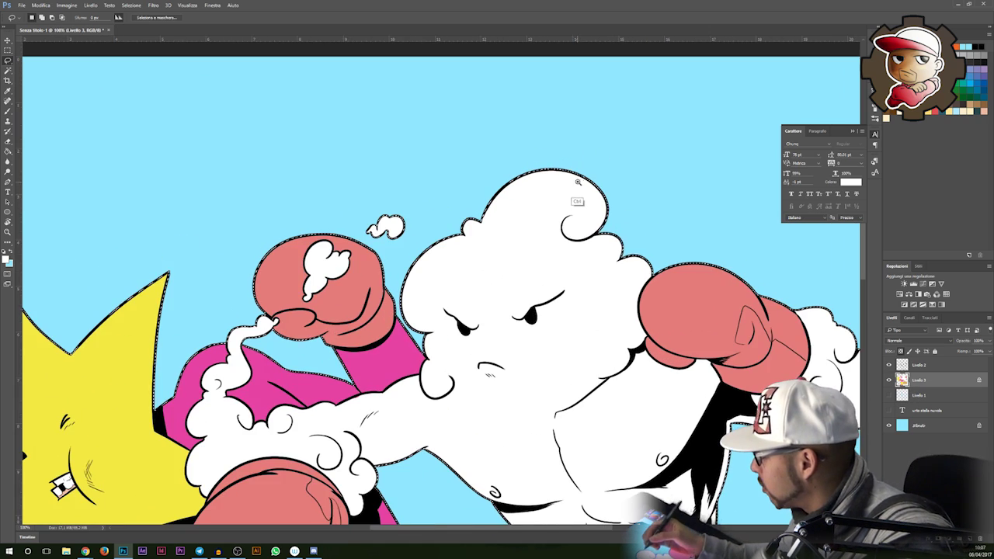
pyautogui.moveTo(578, 185)
pyautogui.mouseDown()
pyautogui.moveTo(547, 159)
pyautogui.moveTo(602, 177)
pyautogui.mouseUp()
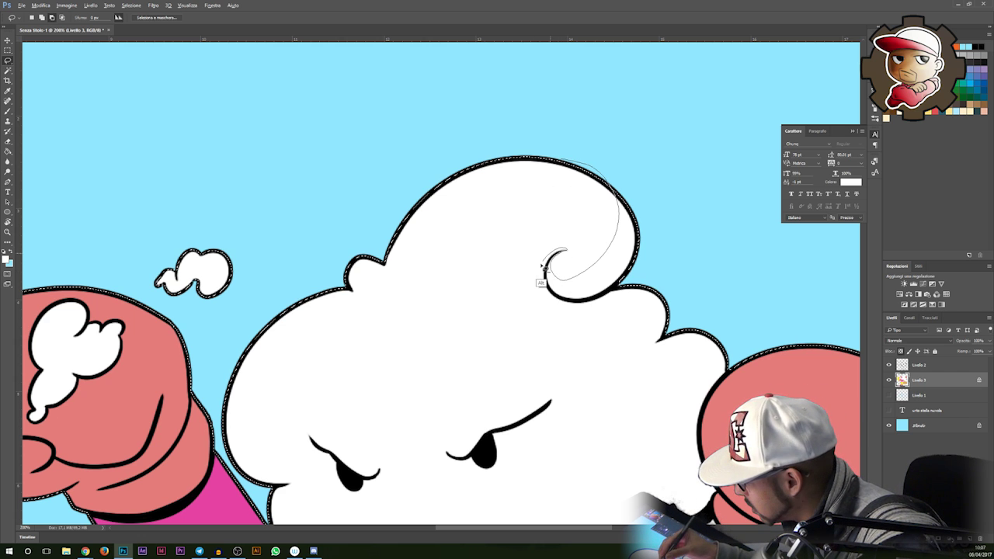
pyautogui.moveTo(412, 297); pyautogui.dragTo(467, 98)
pyautogui.moveTo(601, 325)
pyautogui.mouseDown()
pyautogui.moveTo(636, 204)
pyautogui.moveTo(633, 177)
pyautogui.moveTo(600, 160)
pyautogui.mouseUp()
pyautogui.hotkey('ctrl', 'z')
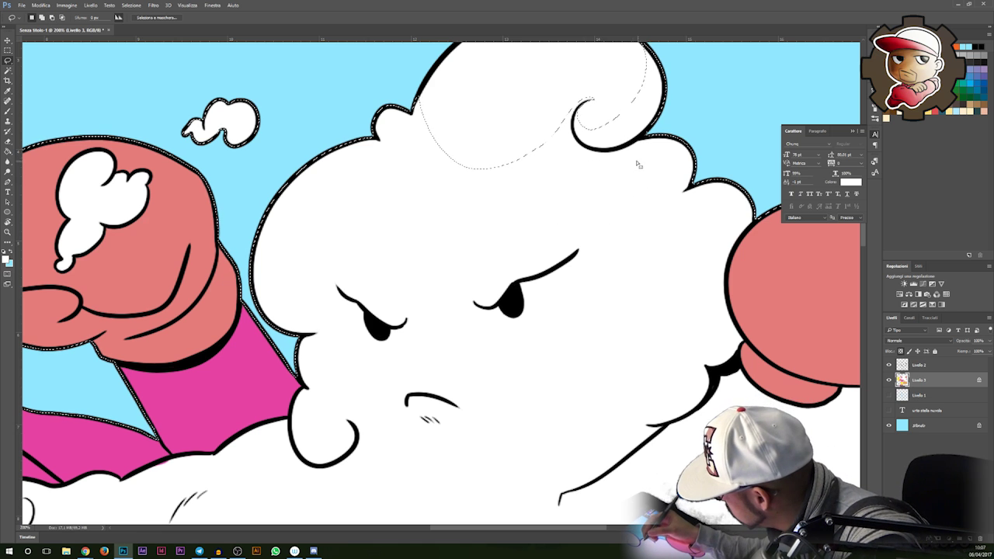
pyautogui.moveTo(654, 147); pyautogui.dragTo(632, 160)
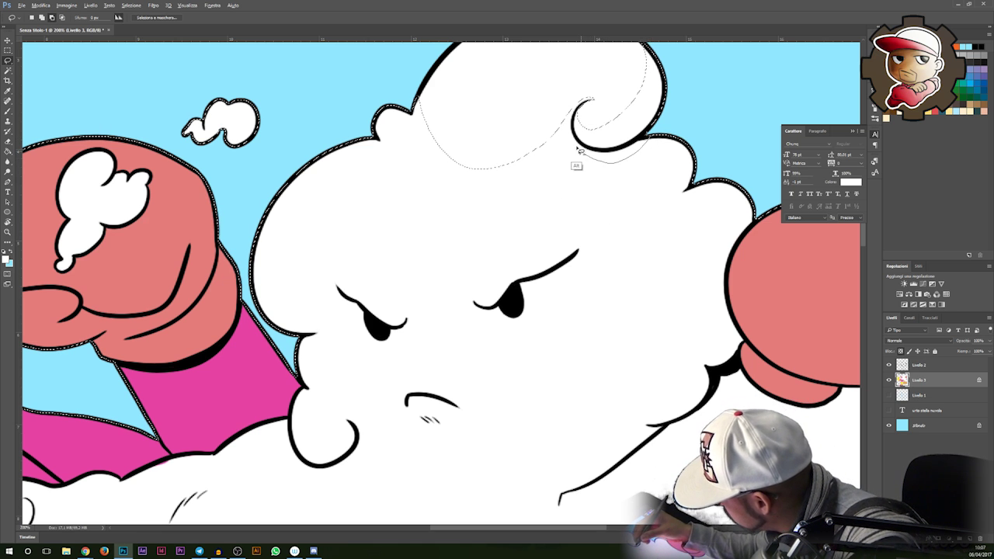
pyautogui.moveTo(643, 144); pyautogui.dragTo(655, 138)
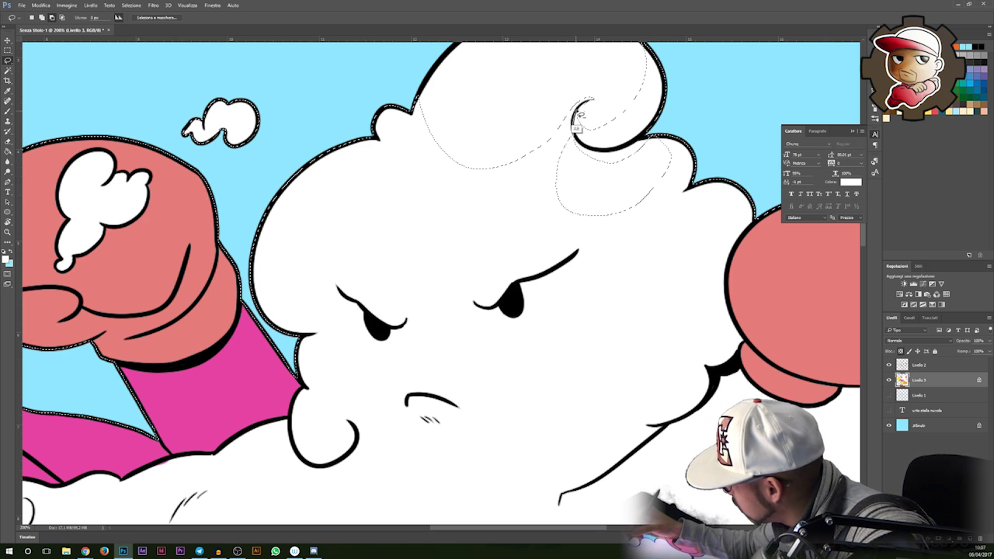
pyautogui.moveTo(575, 208); pyautogui.dragTo(575, 209)
pyautogui.moveTo(651, 215); pyautogui.dragTo(765, 199)
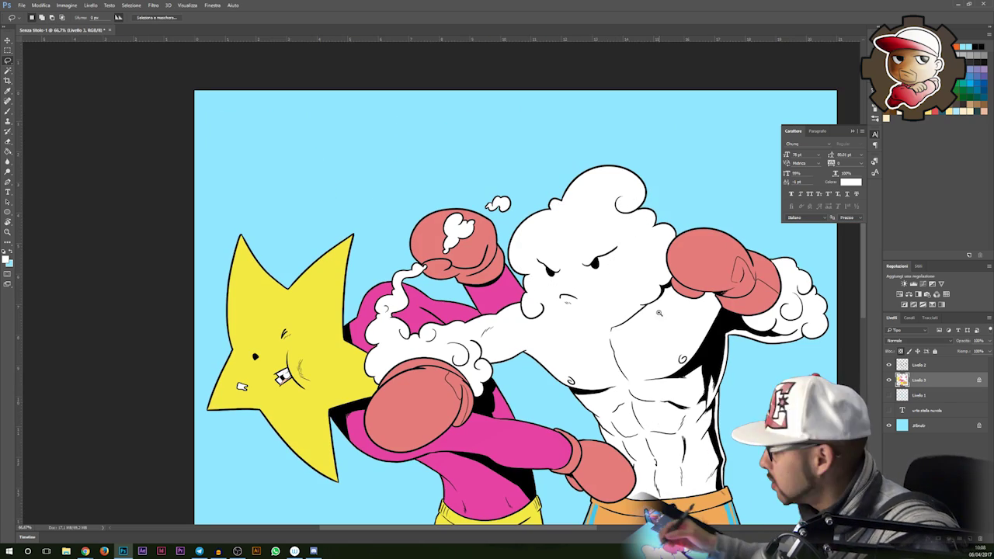
# Lasso the shadow areas as one combined selection, following the cloud head's curl, the smoky legs and the edges of both fighters.
pyautogui.hotkey('ctrl', '+')
pyautogui.hotkey('ctrl', '+')
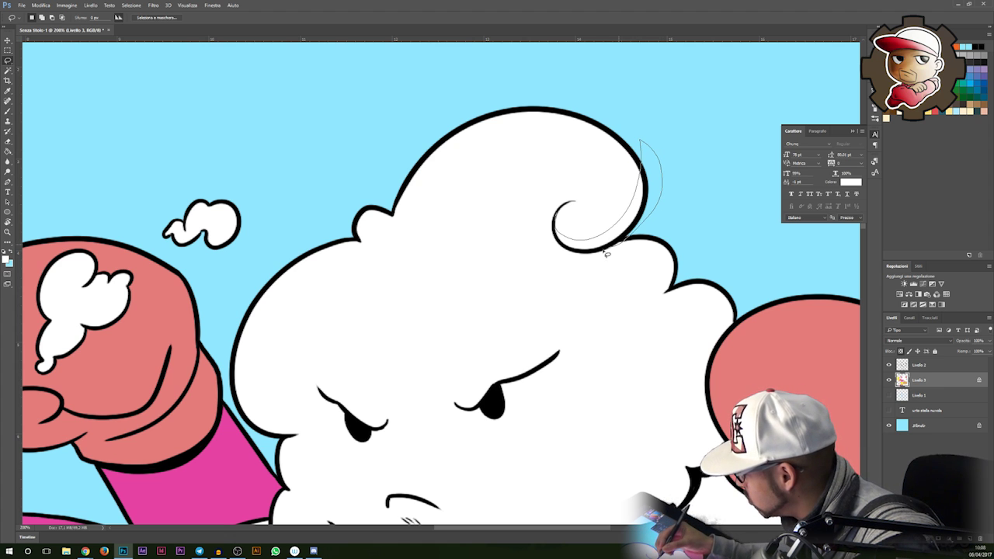
pyautogui.moveTo(611, 262); pyautogui.dragTo(670, 202)
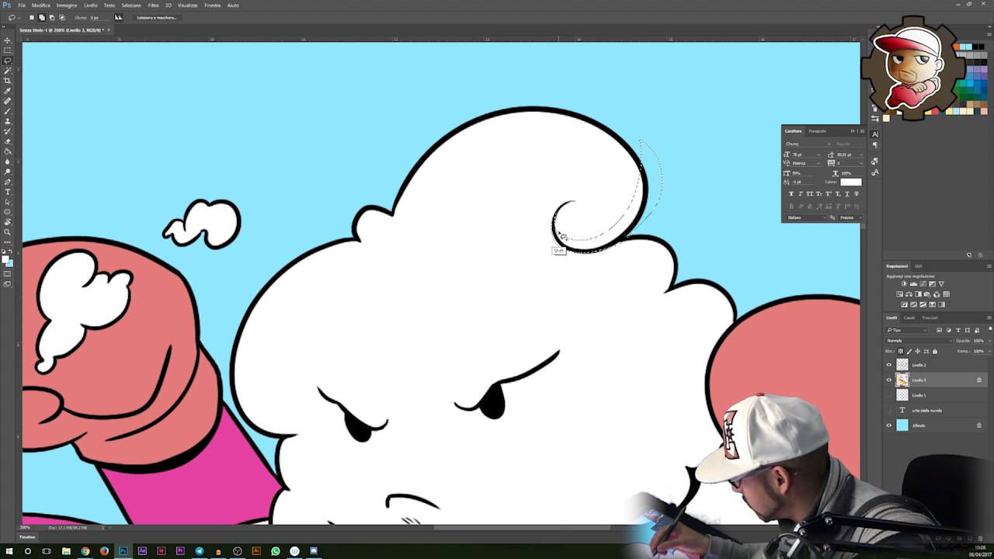
pyautogui.moveTo(556, 233); pyautogui.dragTo(571, 200)
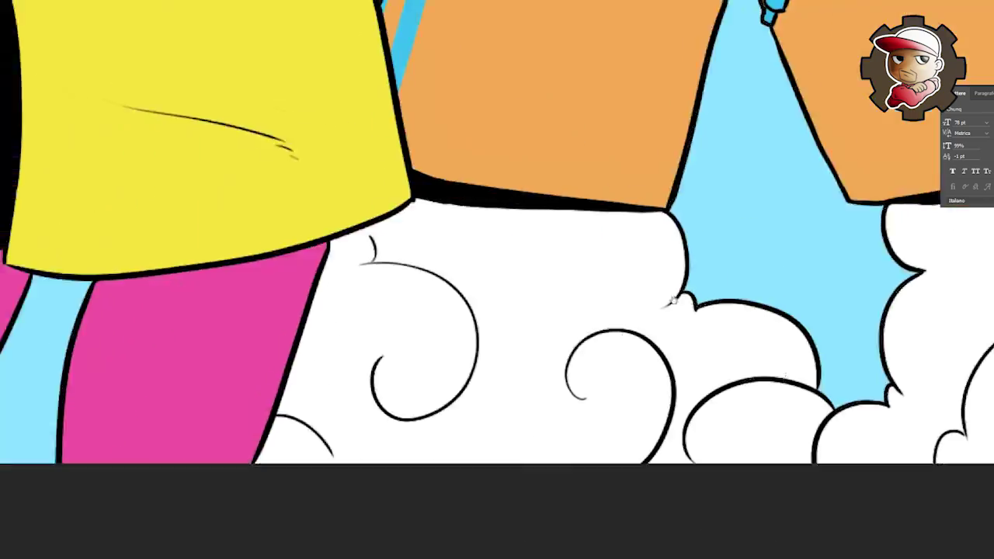
pyautogui.moveTo(650, 359)
pyautogui.mouseDown()
pyautogui.moveTo(614, 208)
pyautogui.moveTo(679, 455)
pyautogui.mouseUp()
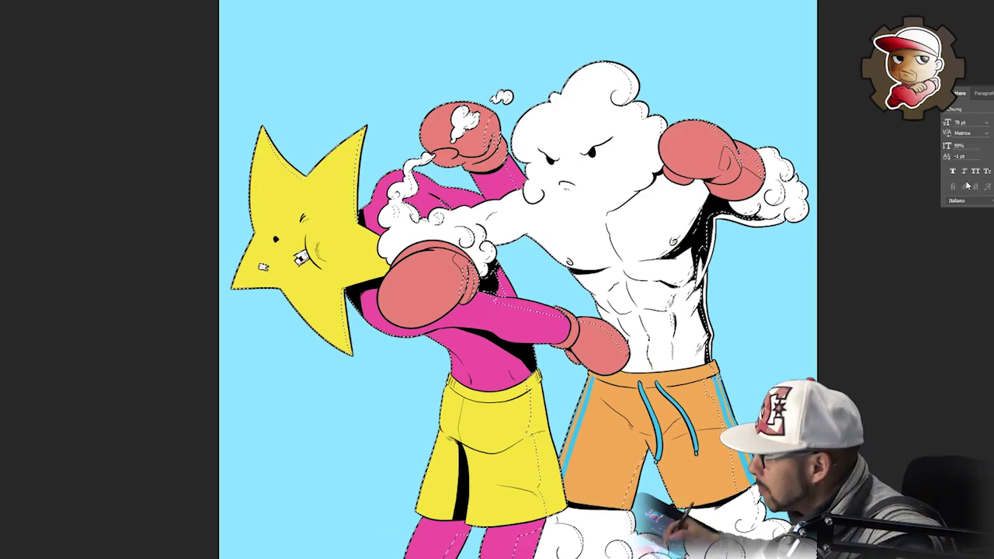
# Enlarge the brush, paint a translucent blue shade over the figures' selected shadow areas, and clear the selection.
pyautogui.press(']')
pyautogui.press(']')
pyautogui.press(']')
pyautogui.press(']')
pyautogui.press(']')
pyautogui.press(']')
pyautogui.press(']')
pyautogui.press(']')
pyautogui.press(']')
pyautogui.press(']')
pyautogui.press(']')
pyautogui.press(']')
pyautogui.press(']')
pyautogui.press(']')
pyautogui.press(']')
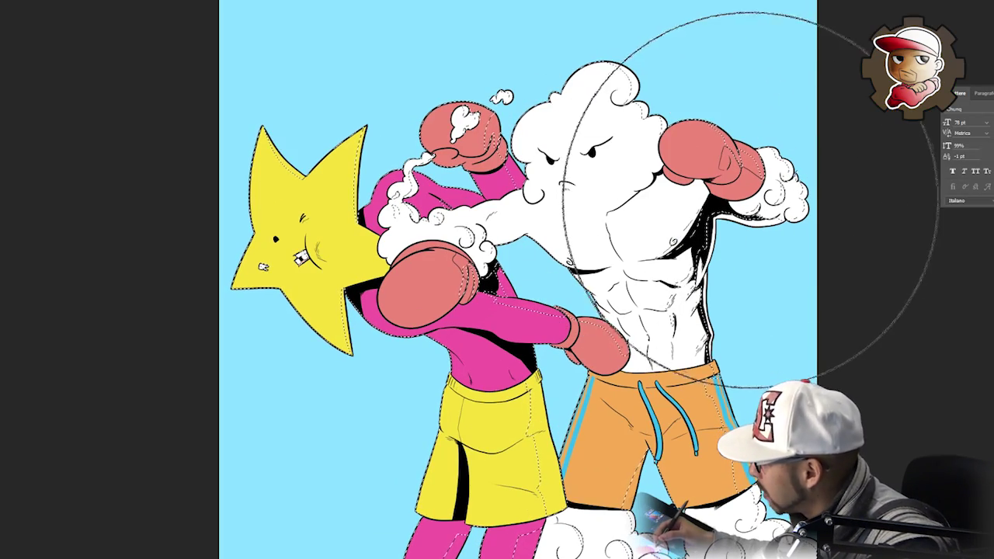
pyautogui.moveTo(637, 215); pyautogui.dragTo(724, 447)
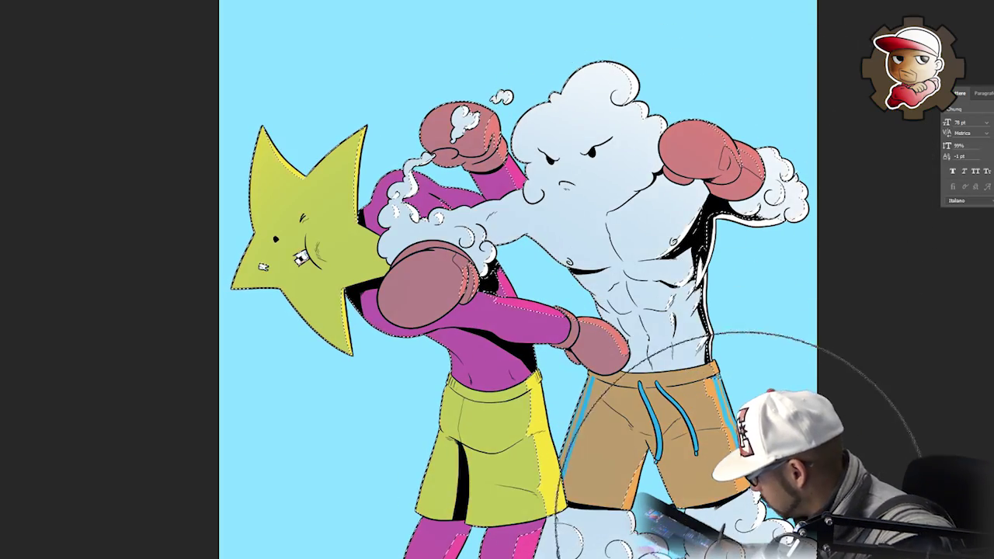
pyautogui.moveTo(626, 351); pyautogui.dragTo(584, 315)
pyautogui.hotkey('ctrl', 'd')
# Lasso deeper shadow areas along the underside of the cloud fighter's raised glove, its thumb and its cuff.
pyautogui.moveTo(715, 160)
pyautogui.mouseDown()
pyautogui.moveTo(723, 140)
pyautogui.moveTo(762, 166)
pyautogui.moveTo(645, 251)
pyautogui.moveTo(684, 251)
pyautogui.mouseUp()
pyautogui.moveTo(315, 194)
pyautogui.mouseDown()
pyautogui.moveTo(328, 283)
pyautogui.moveTo(310, 199)
pyautogui.mouseUp()
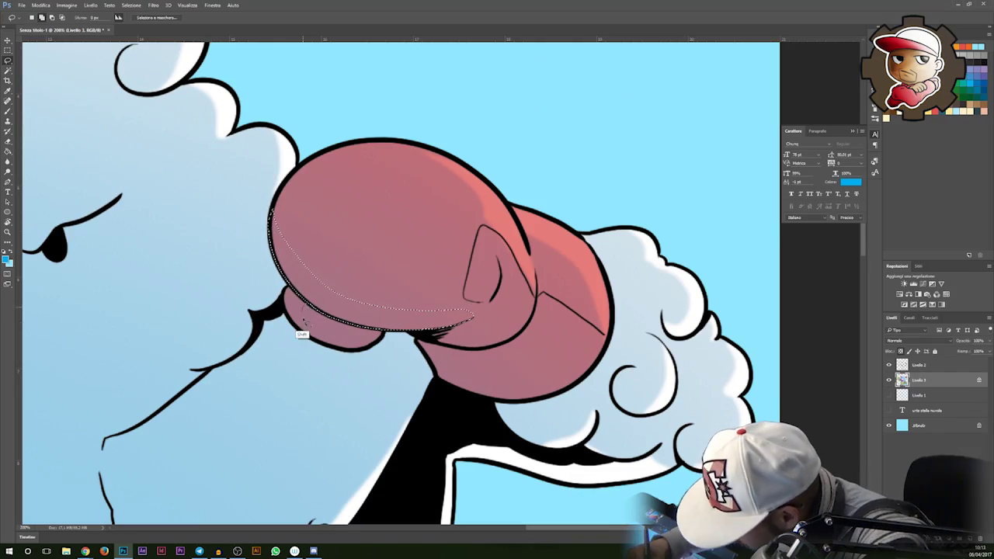
pyautogui.moveTo(305, 320); pyautogui.dragTo(287, 289)
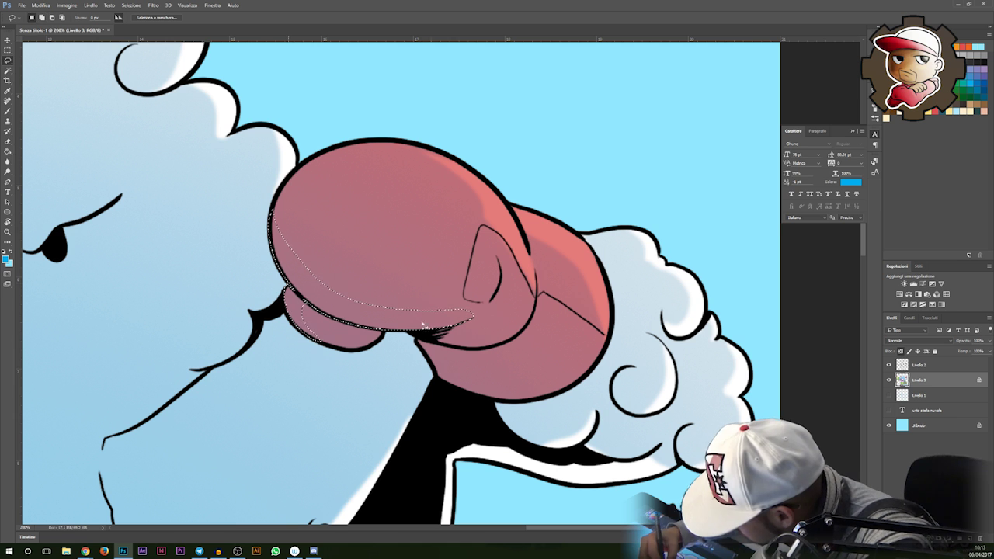
pyautogui.moveTo(427, 340)
pyautogui.mouseDown()
pyautogui.moveTo(452, 332)
pyautogui.moveTo(454, 357)
pyautogui.moveTo(450, 346)
pyautogui.mouseUp()
pyautogui.moveTo(532, 341); pyautogui.dragTo(455, 217)
# Add the shadow beneath the raised glove's cuff and the curls of the smoky forearm to the selection.
pyautogui.moveTo(515, 245); pyautogui.dragTo(428, 281)
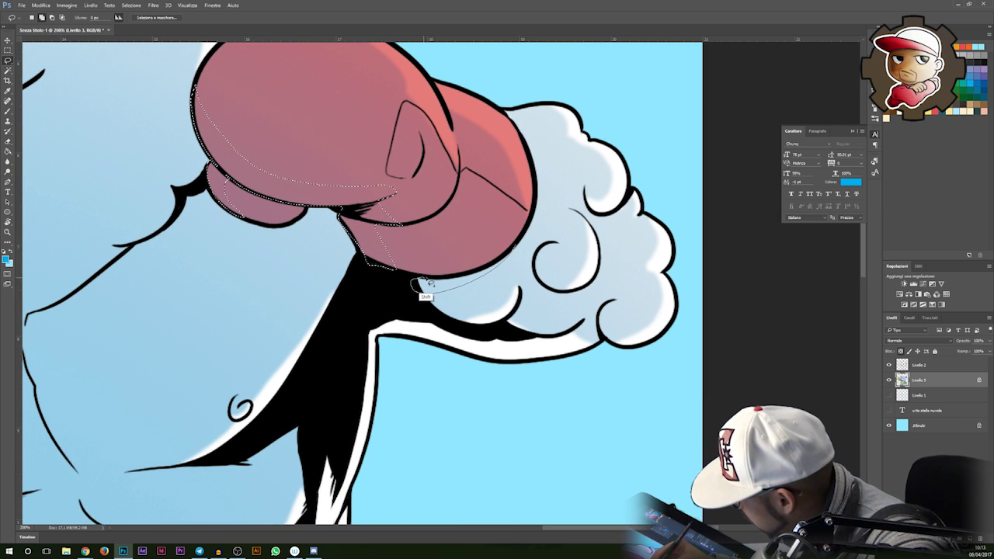
pyautogui.moveTo(517, 250)
pyautogui.mouseDown()
pyautogui.moveTo(525, 301)
pyautogui.moveTo(511, 327)
pyautogui.moveTo(521, 291)
pyautogui.mouseUp()
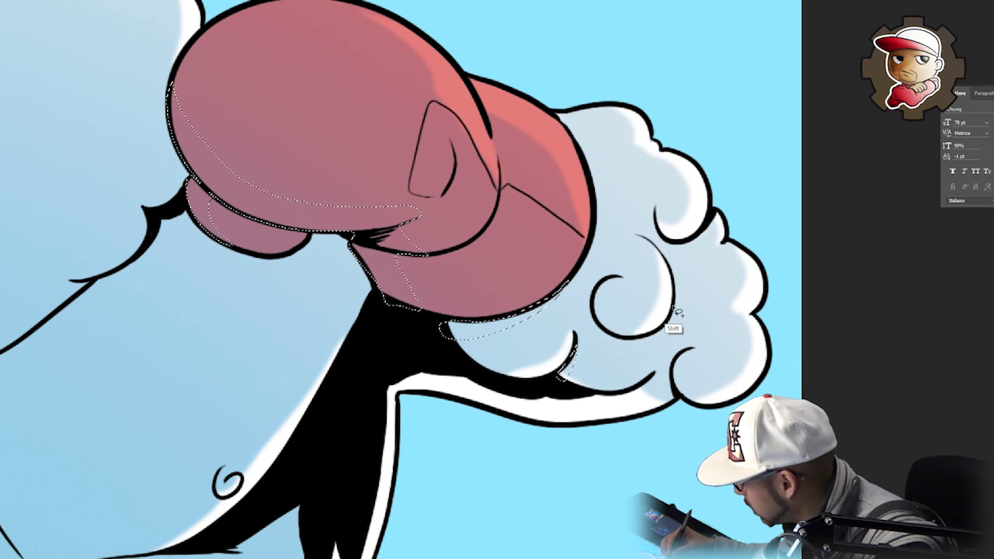
pyautogui.moveTo(629, 329)
pyautogui.mouseDown()
pyautogui.moveTo(596, 297)
pyautogui.moveTo(585, 314)
pyautogui.moveTo(619, 338)
pyautogui.mouseUp()
pyautogui.moveTo(682, 339)
pyautogui.mouseDown()
pyautogui.moveTo(780, 228)
pyautogui.moveTo(777, 297)
pyautogui.moveTo(779, 277)
pyautogui.mouseUp()
pyautogui.moveTo(544, 342); pyautogui.dragTo(876, 160)
pyautogui.keyDown('alt'); pyautogui.click(790, 187); pyautogui.keyUp('alt')
pyautogui.keyDown('ctrl'); pyautogui.click(755, 145); pyautogui.keyUp('ctrl')
# Add the glove's cast shadow on the shoulder and the cloud head's jaw edge beside that glove to the selection.
pyautogui.moveTo(755, 145); pyautogui.dragTo(805, 396)
pyautogui.moveTo(691, 240)
pyautogui.mouseDown()
pyautogui.moveTo(803, 266)
pyautogui.moveTo(859, 237)
pyautogui.mouseUp()
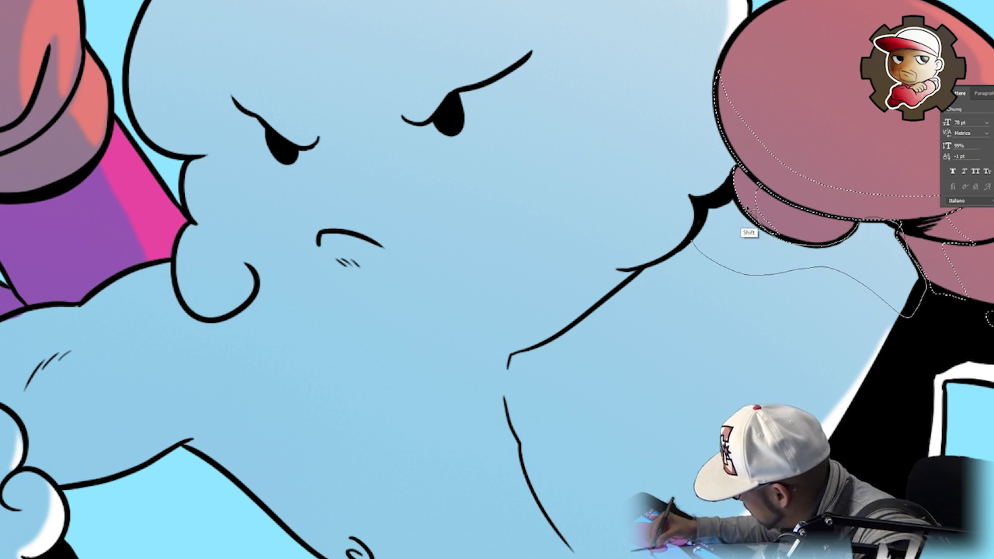
pyautogui.moveTo(752, 215); pyautogui.dragTo(727, 194)
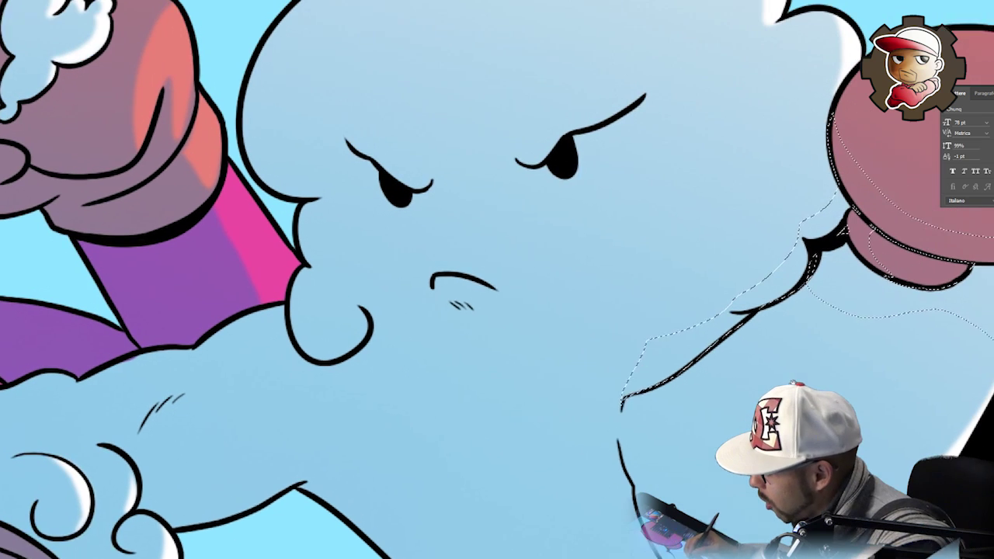
# Add shadow areas around the cloud head's chin curl and along the cheek puff above it to the selection.
pyautogui.moveTo(430, 374); pyautogui.dragTo(419, 380)
pyautogui.moveTo(365, 336); pyautogui.dragTo(407, 379)
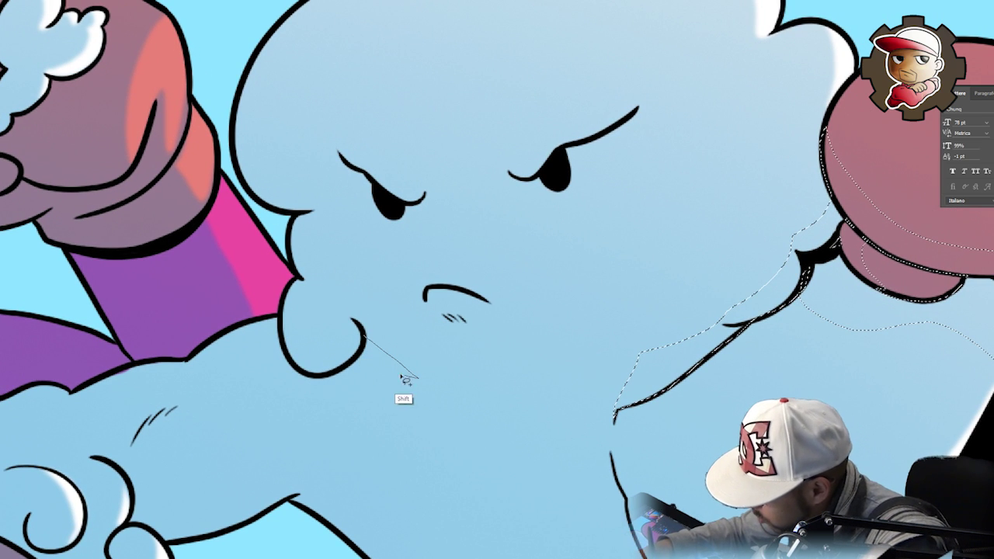
pyautogui.moveTo(288, 352)
pyautogui.mouseDown()
pyautogui.moveTo(302, 282)
pyautogui.moveTo(314, 289)
pyautogui.moveTo(298, 224)
pyautogui.moveTo(298, 277)
pyautogui.mouseUp()
pyautogui.moveTo(397, 367)
pyautogui.mouseDown()
pyautogui.moveTo(599, 351)
pyautogui.moveTo(657, 160)
pyautogui.moveTo(587, 192)
pyautogui.mouseUp()
# Add the underside of the punching arm, the adjoining chest edge and the wrist's smoke curls to the selection.
pyautogui.moveTo(335, 351); pyautogui.dragTo(489, 319)
pyautogui.moveTo(632, 463); pyautogui.dragTo(448, 376)
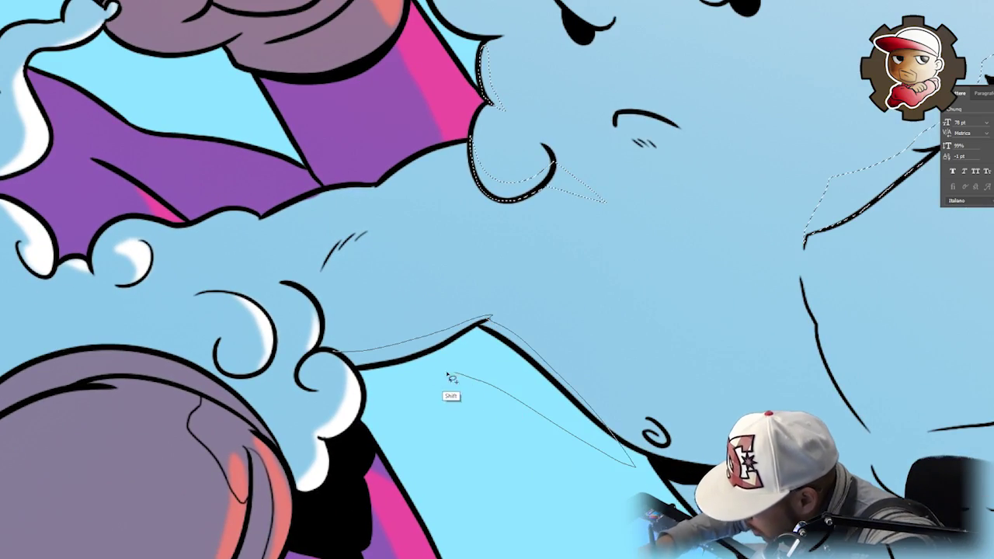
pyautogui.moveTo(368, 374); pyautogui.dragTo(368, 374)
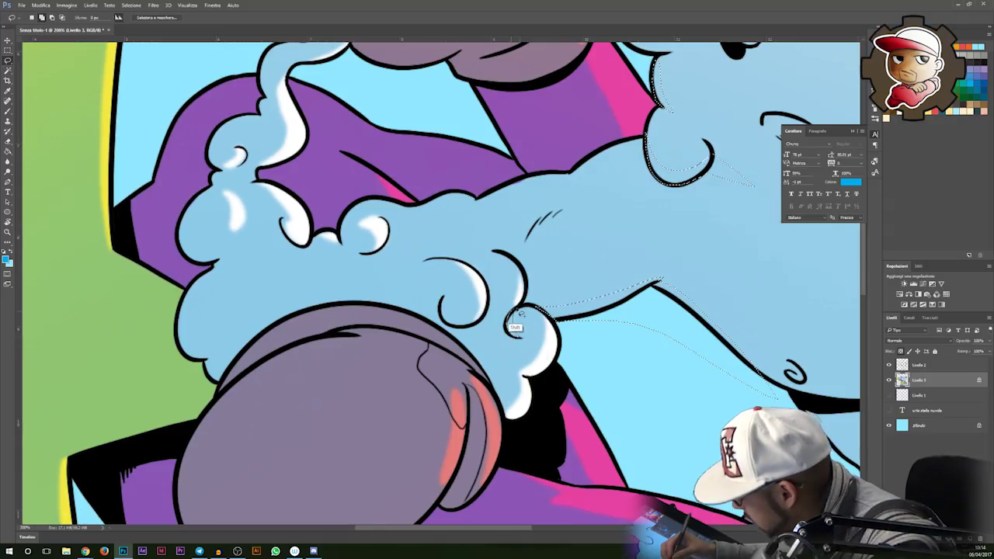
pyautogui.moveTo(491, 329); pyautogui.dragTo(534, 363)
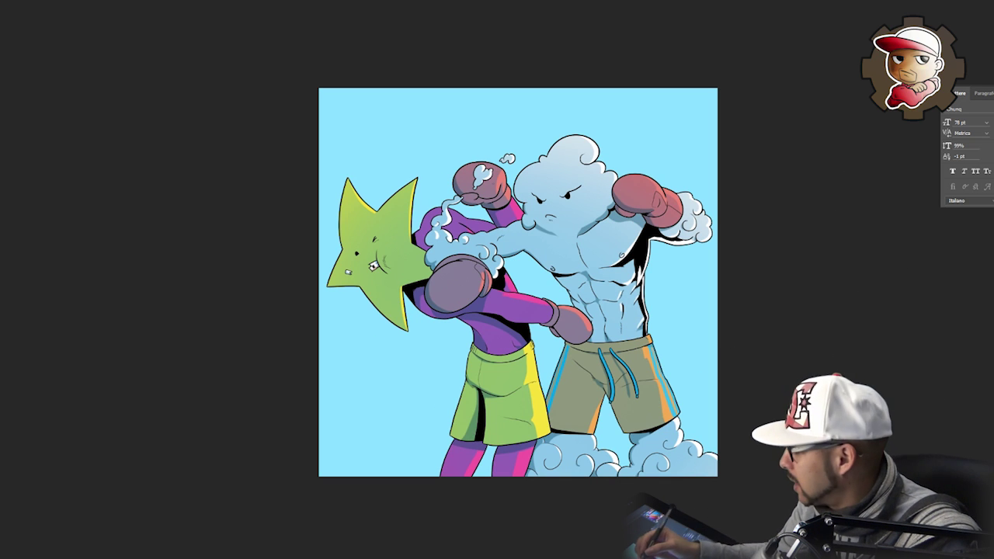
# Paint the background with a large soft brush, blending pale cream at the upper right into darker blue at the lower left.
pyautogui.rightClick(575, 194)
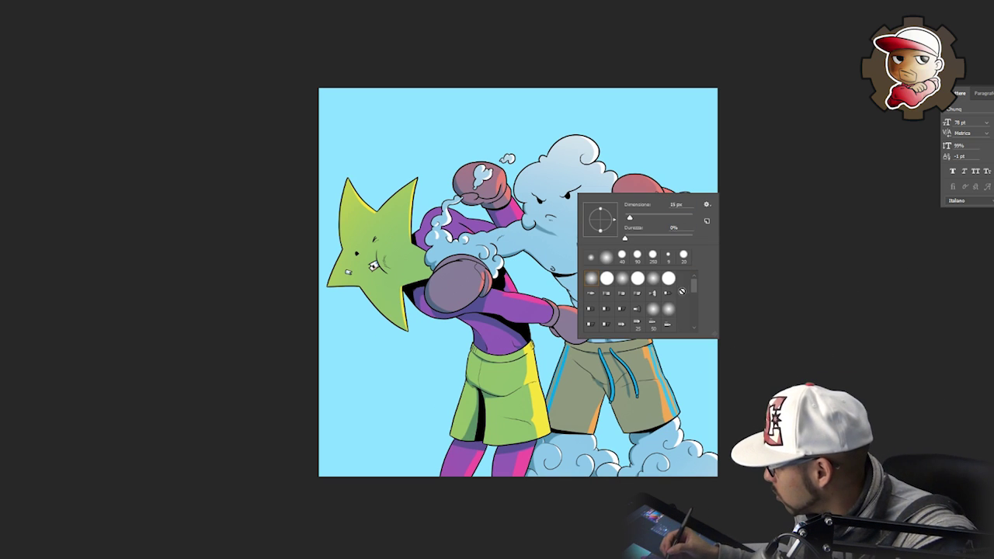
pyautogui.click(621, 55)
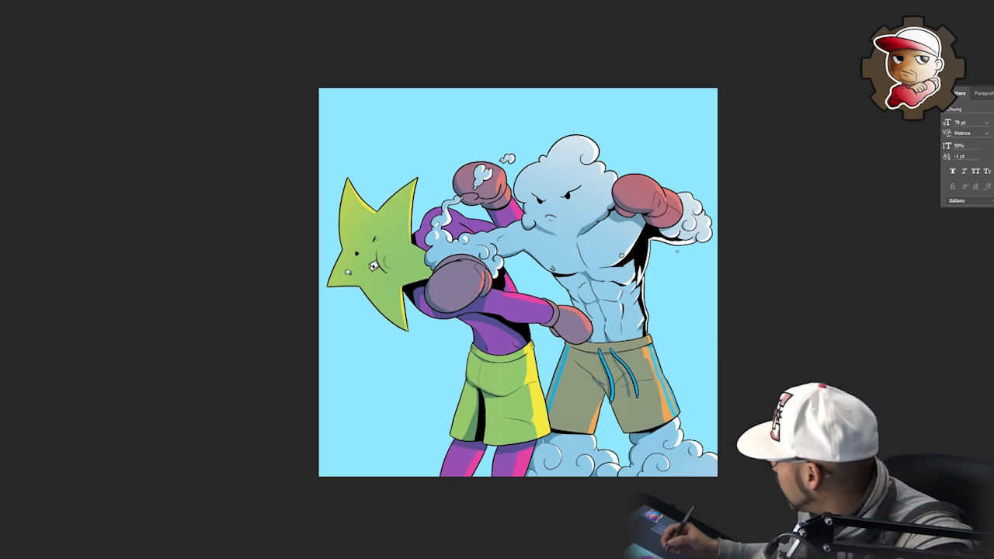
pyautogui.press(']')
pyautogui.press(']')
pyautogui.press(']')
pyautogui.press(']')
pyautogui.press(']')
pyautogui.press(']')
pyautogui.moveTo(652, 99)
pyautogui.mouseDown()
pyautogui.moveTo(579, 222)
pyautogui.moveTo(673, 108)
pyautogui.moveTo(645, 356)
pyautogui.moveTo(681, 186)
pyautogui.moveTo(685, 210)
pyautogui.moveTo(745, 180)
pyautogui.moveTo(707, 331)
pyautogui.moveTo(759, 85)
pyautogui.moveTo(655, 57)
pyautogui.mouseUp()
pyautogui.moveTo(320, 51)
pyautogui.mouseDown()
pyautogui.moveTo(277, 360)
pyautogui.moveTo(626, 537)
pyautogui.moveTo(282, 422)
pyautogui.moveTo(477, 555)
pyautogui.moveTo(484, 533)
pyautogui.mouseUp()
# Sign the illustration with the artist's initials in pale cream on Livello 4, using a small brush in the lower-left background.
pyautogui.press('[')
pyautogui.press('[')
pyautogui.press('[')
pyautogui.press('[')
pyautogui.press('[')
pyautogui.press('[')
pyautogui.press('[')
pyautogui.press('[')
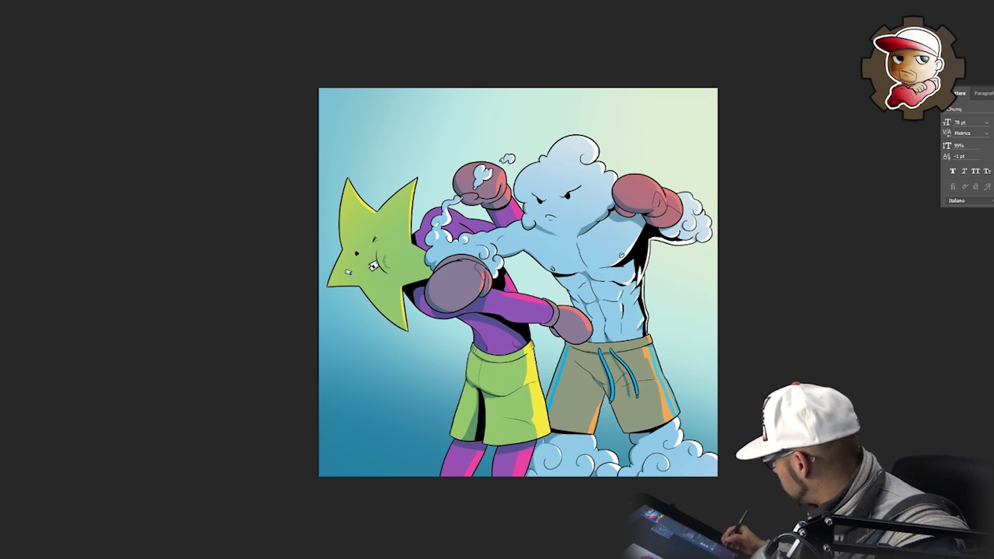
pyautogui.rightClick(644, 305)
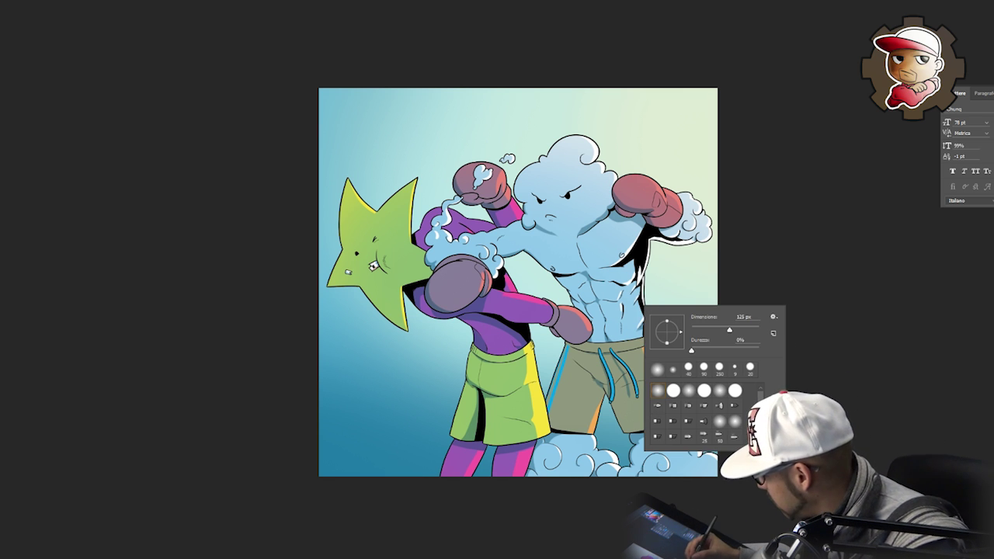
pyautogui.click(667, 82)
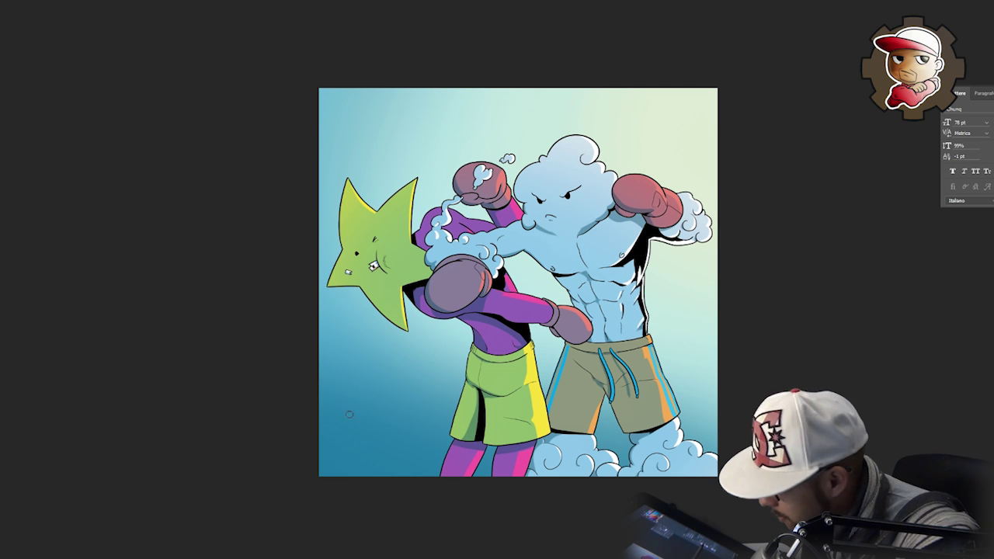
pyautogui.moveTo(346, 407); pyautogui.dragTo(365, 436)
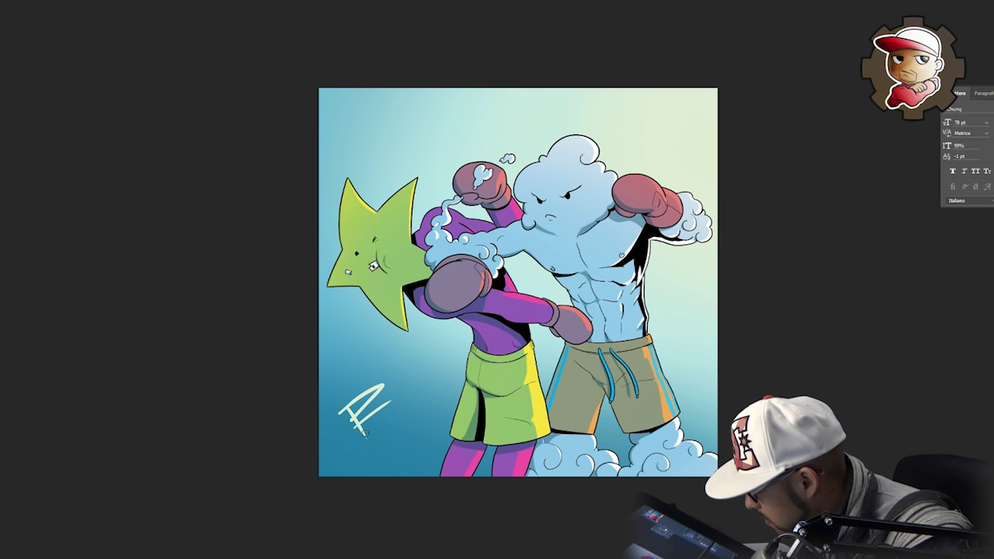
pyautogui.moveTo(418, 373); pyautogui.dragTo(431, 400)
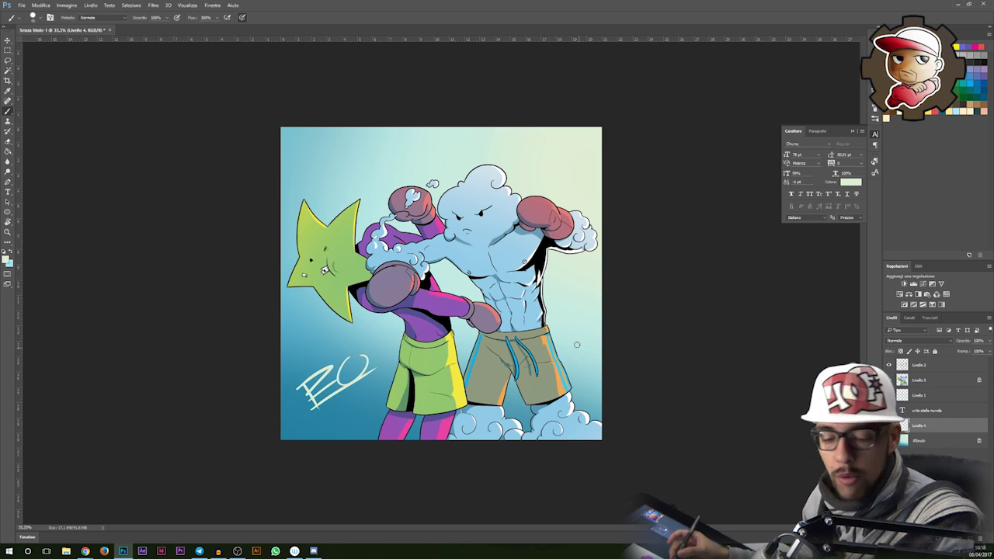
# Enlarge the view of the finished illustration and switch to the Audacity audio recording.
pyautogui.hotkey('ctrl', '+')
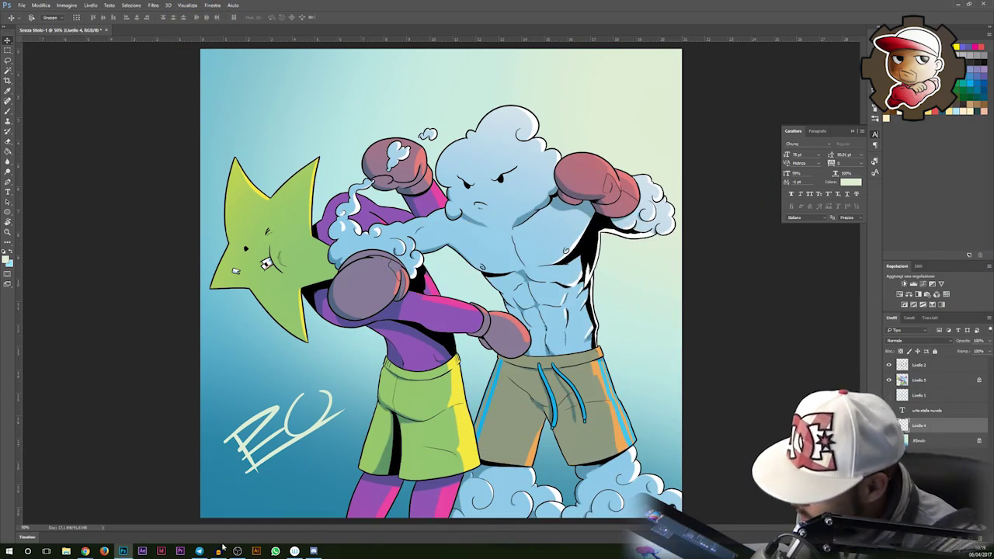
pyautogui.click(219, 550)
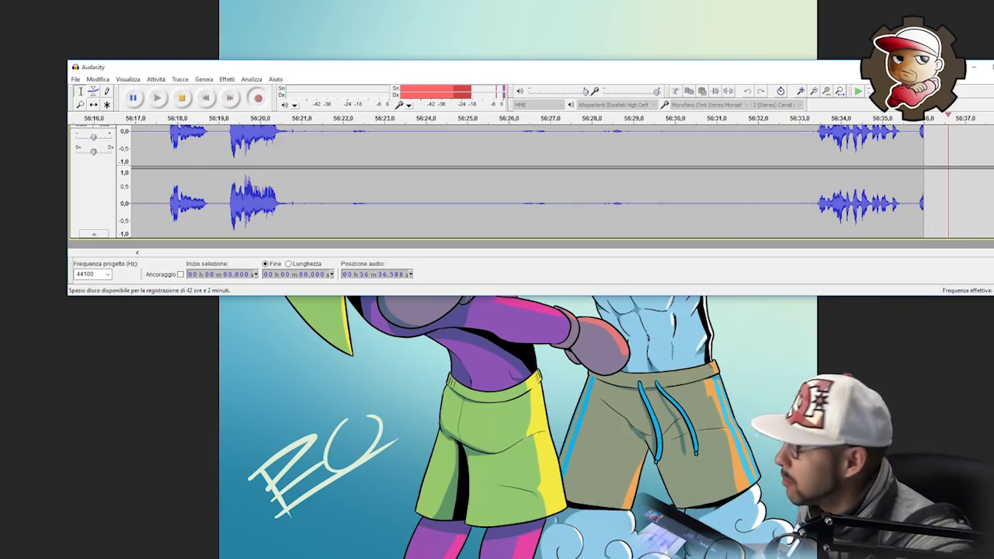